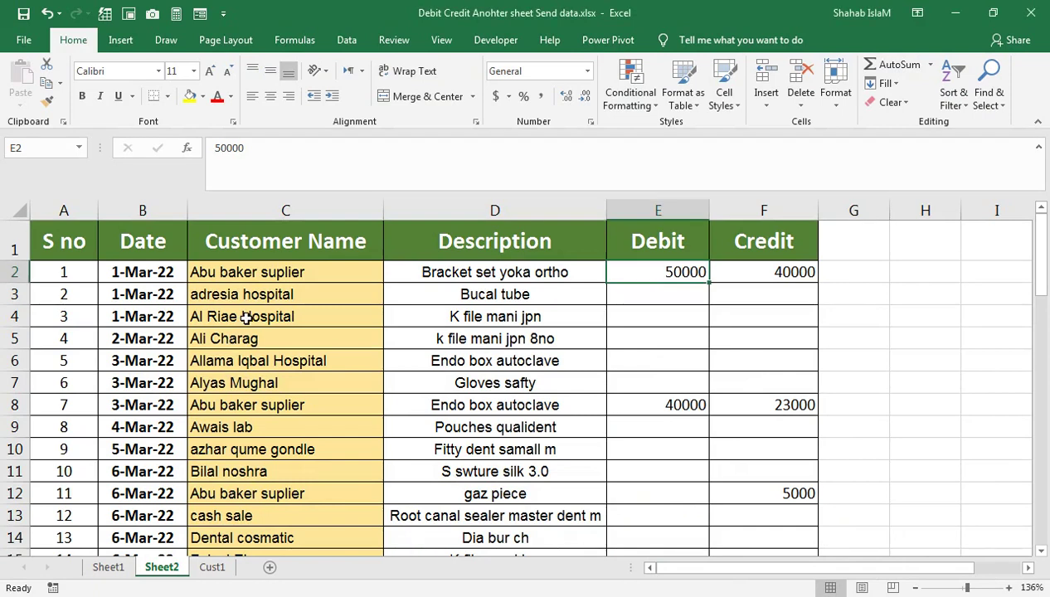
# Rename the Sheet2 worksheet as Data.
pyautogui.click(245, 318)
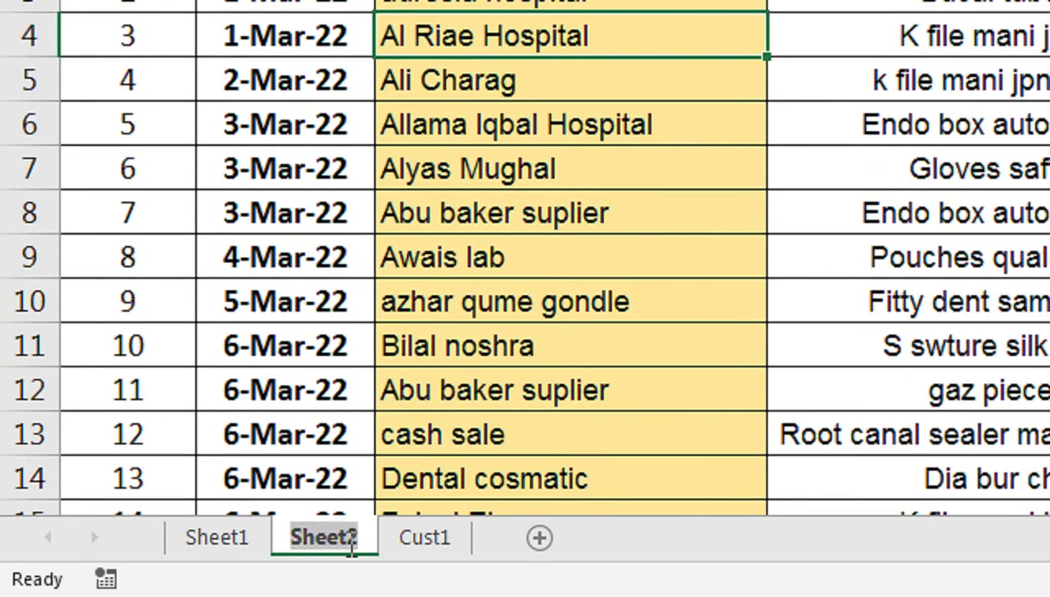
pyautogui.write('Ma')
pyautogui.press('BackSpace')
pyautogui.press('BackSpace')
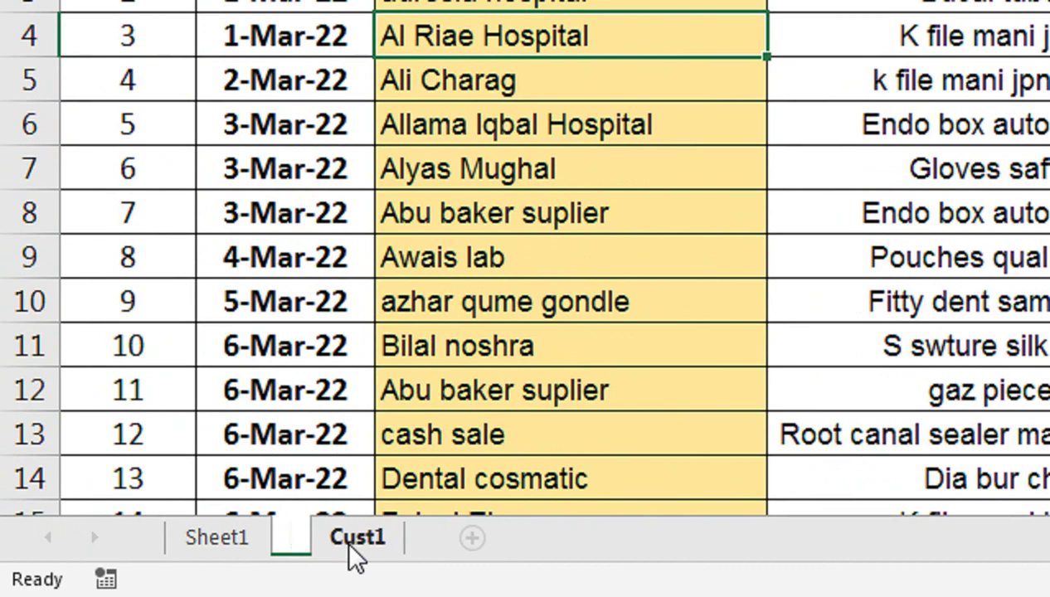
pyautogui.write('Daat')
pyautogui.press('BackSpace')
pyautogui.press('BackSpace')
pyautogui.write('ta')
pyautogui.press('Return')
# Examine the repeated customer's transactions on the Data sheet against the rows listed on the Cust1 sheet.
pyautogui.click(343, 375)
pyautogui.scroll(2, 368, 88)
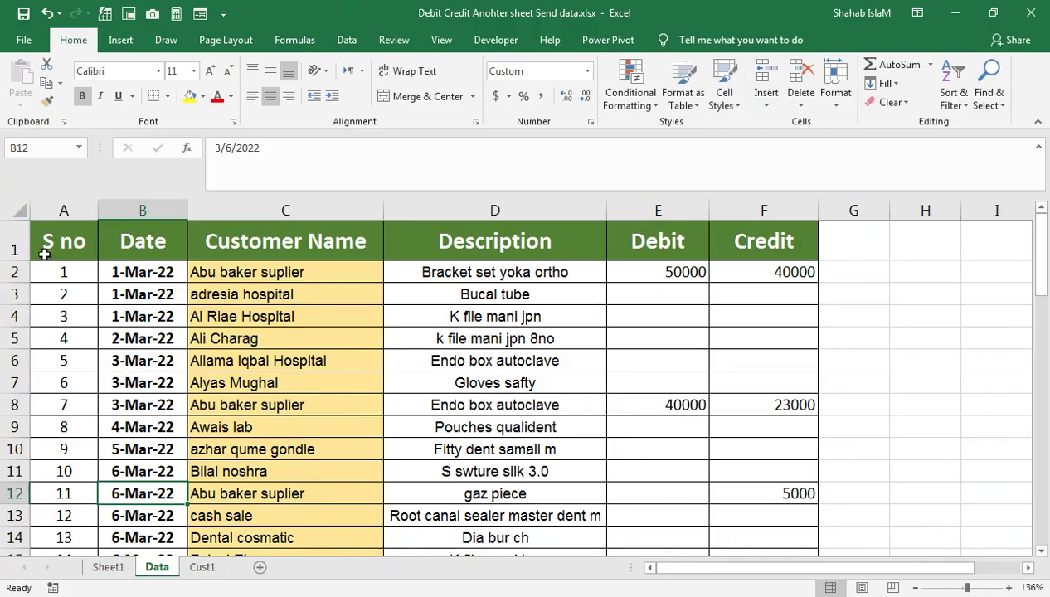
pyautogui.click(201, 569)
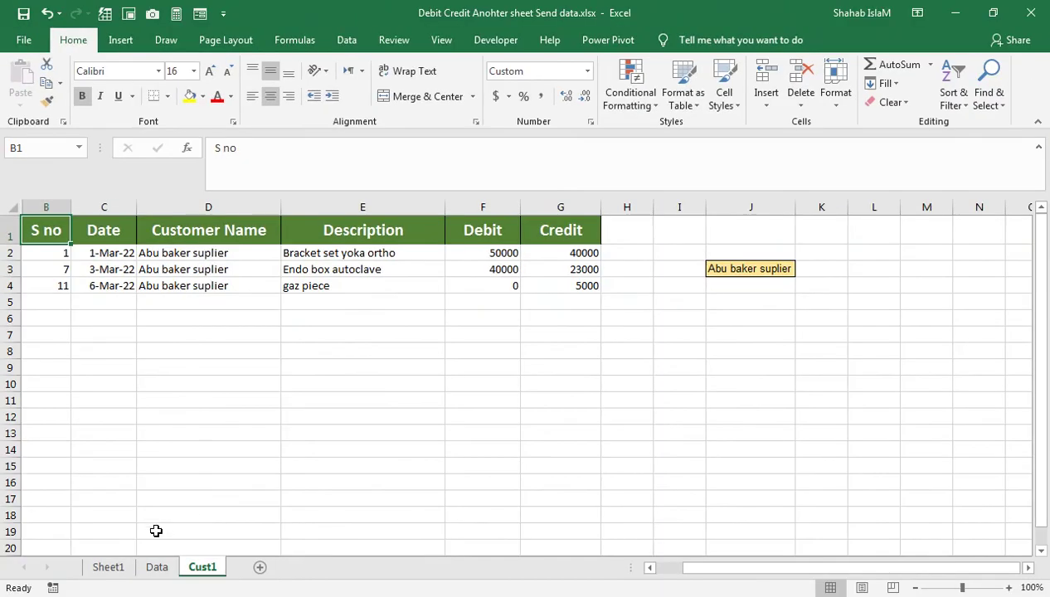
pyautogui.click(156, 566)
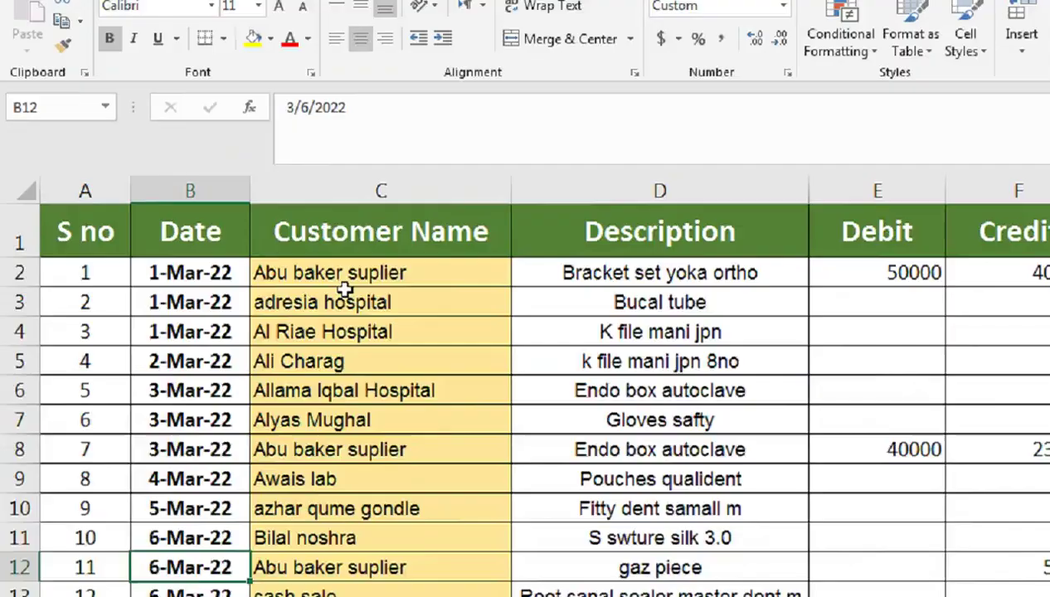
pyautogui.scroll(-3, 497, 481)
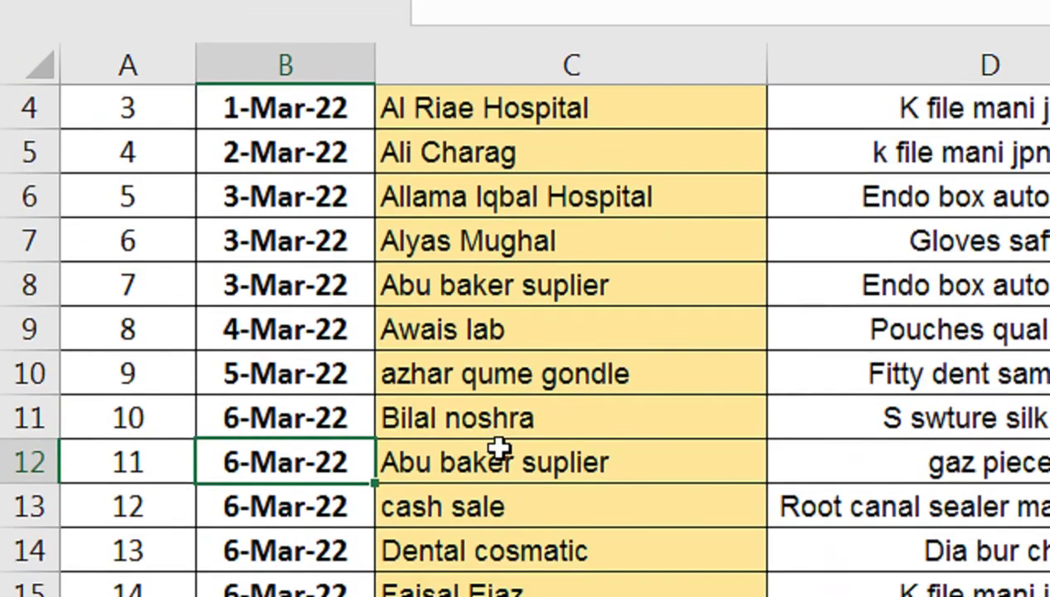
pyautogui.scroll(-5, 600, 486)
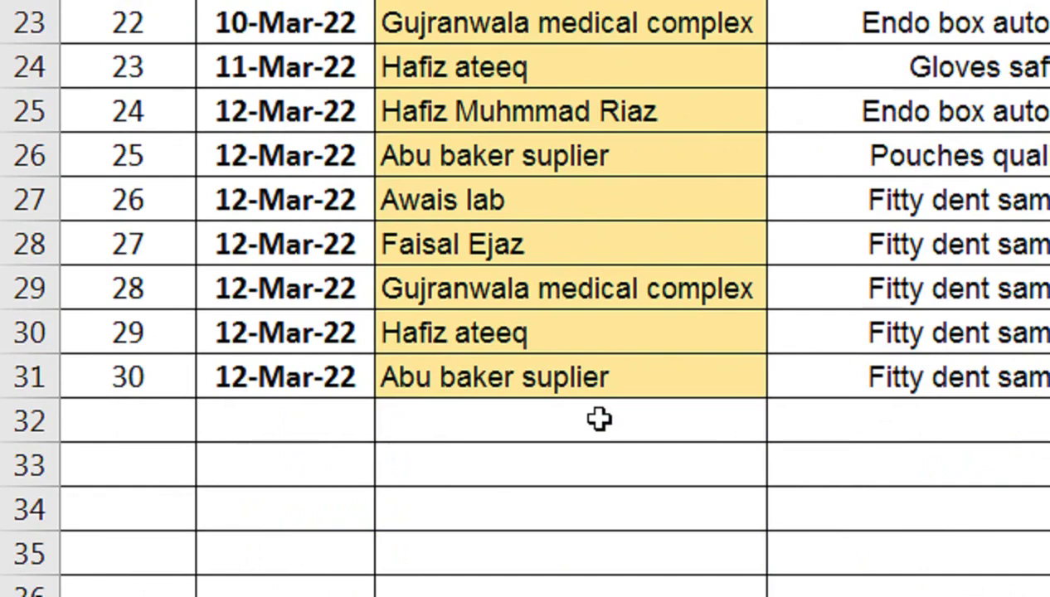
pyautogui.scroll(3, 600, 428)
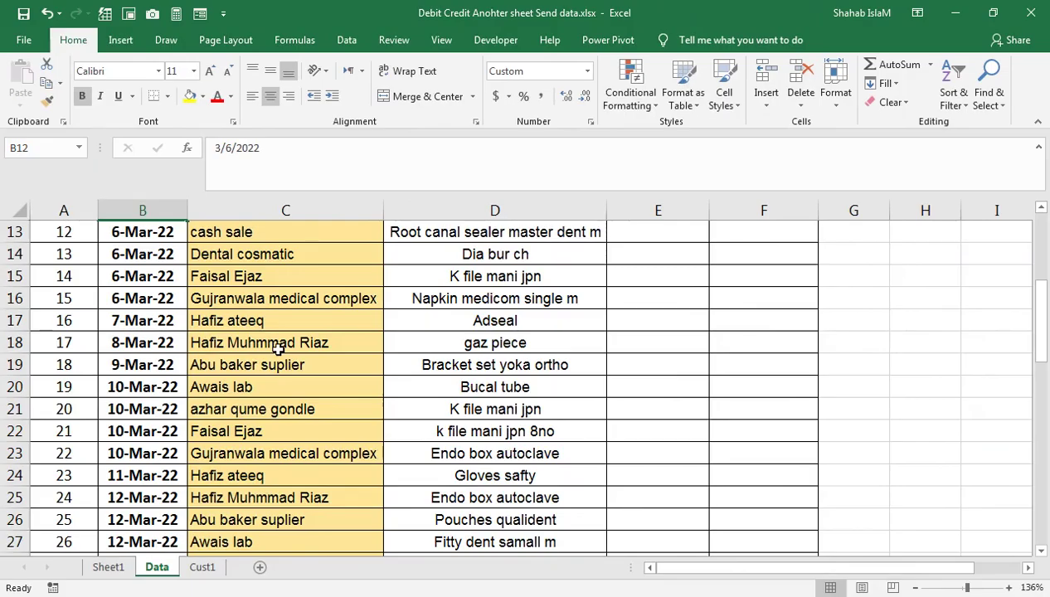
pyautogui.scroll(4, 531, 184)
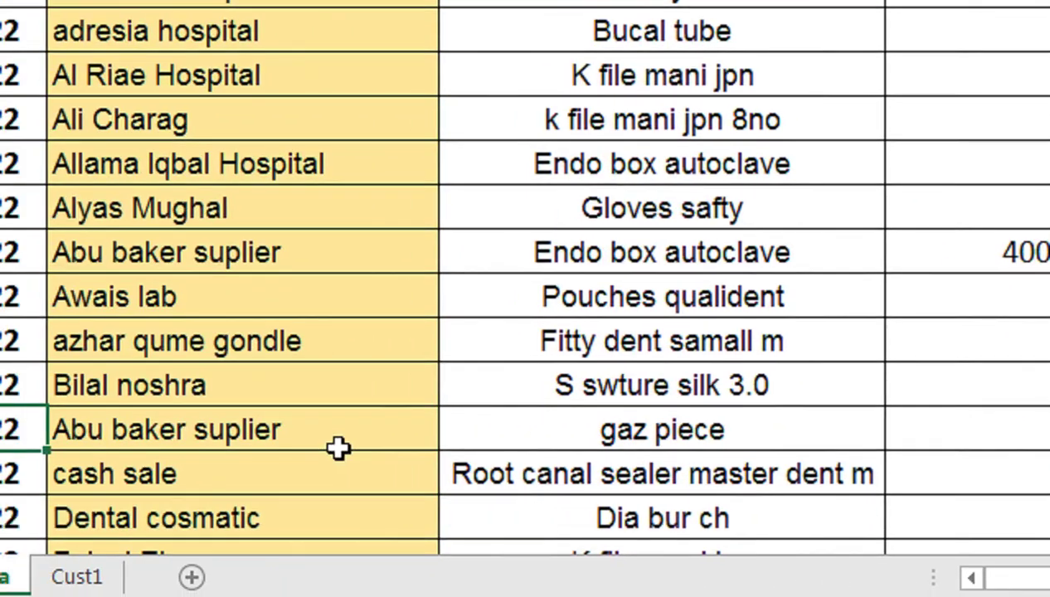
# Enter a debit of 12000 in cell E19 of the Data sheet for serial number 18.
pyautogui.scroll(-1, 176, 448)
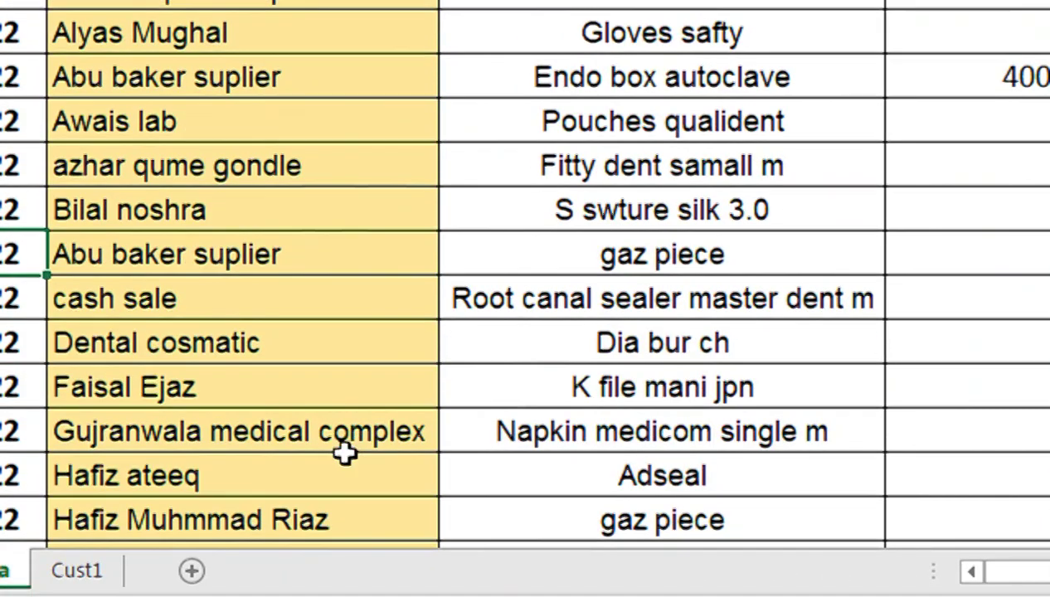
pyautogui.scroll(-1, 398, 421)
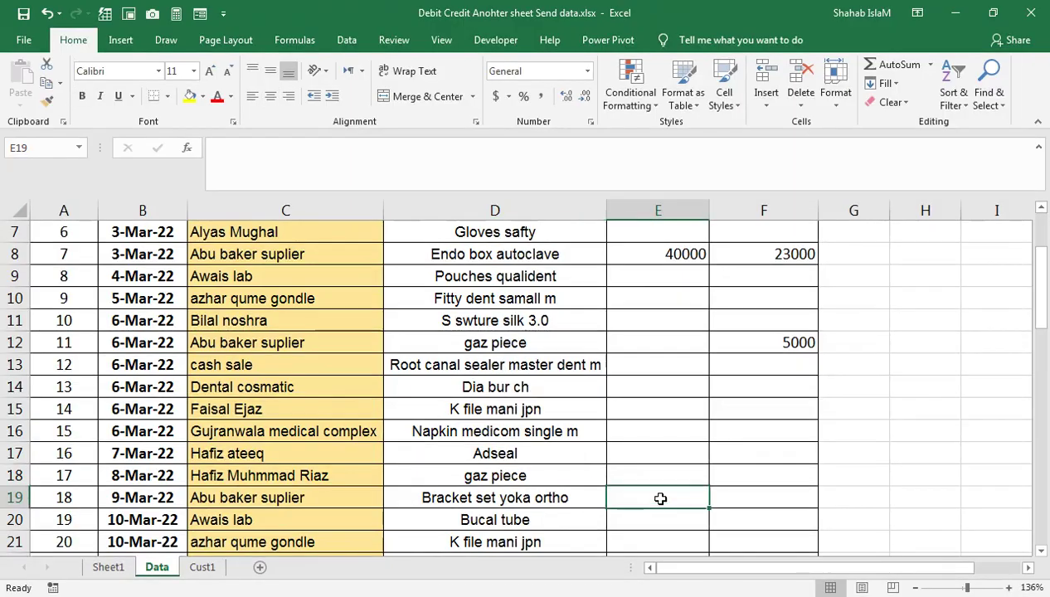
pyautogui.click(803, 428)
pyautogui.write('12000')
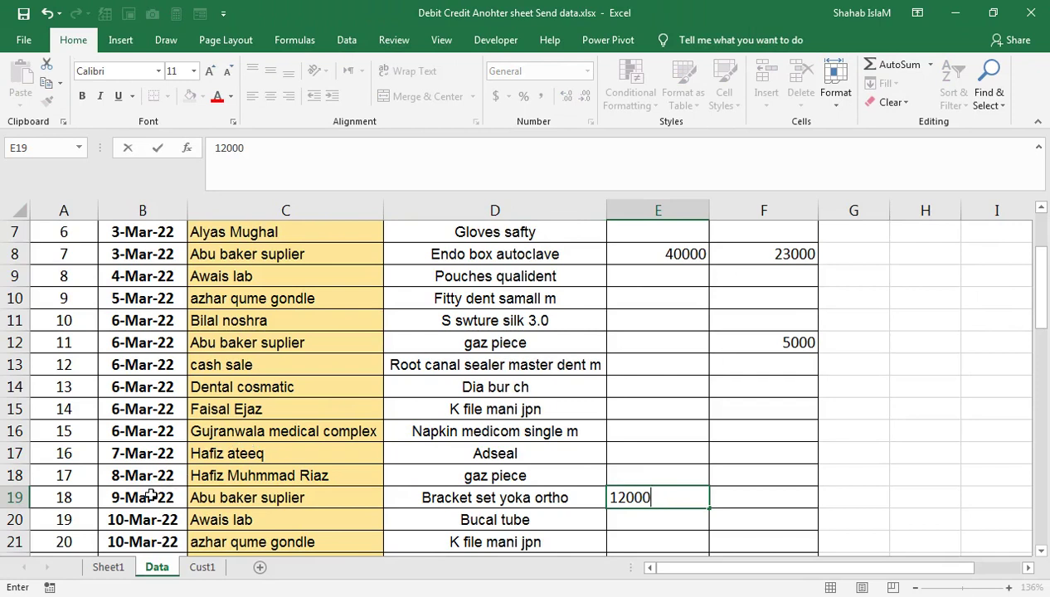
pyautogui.press('Return')
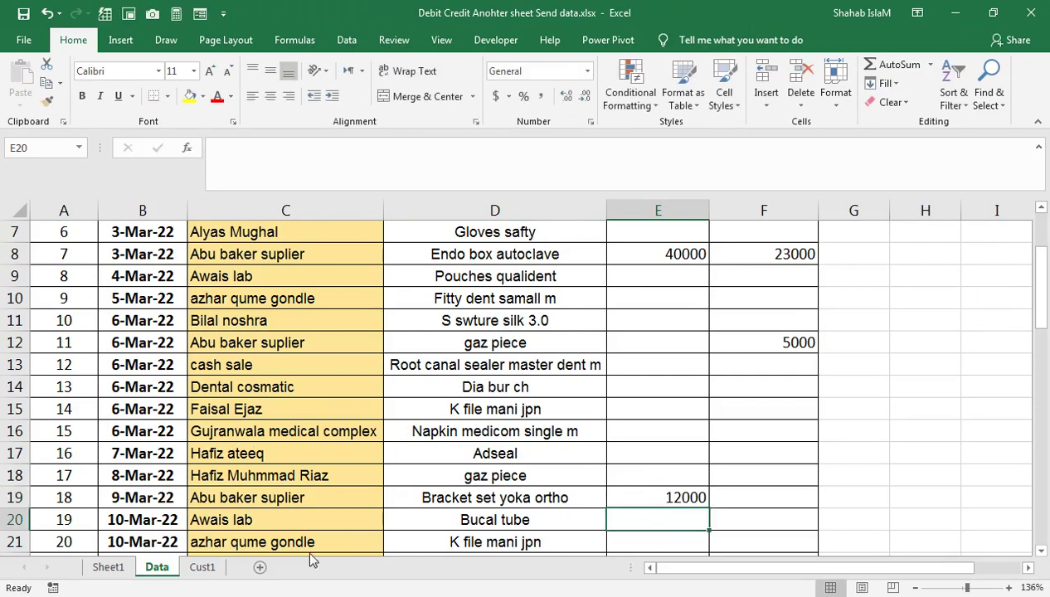
# Unhide the hidden column A on the Cust1 sheet.
pyautogui.click(204, 571)
pyautogui.click(115, 300)
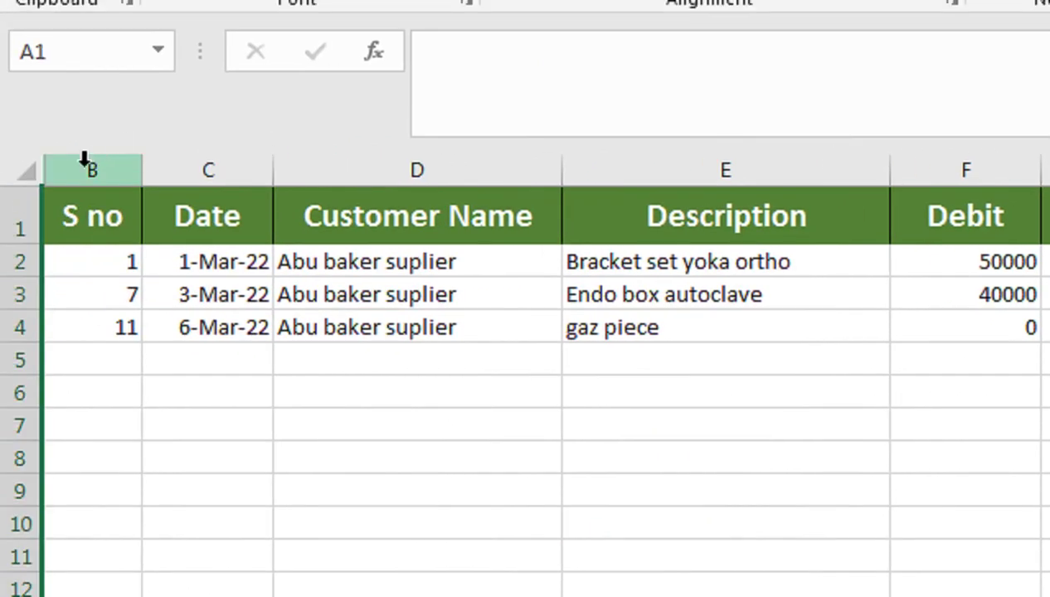
pyautogui.click(19, 171)
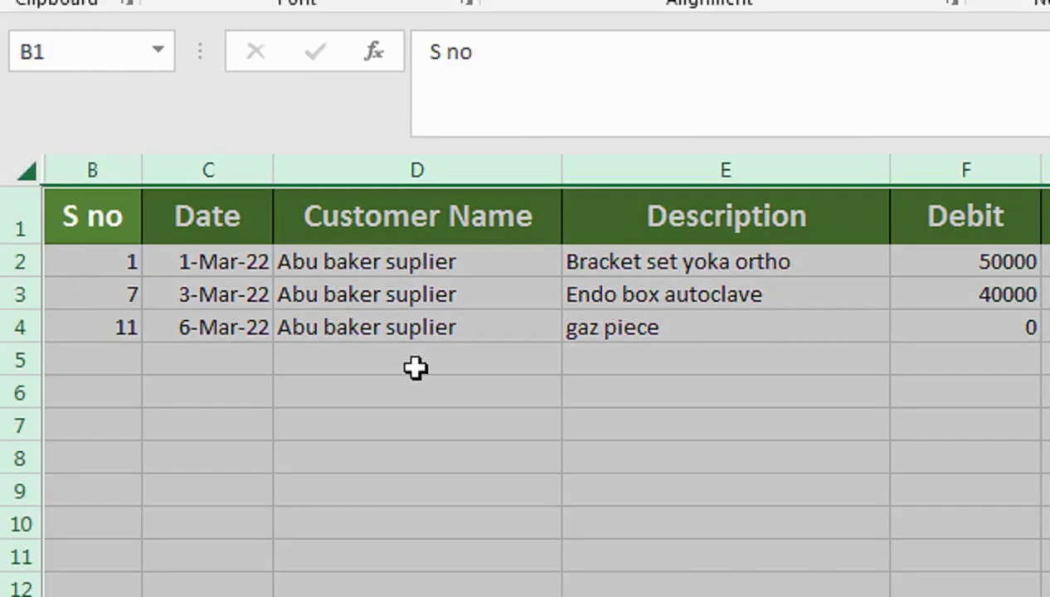
pyautogui.rightClick(83, 170)
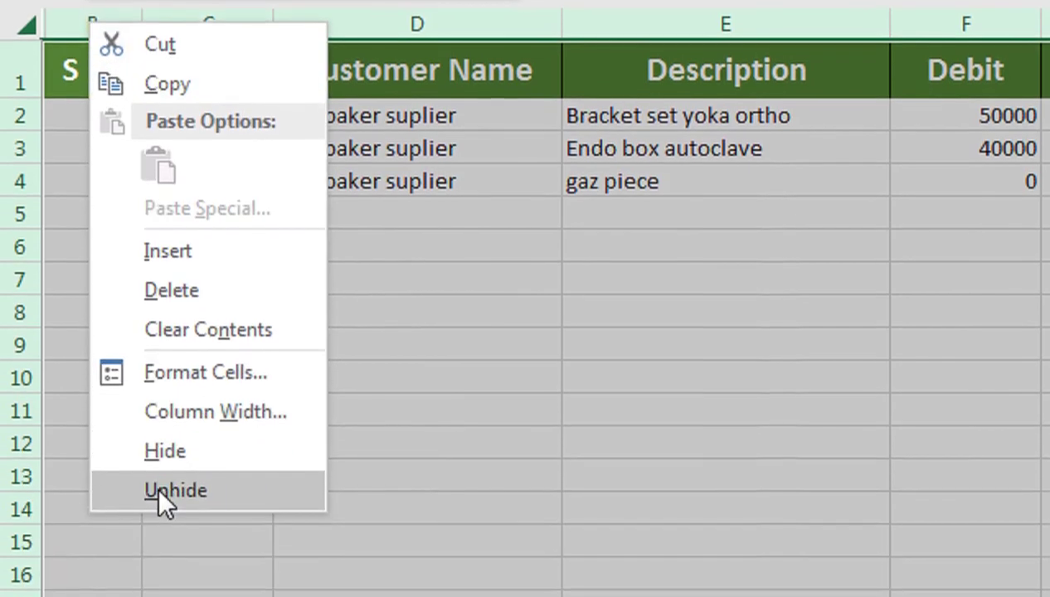
pyautogui.click(156, 485)
# Fill the helper formula from cell A18 down column A of the Cust1 sheet to beyond row 69.
pyautogui.scroll(-1, 51, 466)
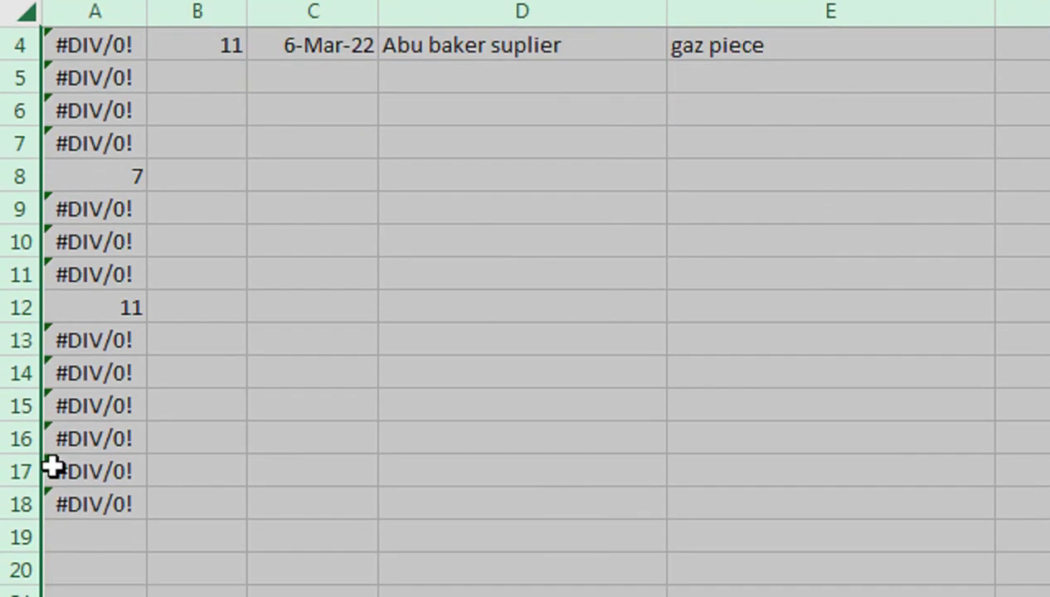
pyautogui.click(131, 510)
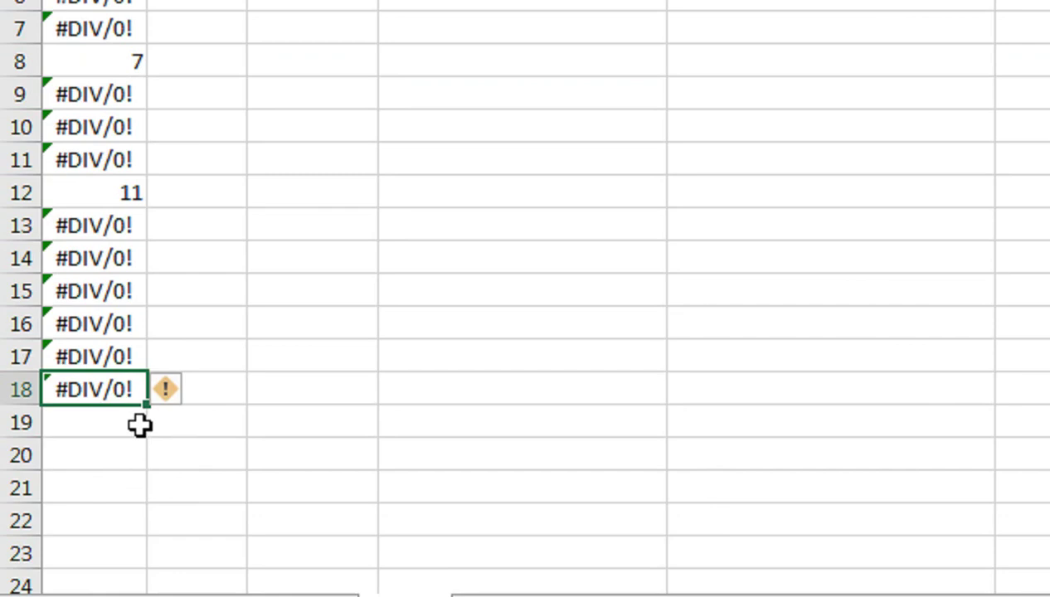
pyautogui.click(125, 424)
pyautogui.press('Return')
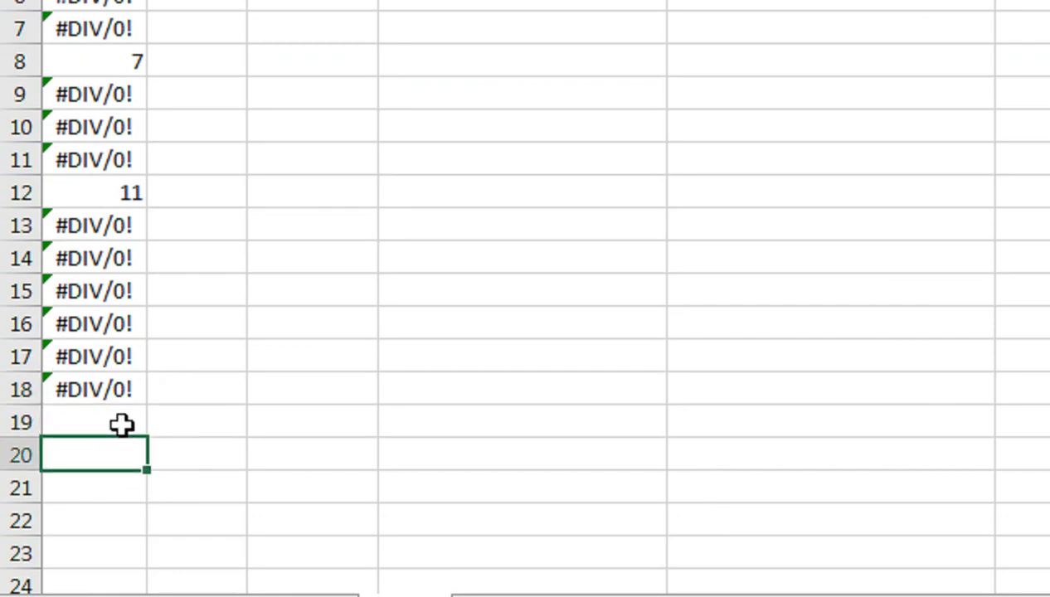
pyautogui.click(139, 396)
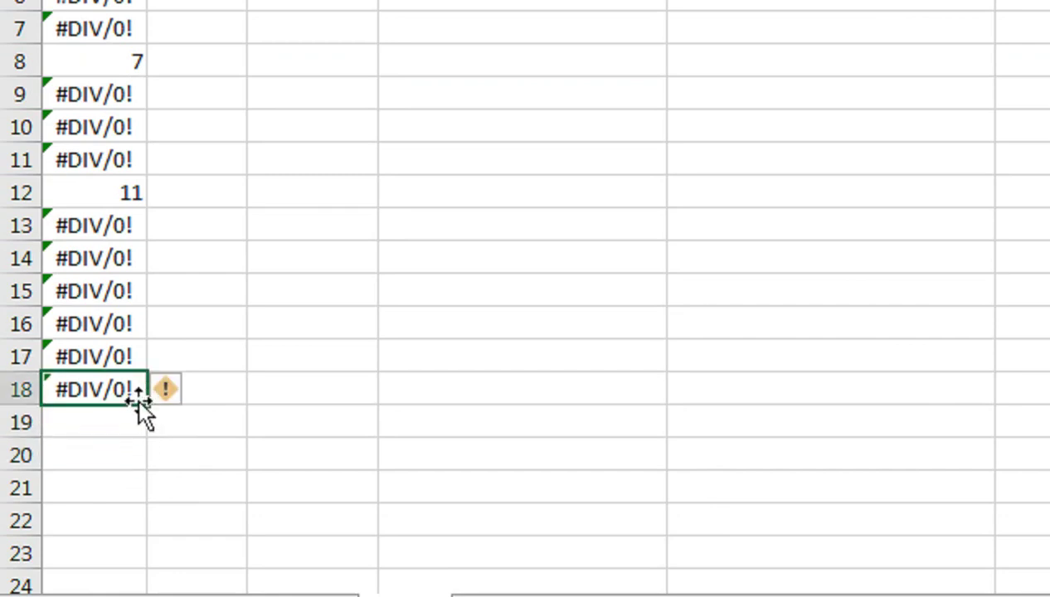
pyautogui.moveTo(145, 407); pyautogui.dragTo(176, 444)
# Check the serial numbers returned in column A and the customer rows listed in the Cust1 table.
pyautogui.scroll(7, 177, 444)
pyautogui.scroll(16, 177, 444)
pyautogui.scroll(17, 176, 438)
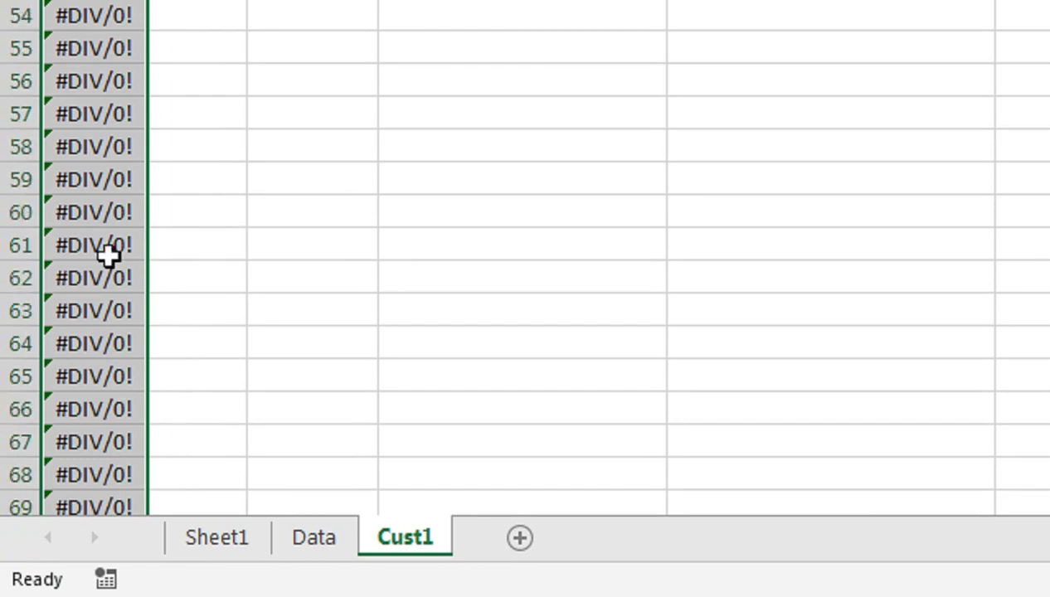
pyautogui.scroll(11, 108, 257)
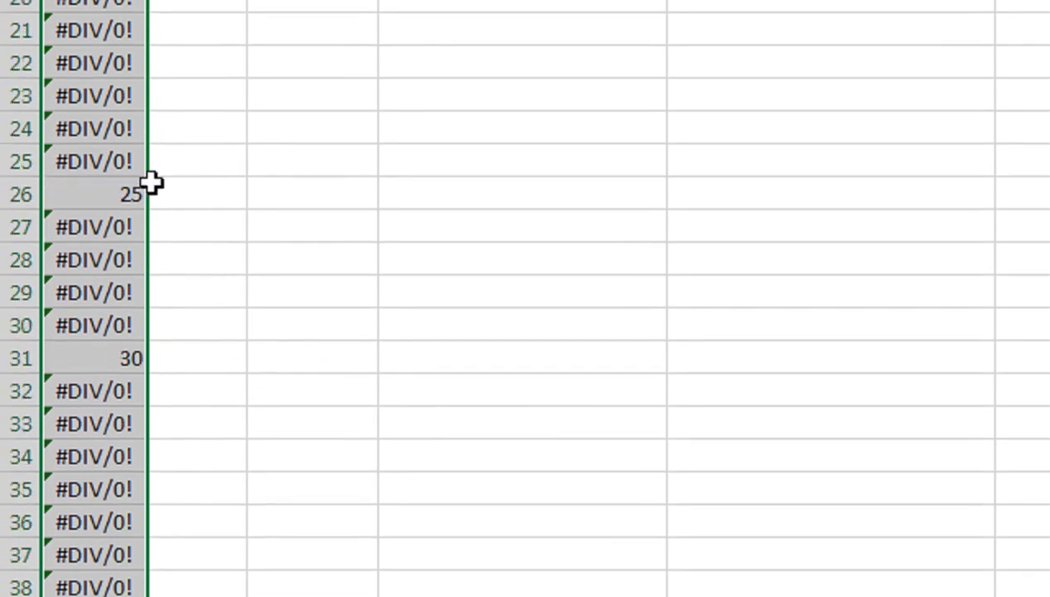
pyautogui.scroll(1, 108, 148)
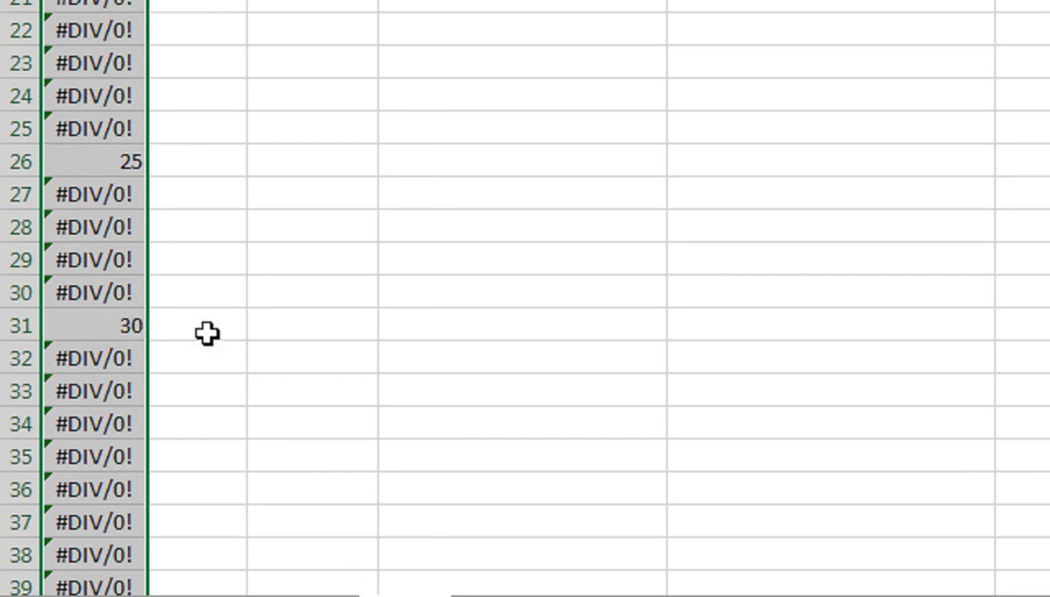
pyautogui.scroll(2, 213, 312)
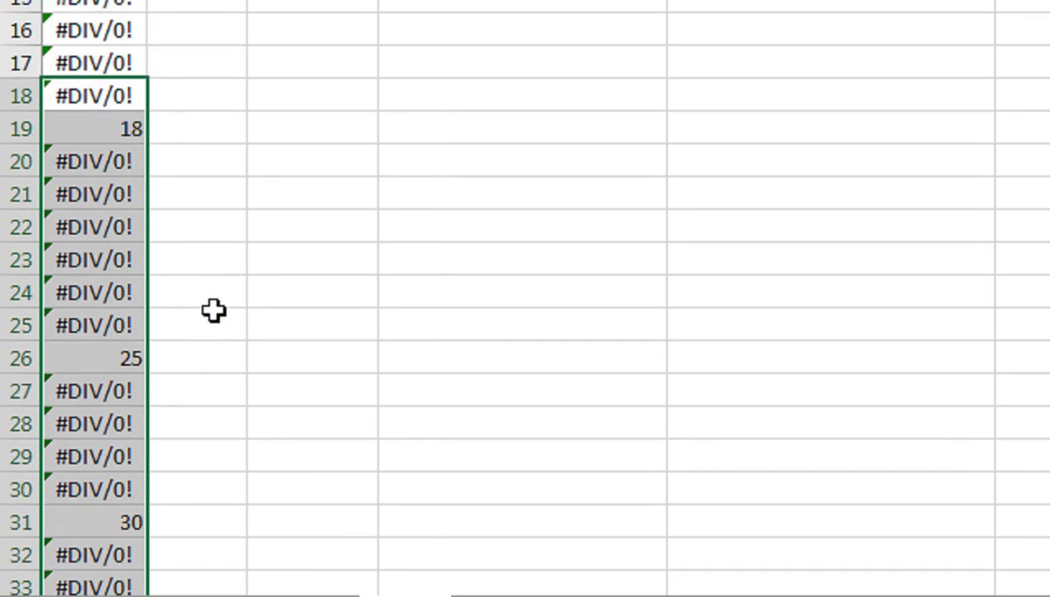
pyautogui.click(335, 358)
pyautogui.scroll(4, 612, 447)
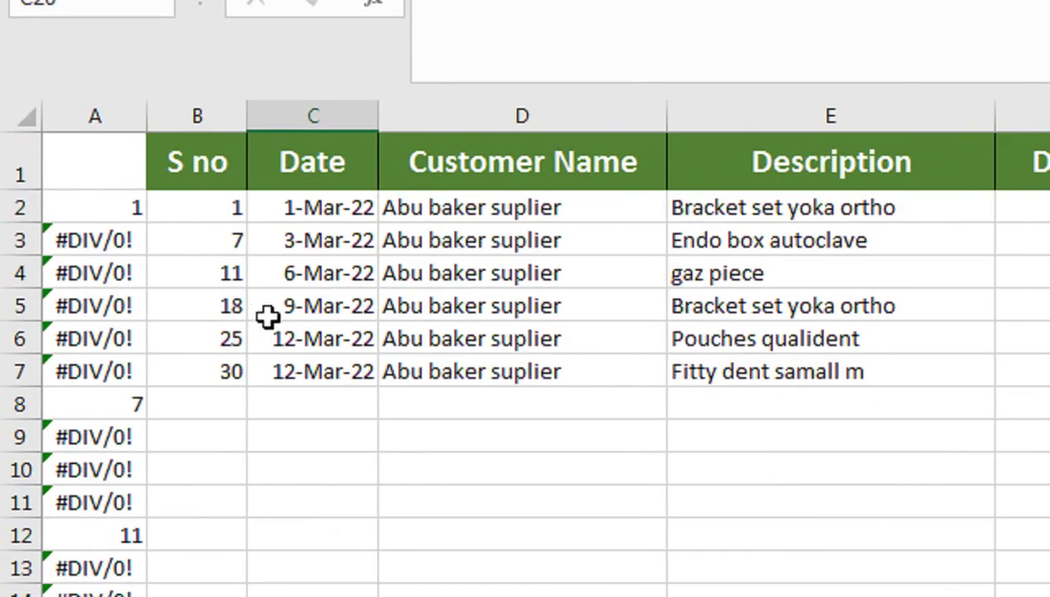
# Hide helper column A on the Cust1 sheet.
pyautogui.rightClick(83, 116)
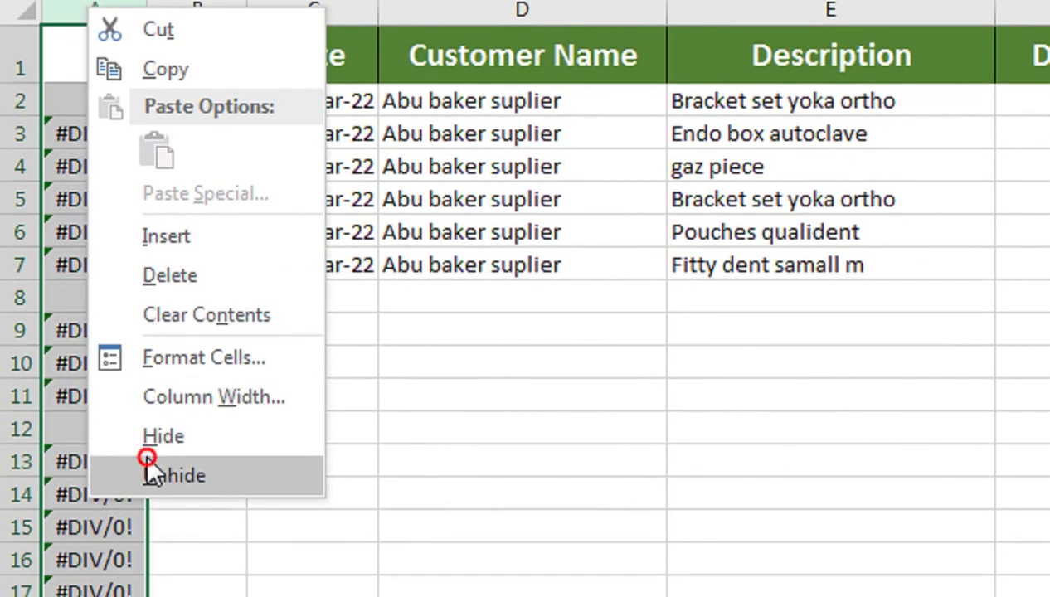
pyautogui.click(152, 575)
pyautogui.rightClick(103, 106)
pyautogui.click(200, 509)
pyautogui.click(162, 226)
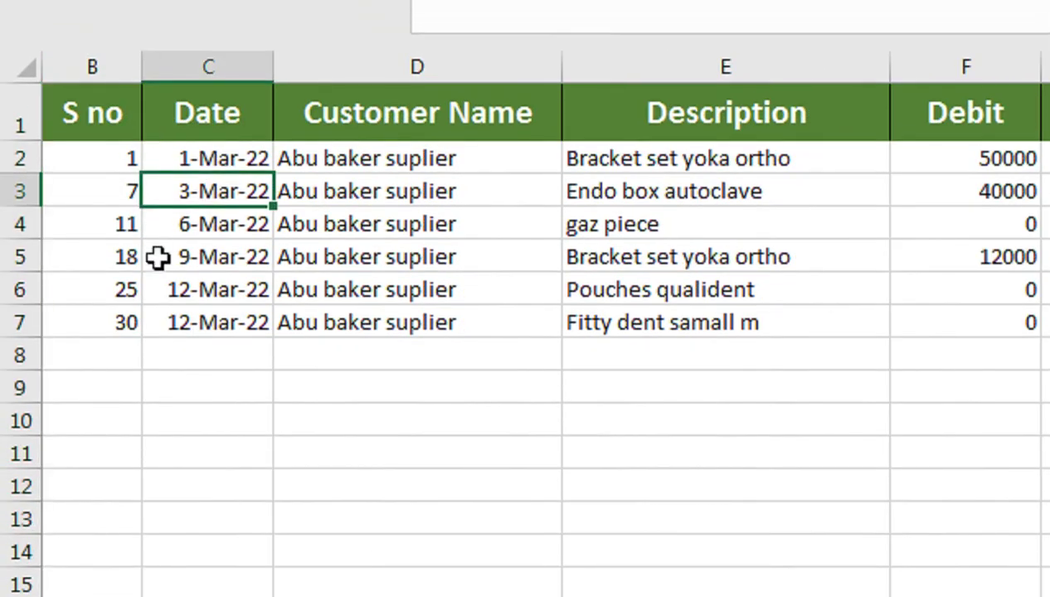
pyautogui.click(725, 421)
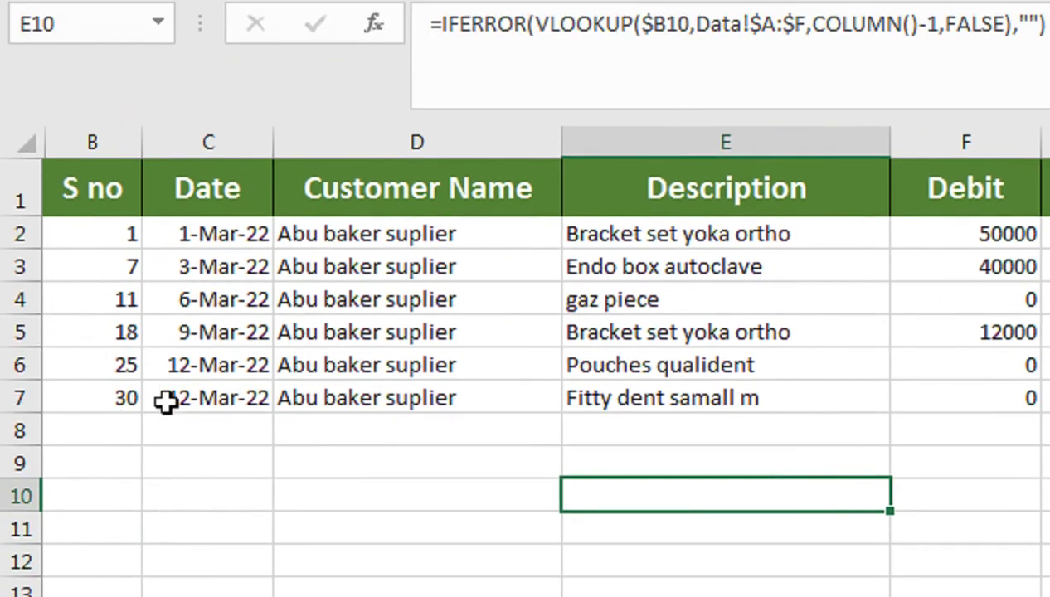
pyautogui.click(310, 529)
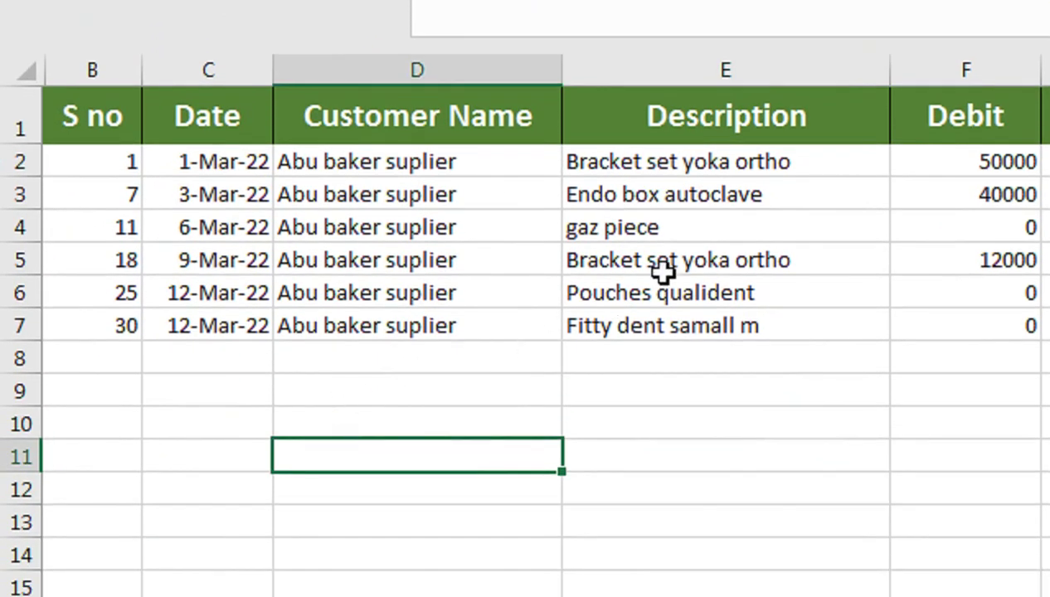
pyautogui.click(974, 184)
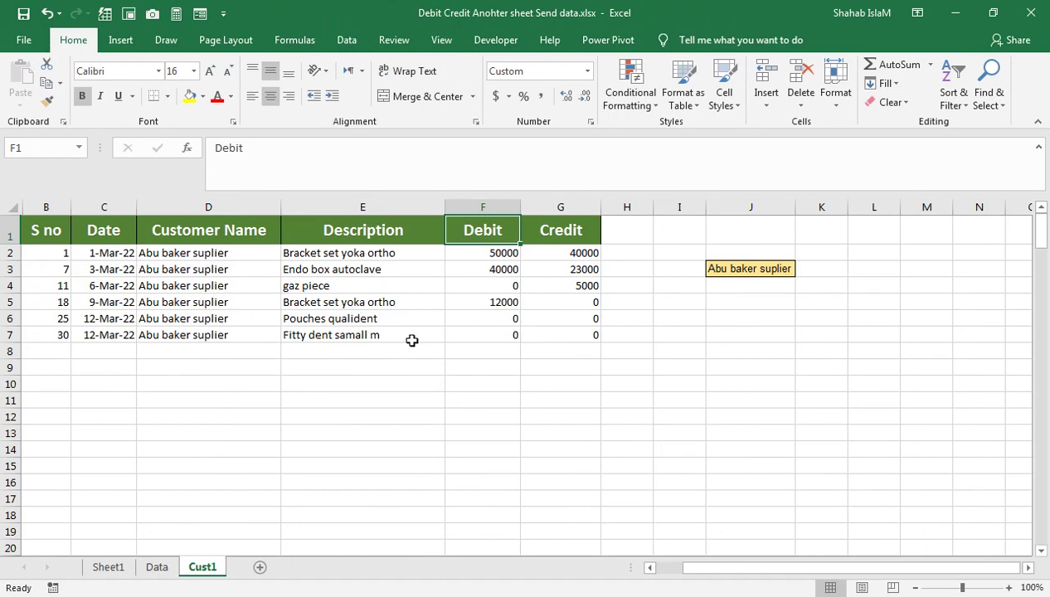
# Enter a credit of 15000 in cell F26 of the Data sheet for serial number 25.
pyautogui.click(155, 567)
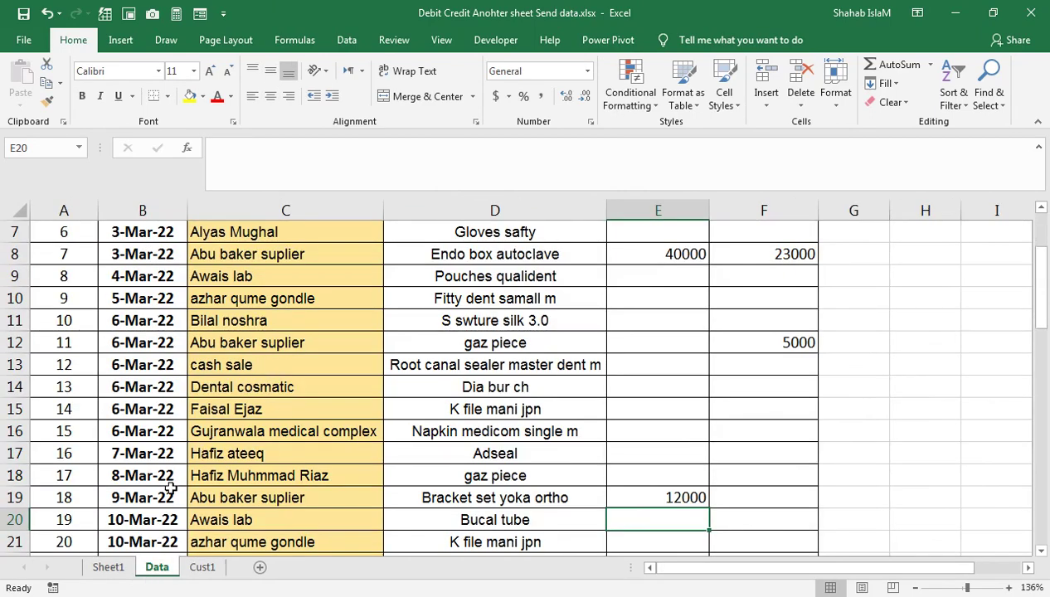
pyautogui.scroll(-2, 264, 526)
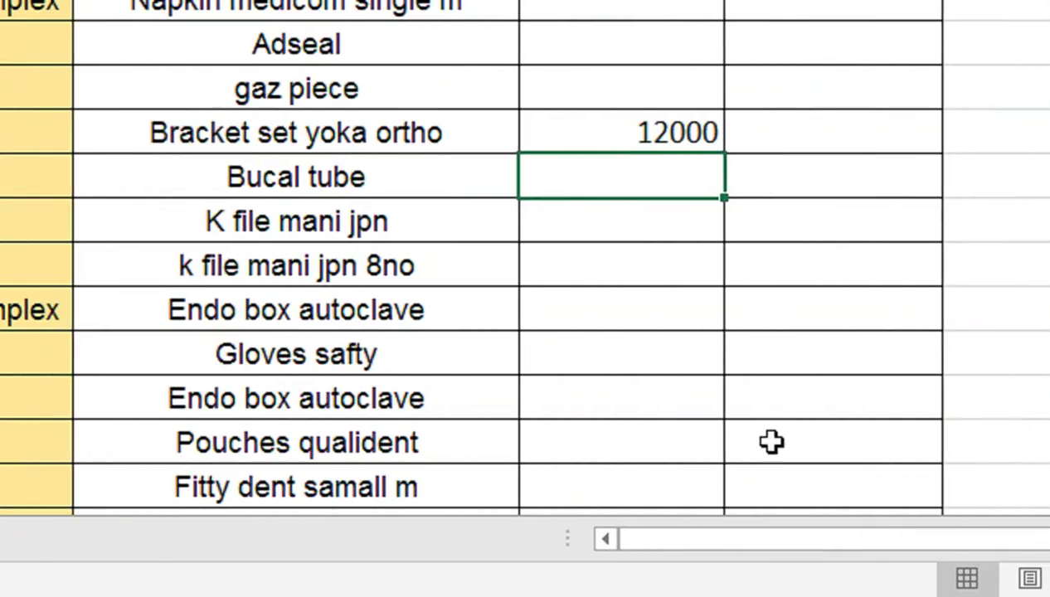
pyautogui.click(769, 442)
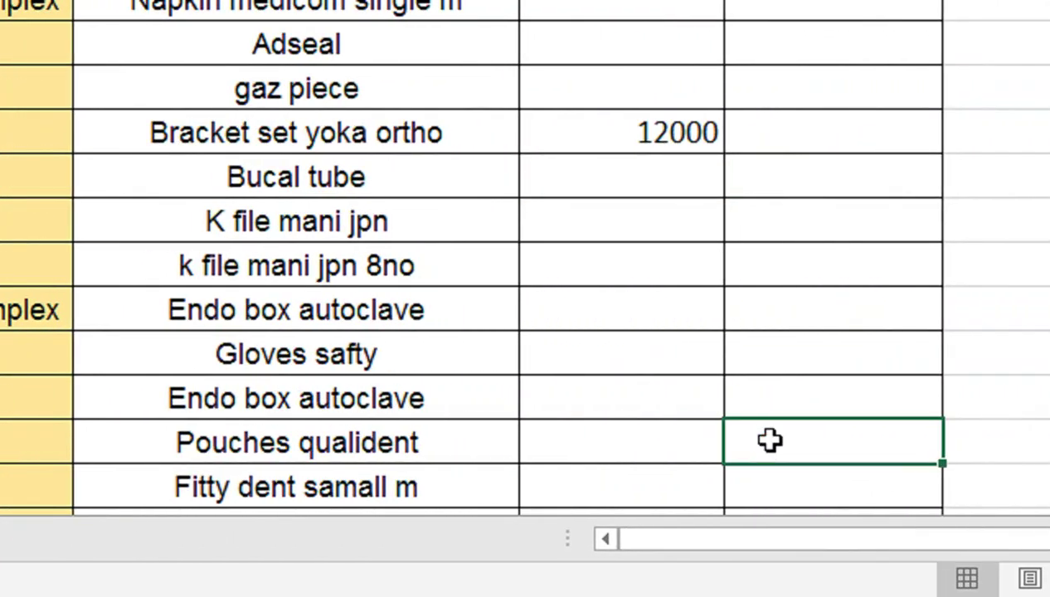
pyautogui.write('15')
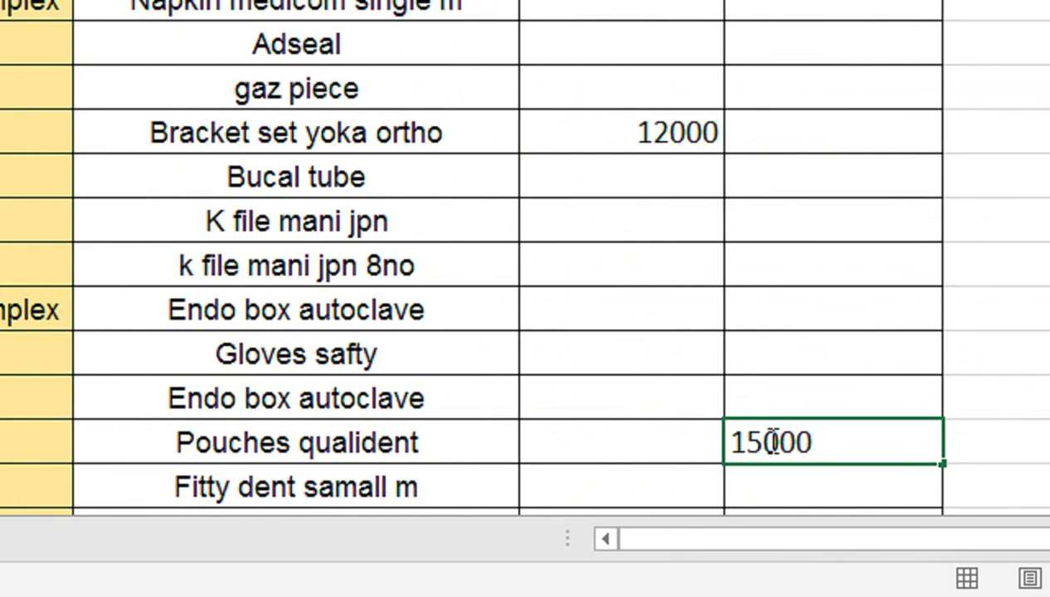
pyautogui.write('000')
pyautogui.press('Return')
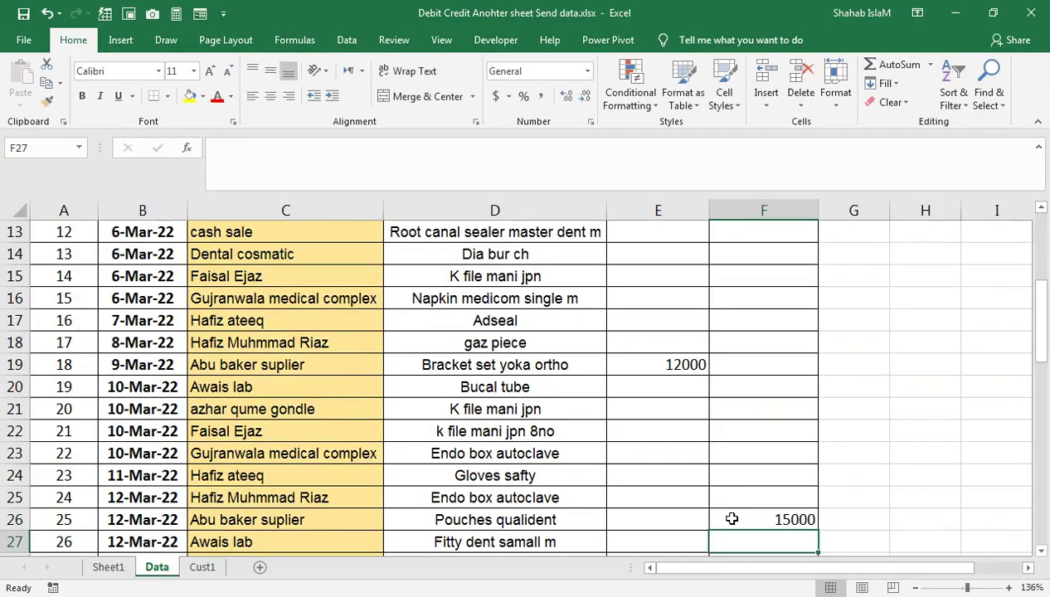
# Check the credit for serial number 25 in the customer's table on the Cust1 sheet.
pyautogui.click(209, 567)
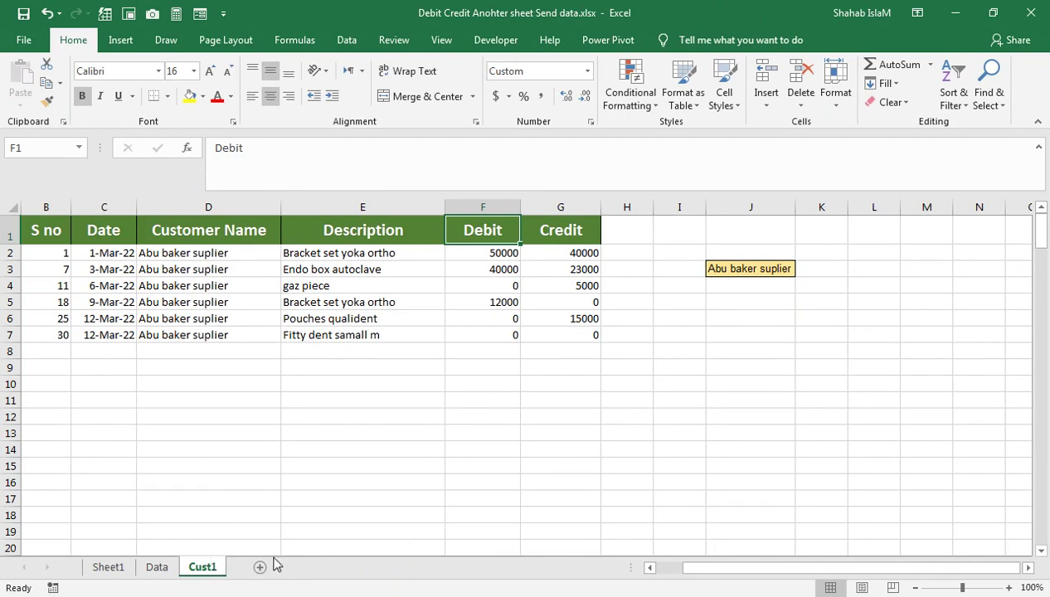
# Start a record in row 32 of the Data sheet with serial number 30, date 13-Mar-22 and the same customer as row 31.
pyautogui.click(157, 567)
pyautogui.scroll(-2, 154, 478)
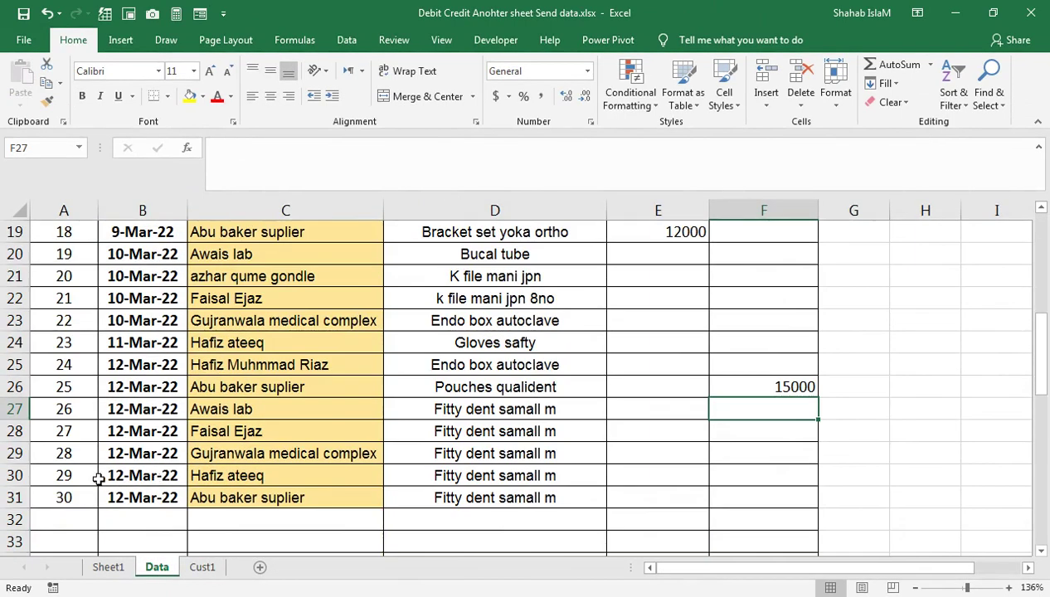
pyautogui.moveTo(84, 497); pyautogui.dragTo(178, 523)
pyautogui.click(124, 497)
pyautogui.click(87, 498)
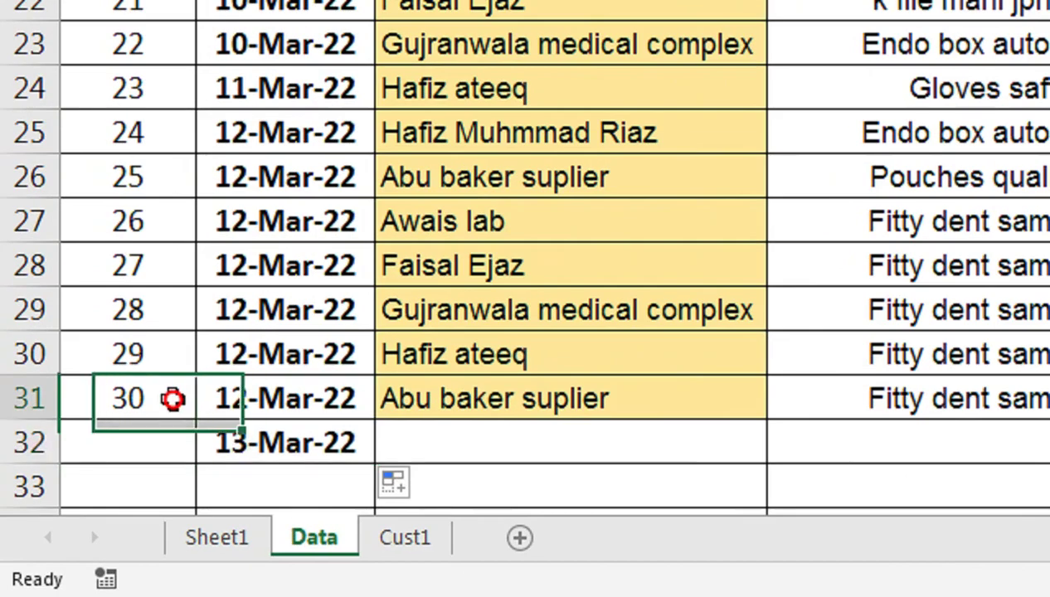
pyautogui.moveTo(172, 399); pyautogui.dragTo(197, 461)
pyautogui.click(169, 414)
pyautogui.moveTo(452, 407); pyautogui.dragTo(463, 442)
pyautogui.hotkey('ctrl', 'd')
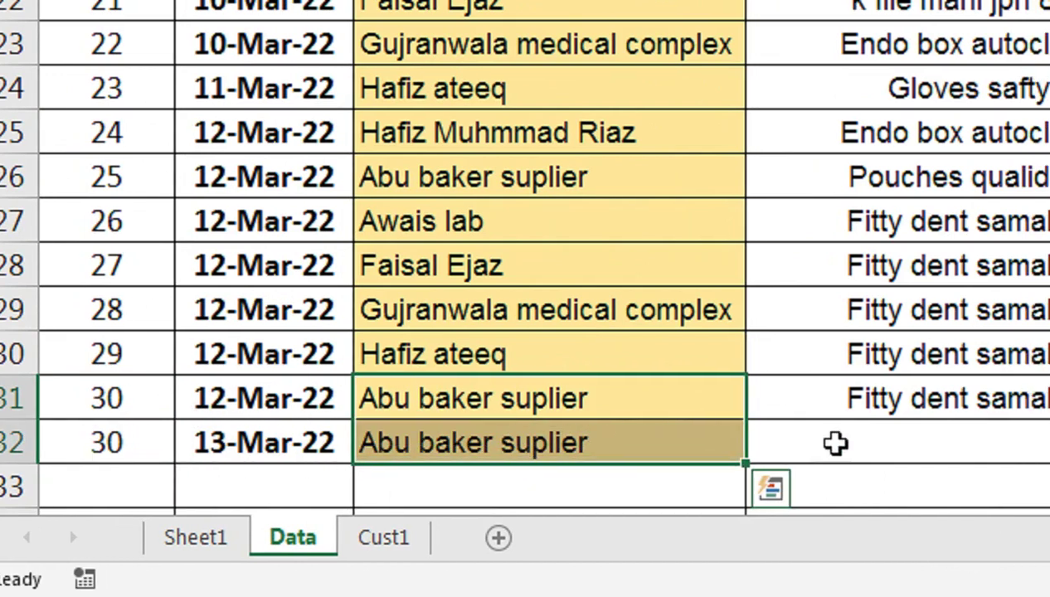
# Copy the description Gloves safty into cell D32 and enter a debit of 1000 in cell E32.
pyautogui.click(987, 82)
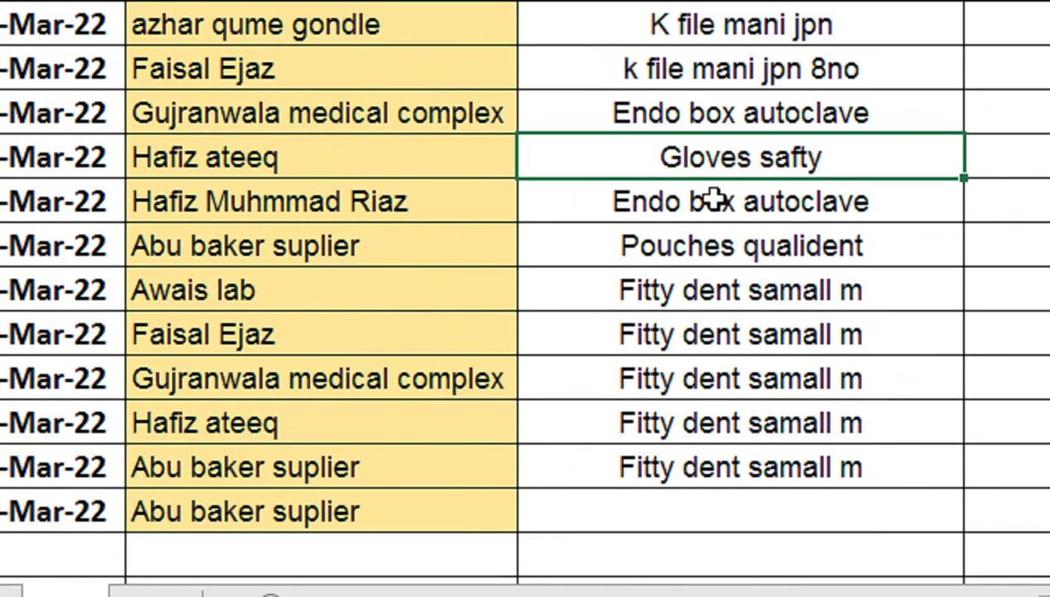
pyautogui.hotkey('ctrl', 'c')
pyautogui.click(687, 453)
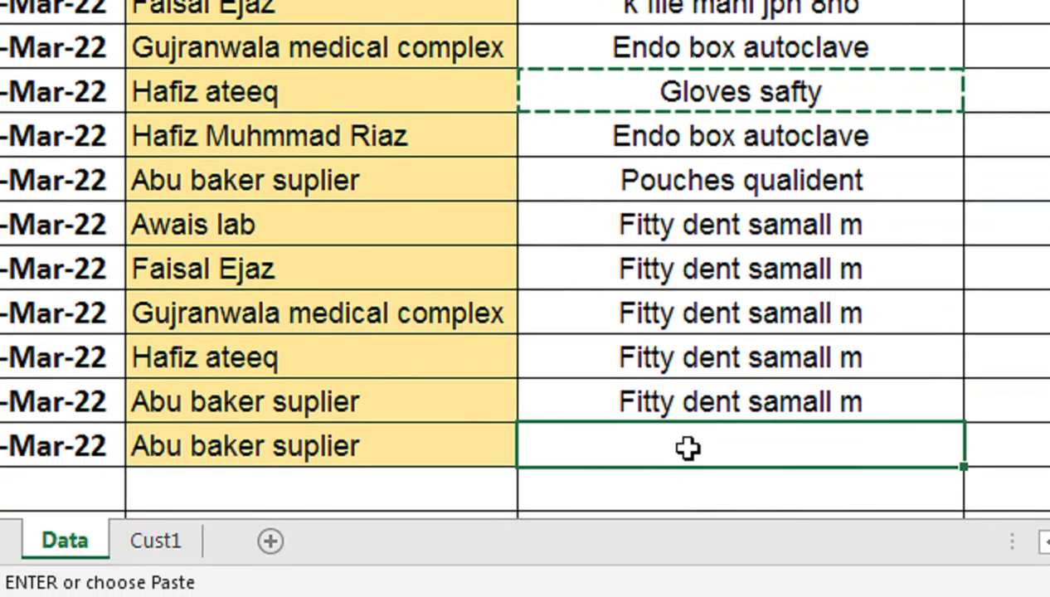
pyautogui.hotkey('ctrl', 'v')
pyautogui.doubleClick(835, 440)
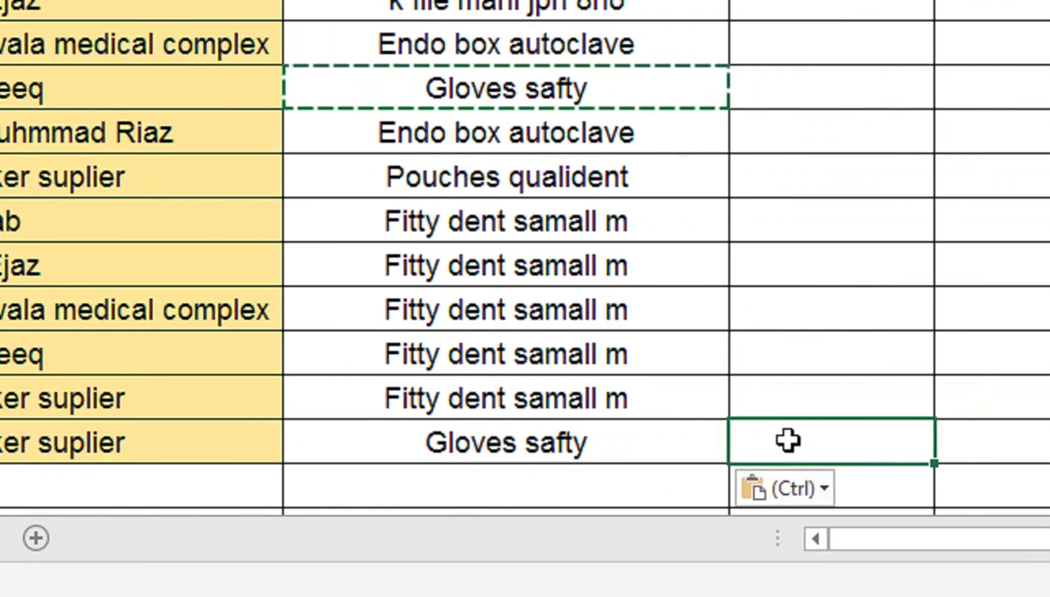
pyautogui.write('1000')
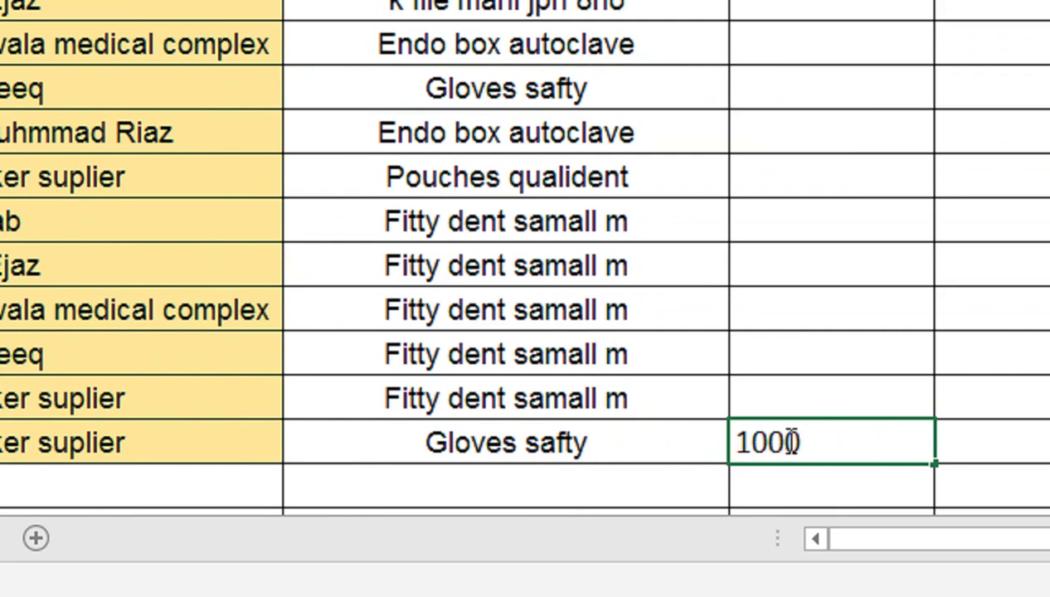
pyautogui.click(740, 393)
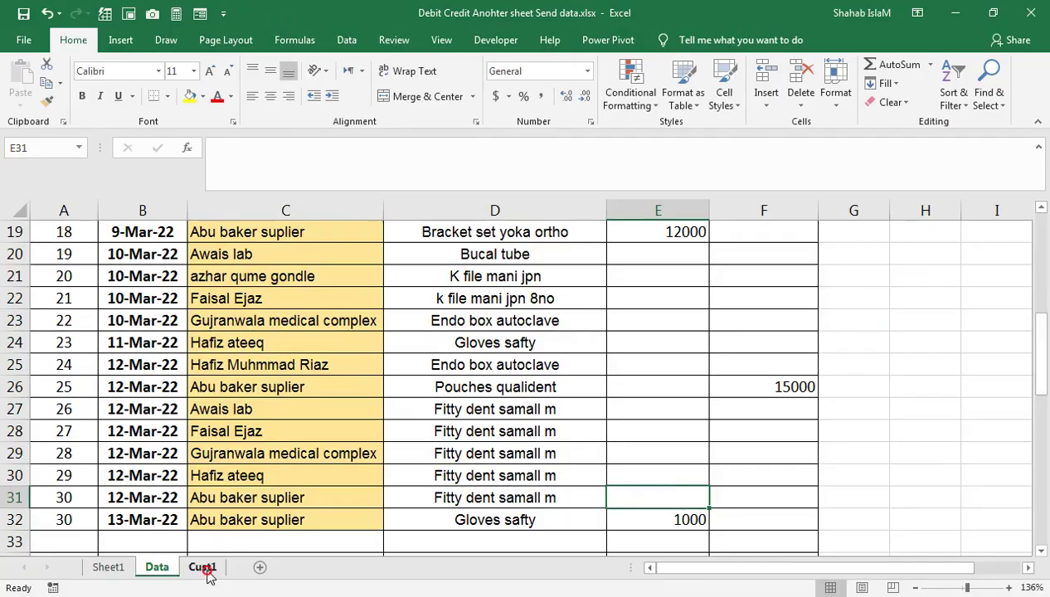
# Check how the new record from Data row 32 is listed in the Cust1 table.
pyautogui.click(204, 566)
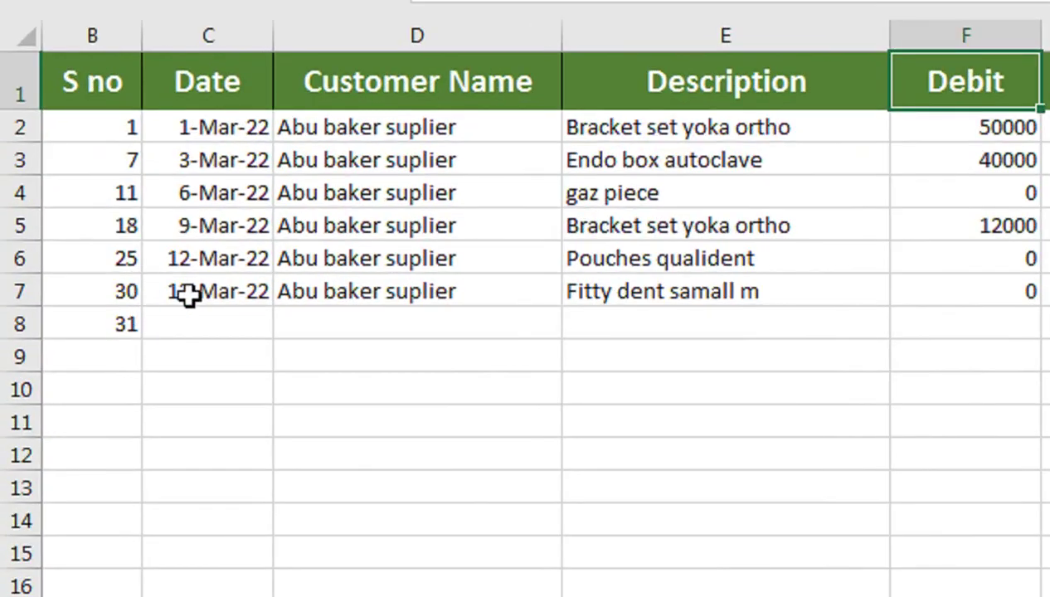
pyautogui.click(106, 353)
pyautogui.click(222, 290)
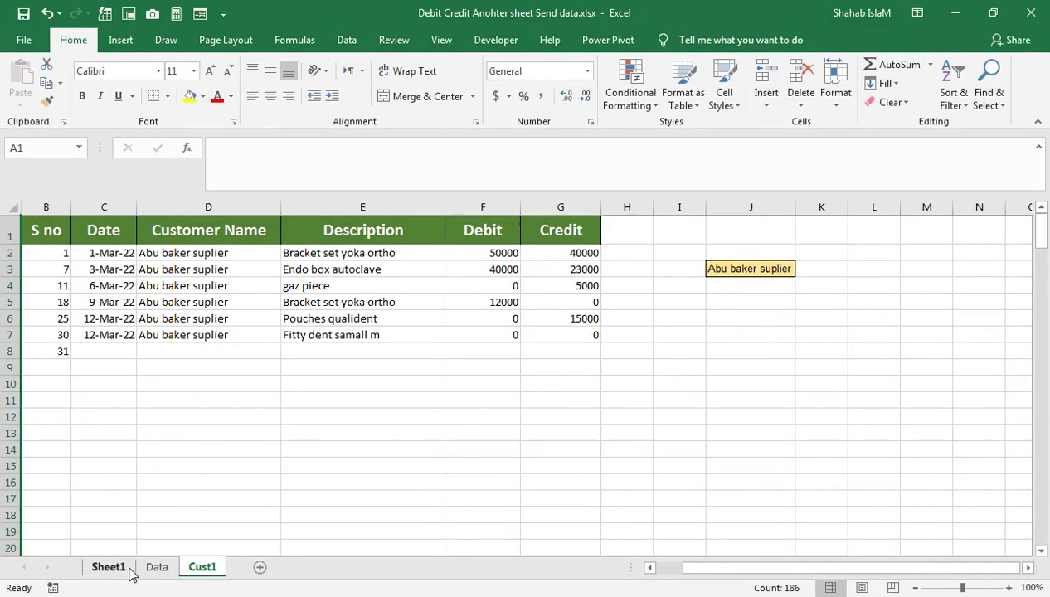
# Correct the serial number in cell A32 of the Data sheet to 31 by continuing the series from A30:A31.
pyautogui.click(157, 567)
pyautogui.scroll(-10, 133, 523)
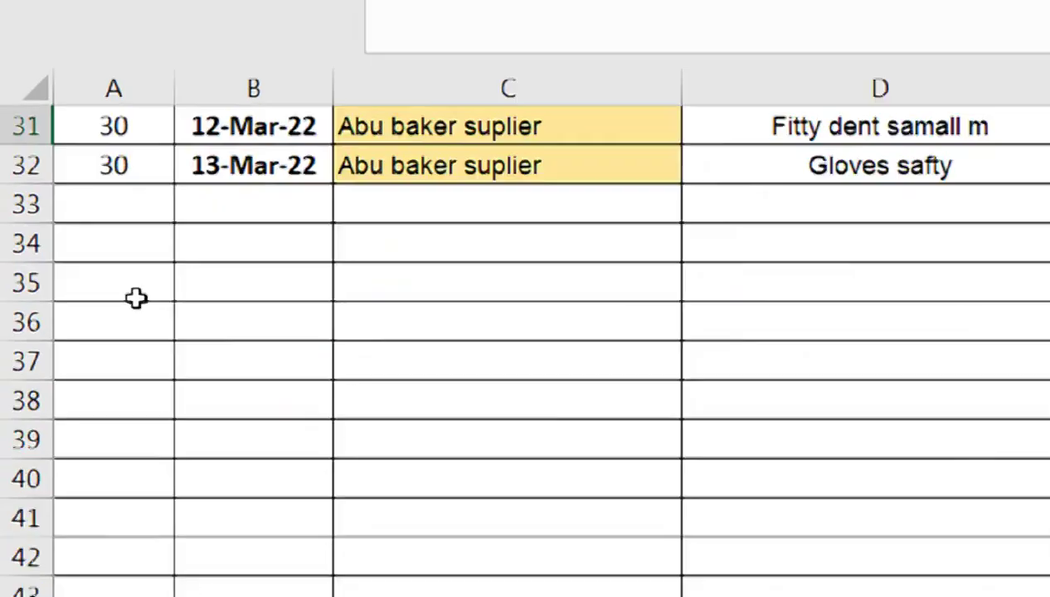
pyautogui.scroll(2, 73, 319)
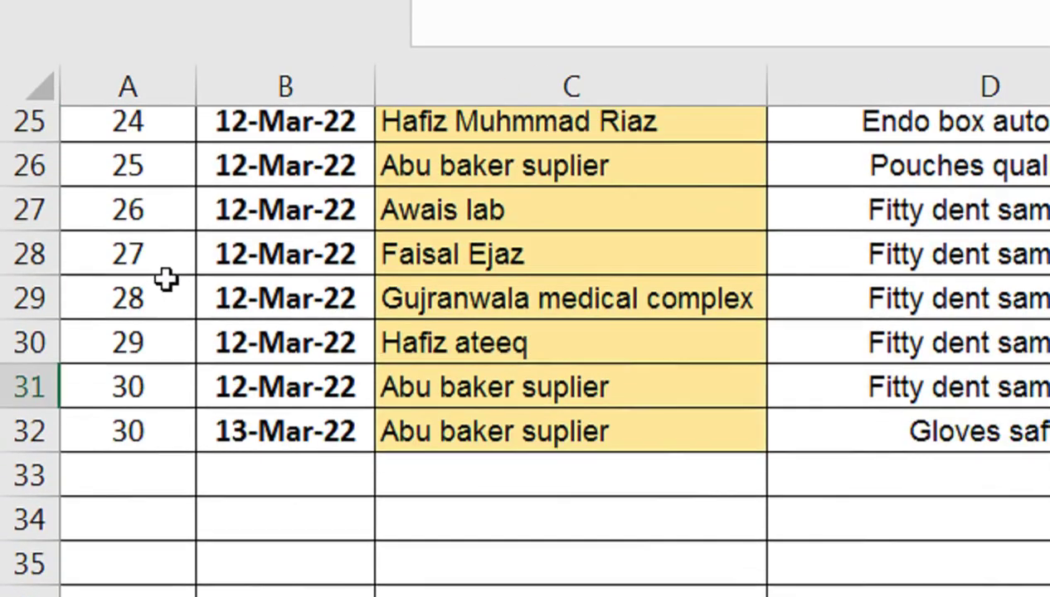
pyautogui.click(83, 300)
pyautogui.click(154, 396)
pyautogui.moveTo(190, 434); pyautogui.dragTo(190, 425)
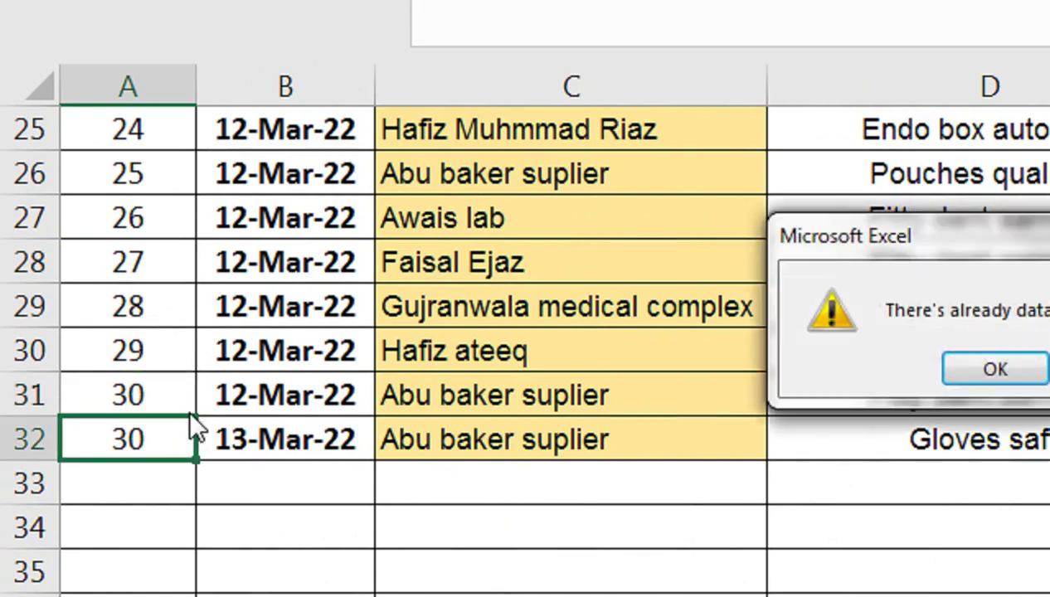
pyautogui.click(893, 309)
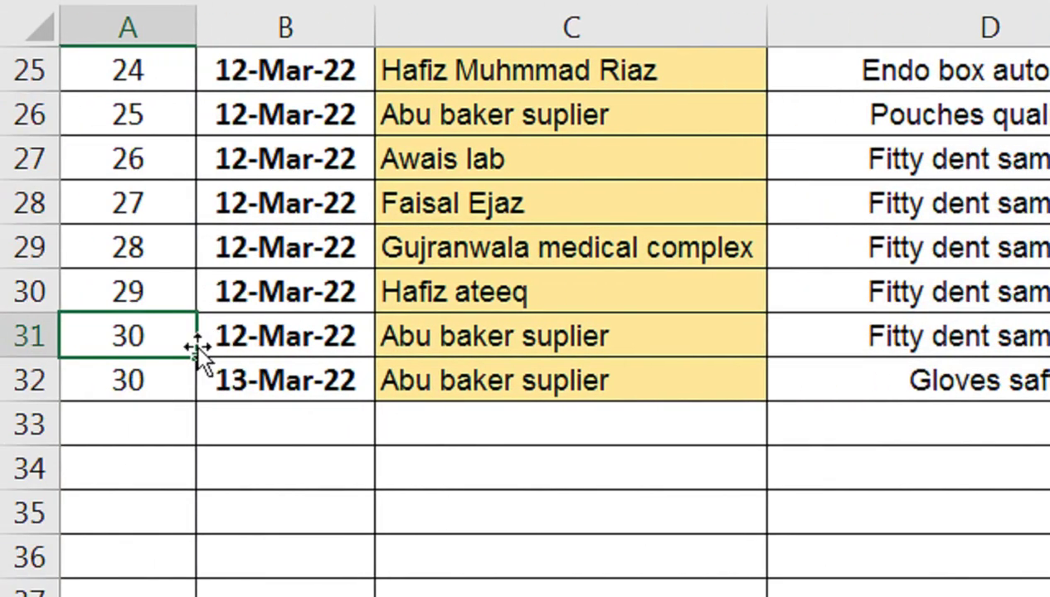
pyautogui.moveTo(179, 356); pyautogui.dragTo(208, 423)
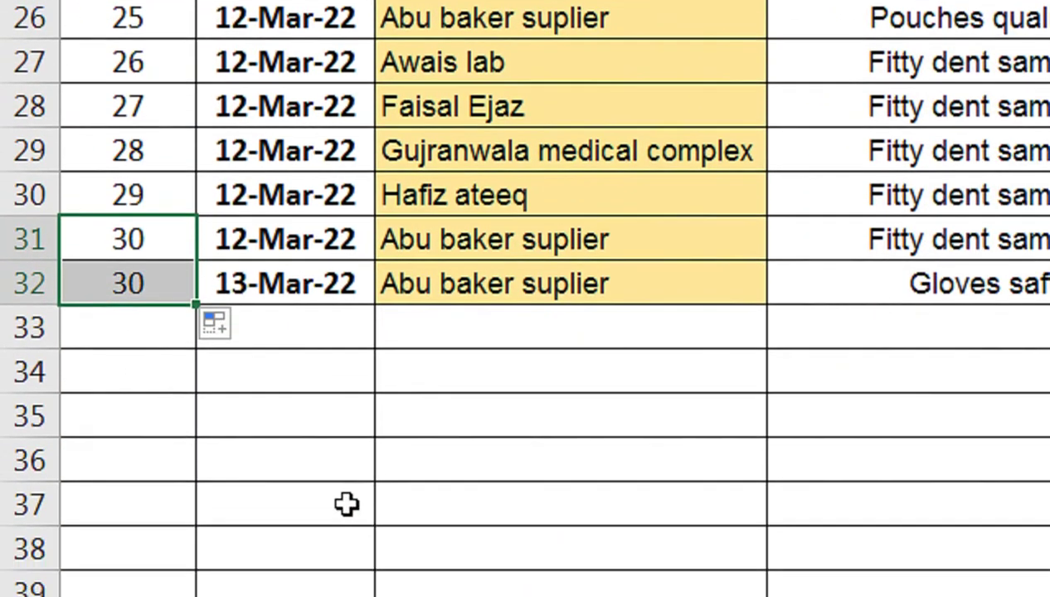
pyautogui.click(134, 322)
pyautogui.moveTo(145, 290); pyautogui.dragTo(145, 331)
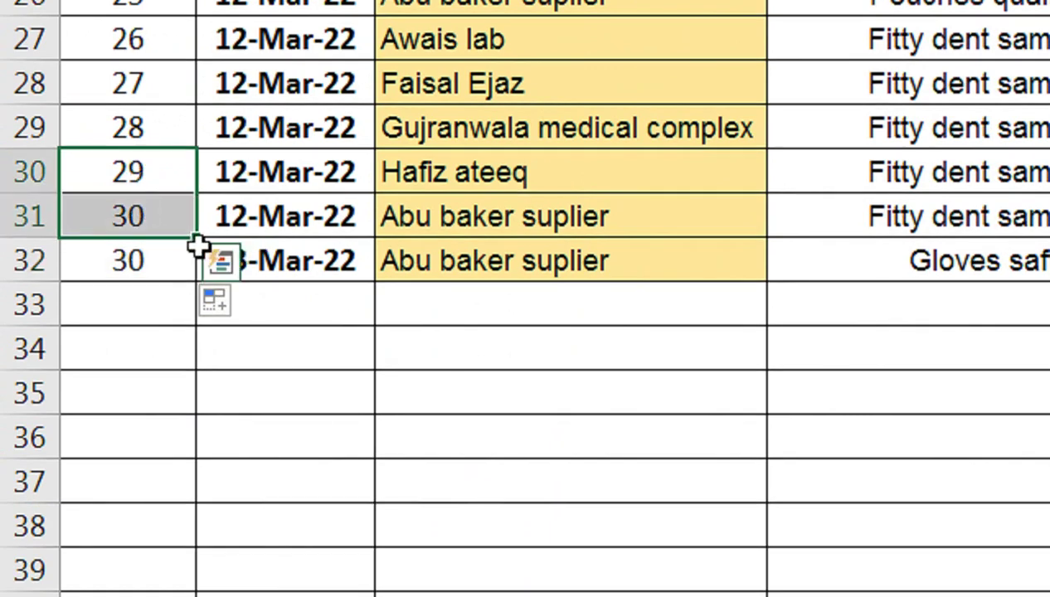
pyautogui.moveTo(196, 236); pyautogui.dragTo(224, 274)
pyautogui.click(270, 260)
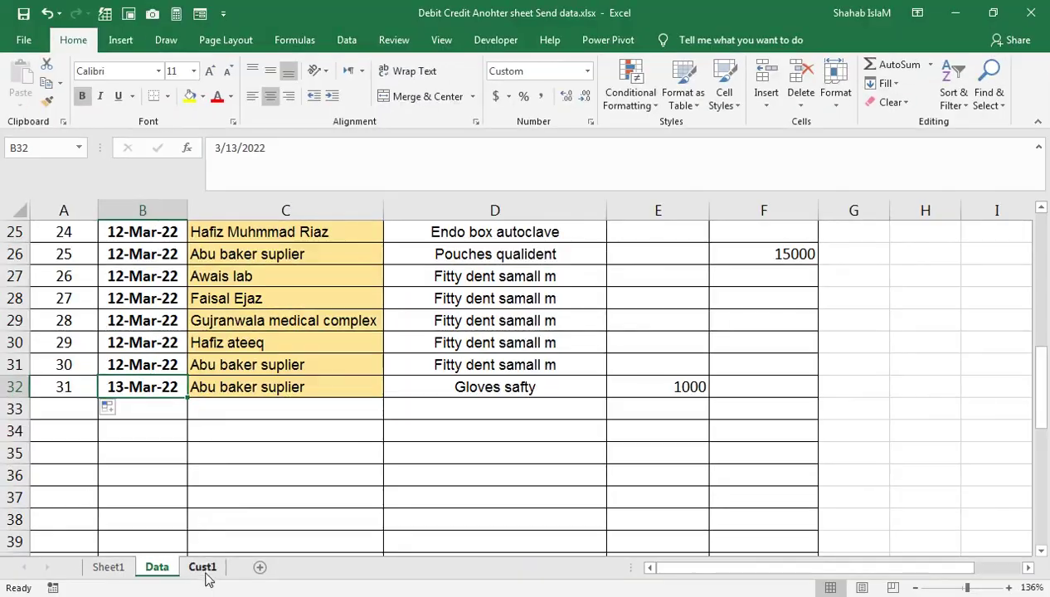
# Review the customer's updated table on the Cust1 sheet and delete that sheet from the workbook.
pyautogui.click(205, 570)
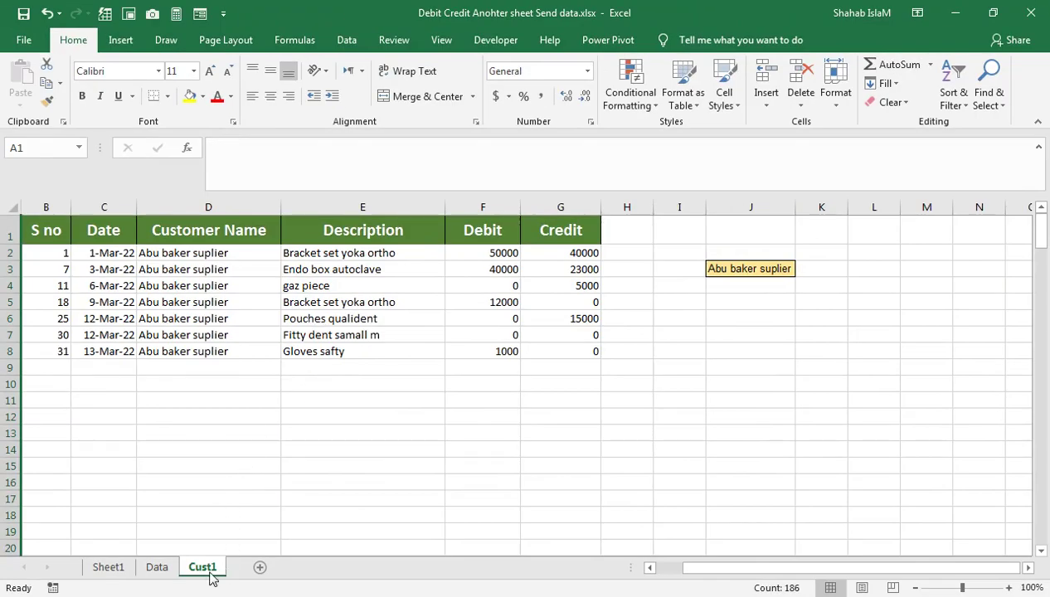
pyautogui.rightClick(210, 572)
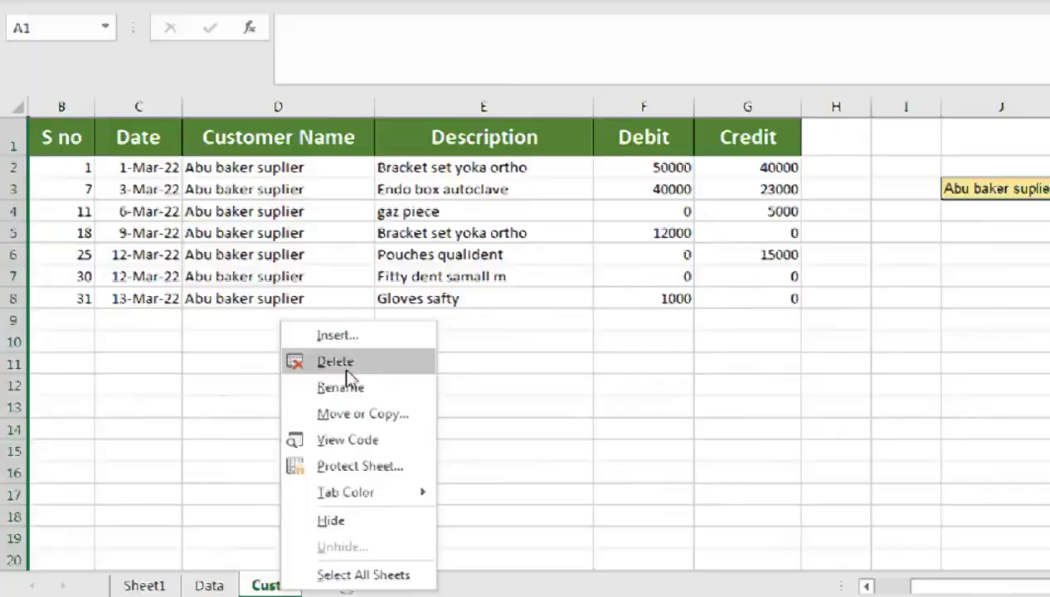
pyautogui.click(346, 363)
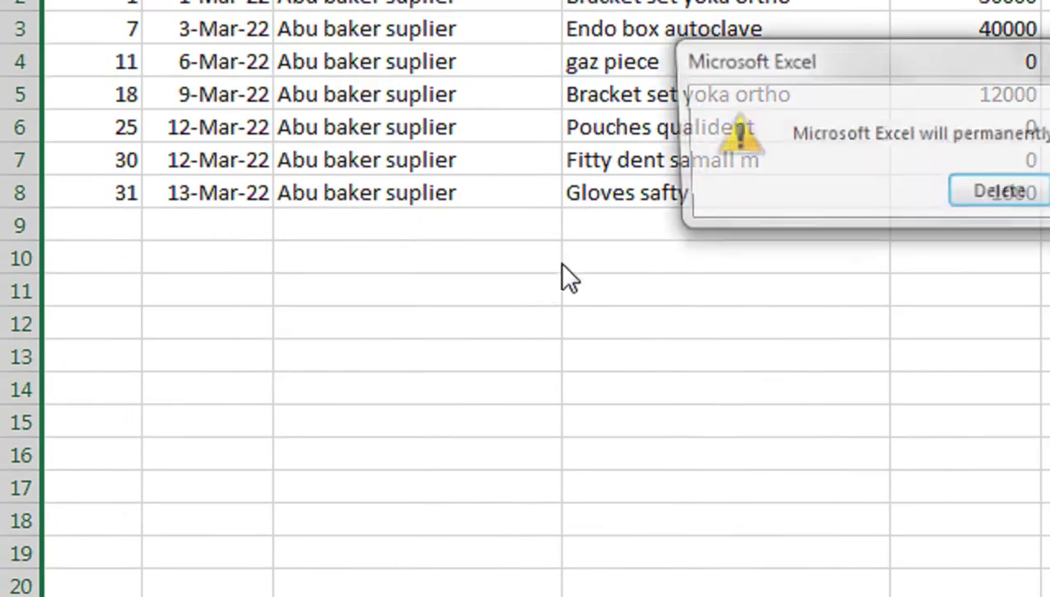
pyautogui.click(670, 302)
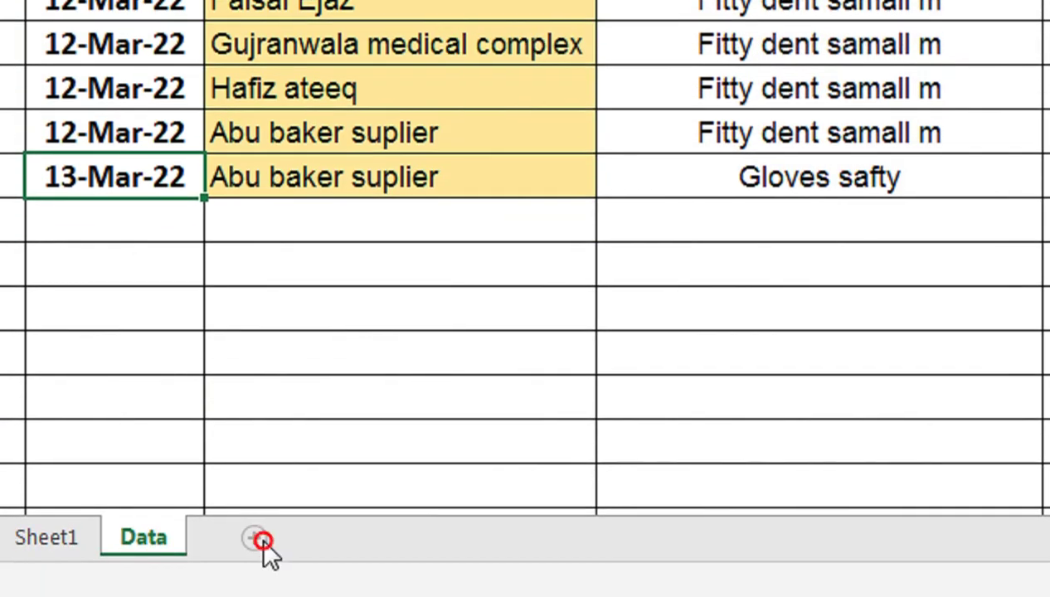
# Add a blank worksheet after the Data sheet and name it Cust1.
pyautogui.click(264, 540)
pyautogui.doubleClick(262, 535)
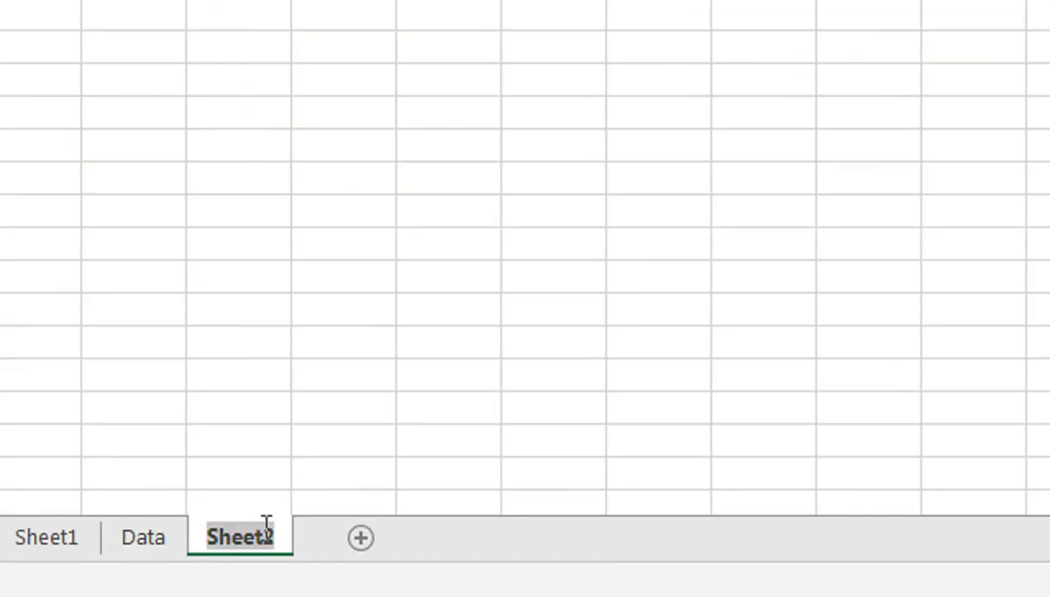
pyautogui.write('Cust1')
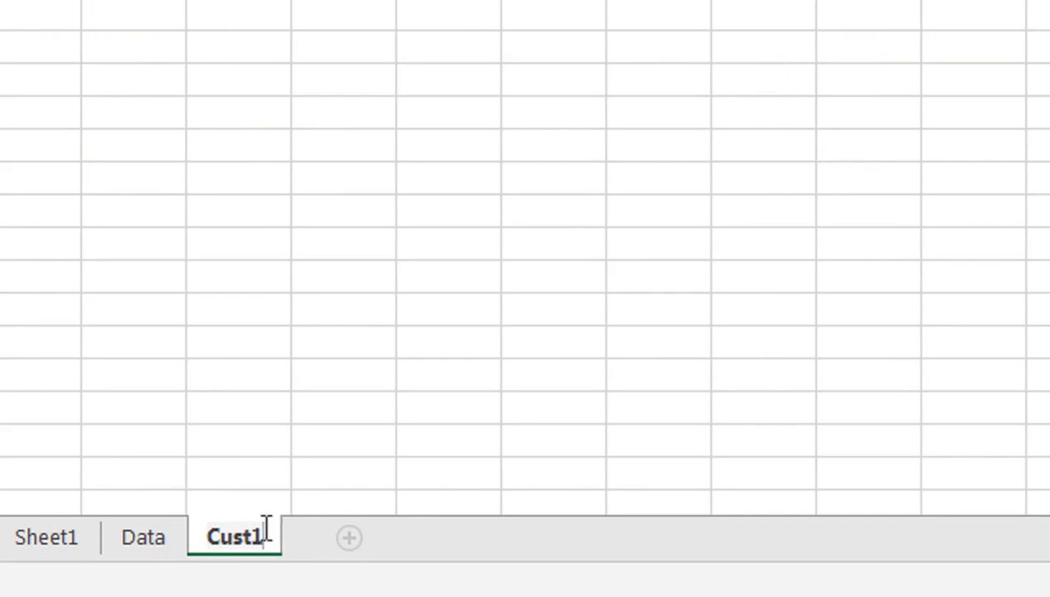
pyautogui.click(345, 441)
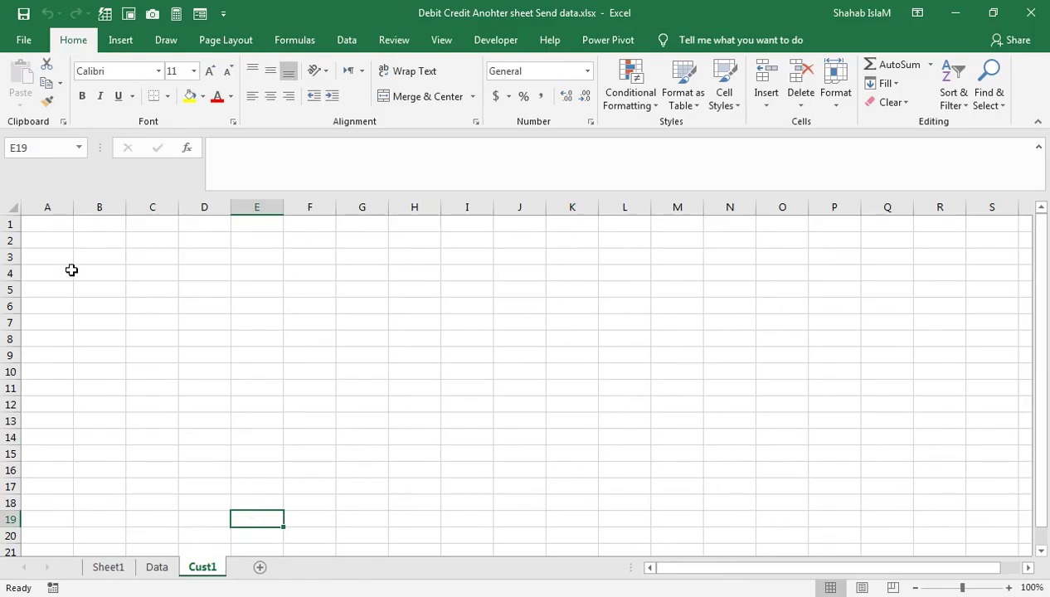
# Copy the header row A1:F1 from the Data sheet to the Cust1 sheet, starting at cell B1.
pyautogui.click(156, 568)
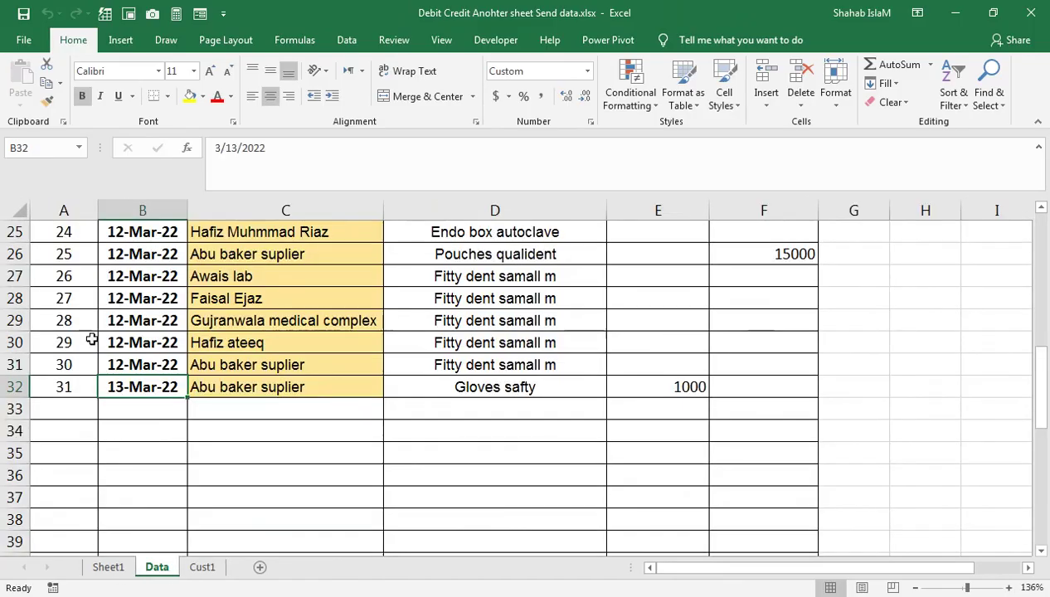
pyautogui.hotkey('ctrl', 'Up')
pyautogui.moveTo(87, 237); pyautogui.dragTo(676, 250)
pyautogui.hotkey('ctrl', 'c')
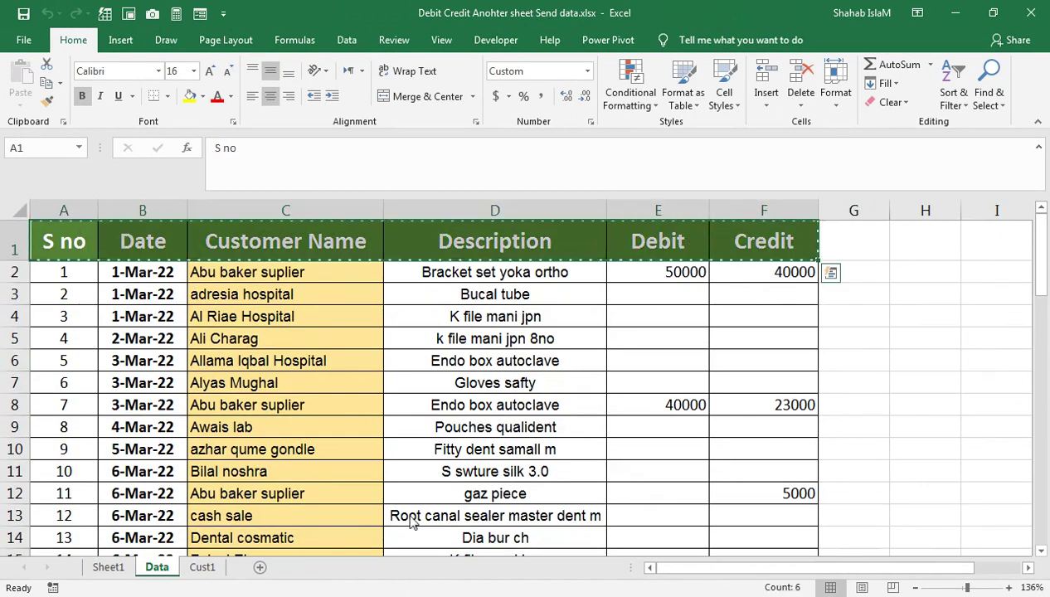
pyautogui.click(204, 567)
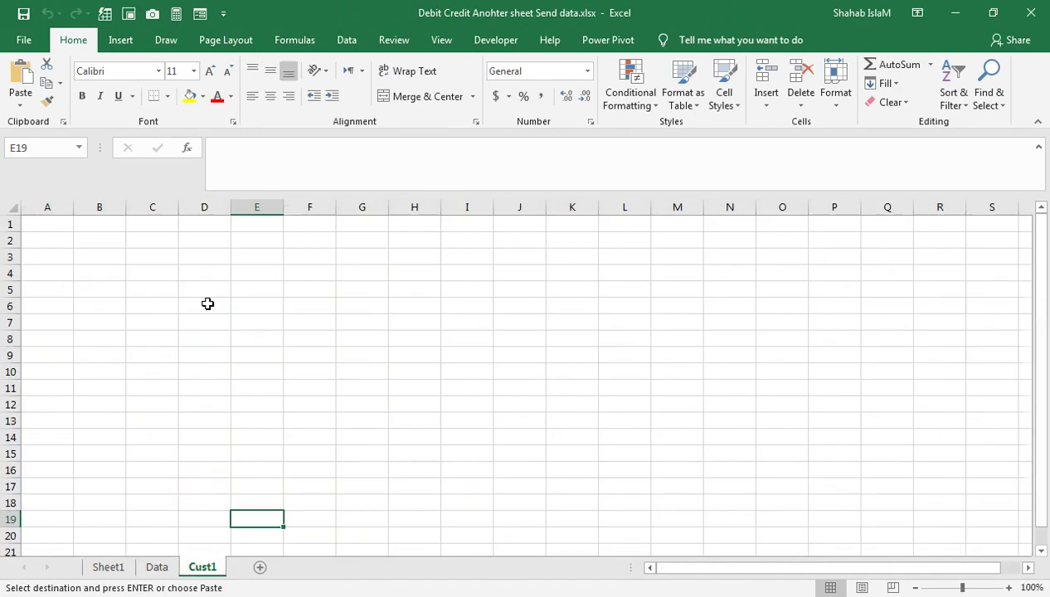
pyautogui.click(88, 223)
pyautogui.hotkey('ctrl', 'v')
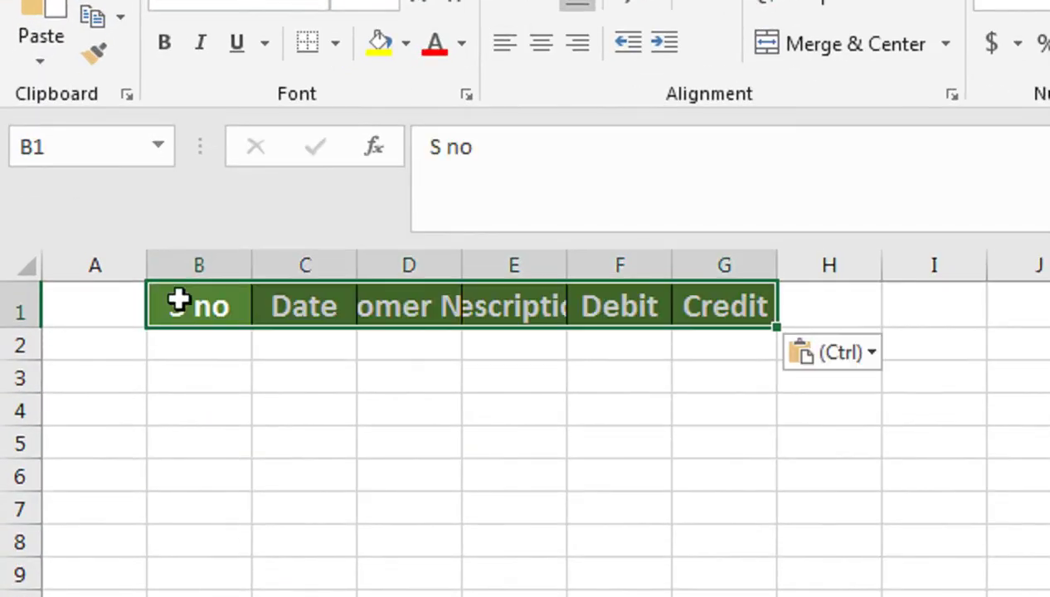
# Apply the column widths of the copied Data headers to columns B to G with Paste Special.
pyautogui.hotkey('ctrl', 'alt', 'v')
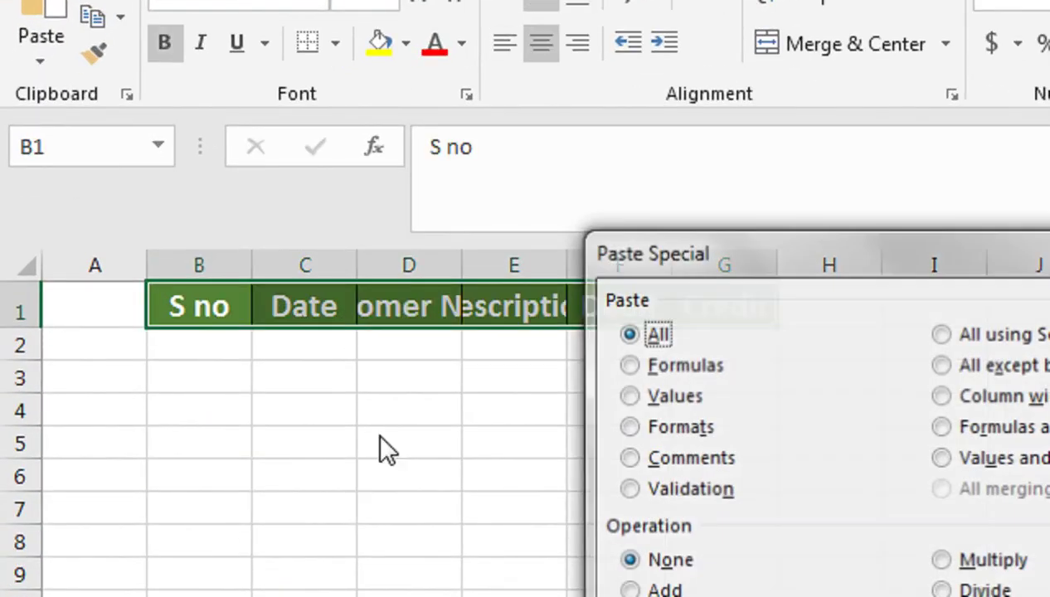
pyautogui.click(978, 395)
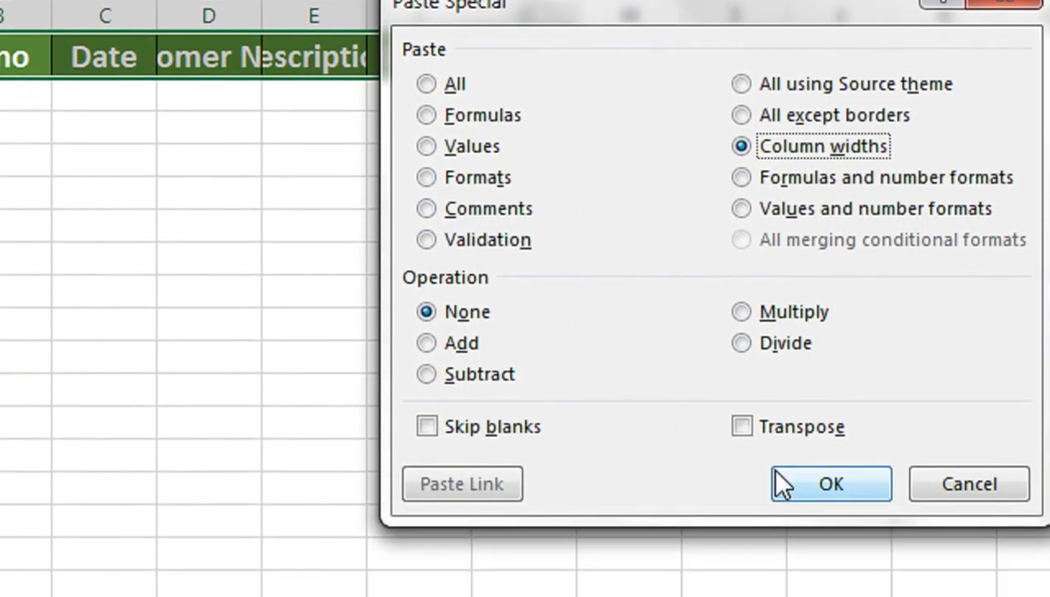
pyautogui.click(783, 484)
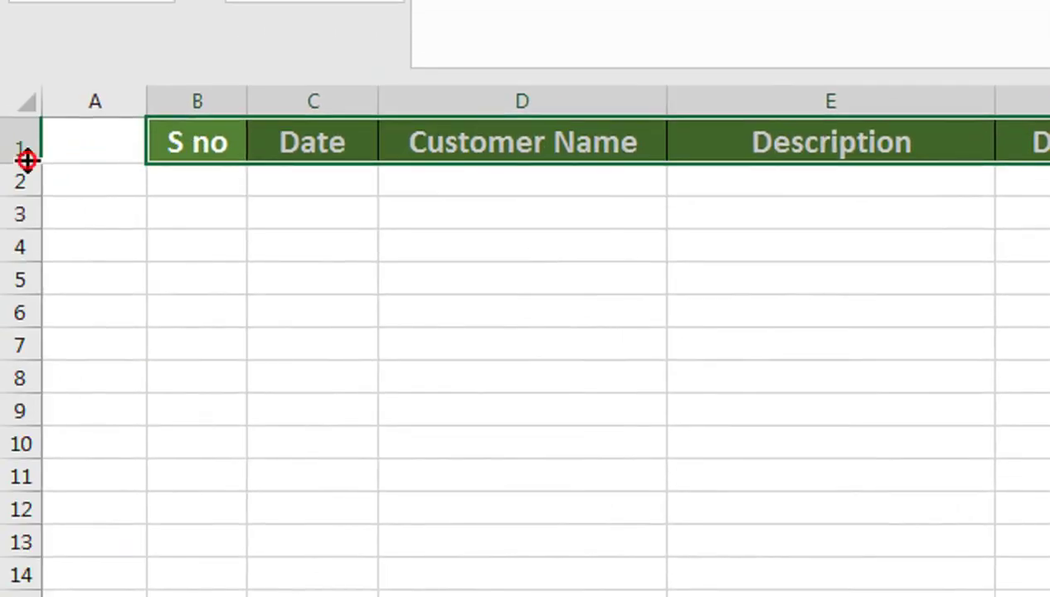
# Make header row 1 taller and widen column J on the Cust1 sheet.
pyautogui.moveTo(27, 160); pyautogui.dragTo(42, 207)
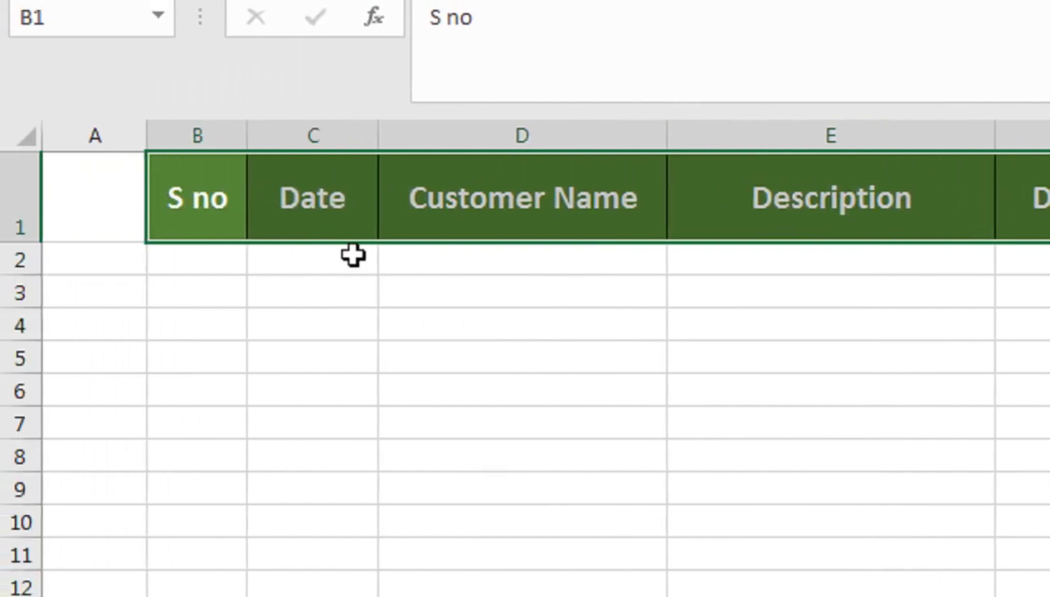
pyautogui.click(117, 257)
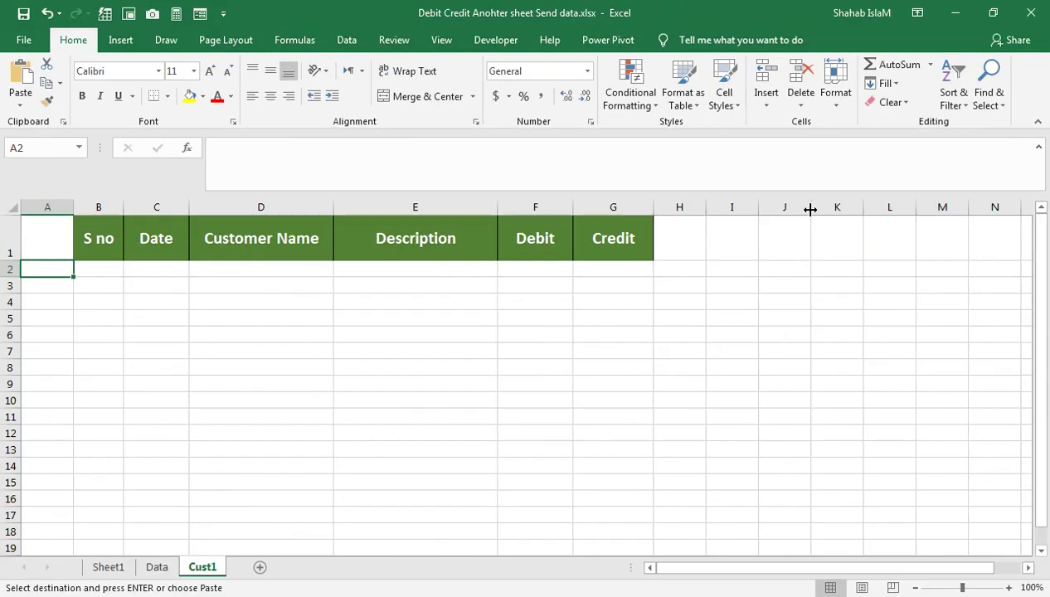
pyautogui.moveTo(810, 209); pyautogui.dragTo(863, 207)
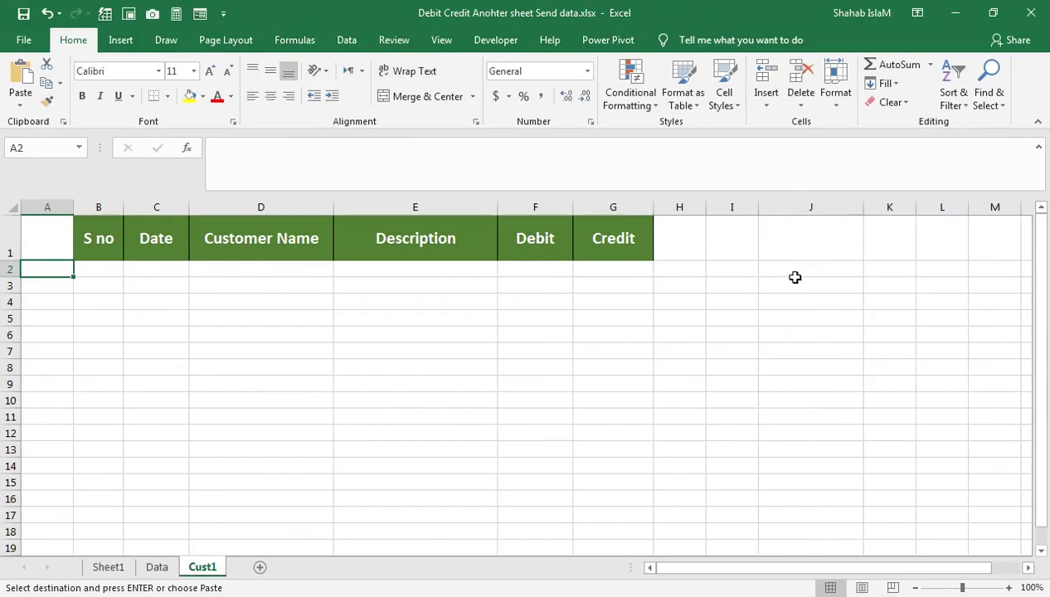
# Copy the customer name in cell C2 of the Data sheet to cell J2 of the Cust1 sheet.
pyautogui.click(157, 567)
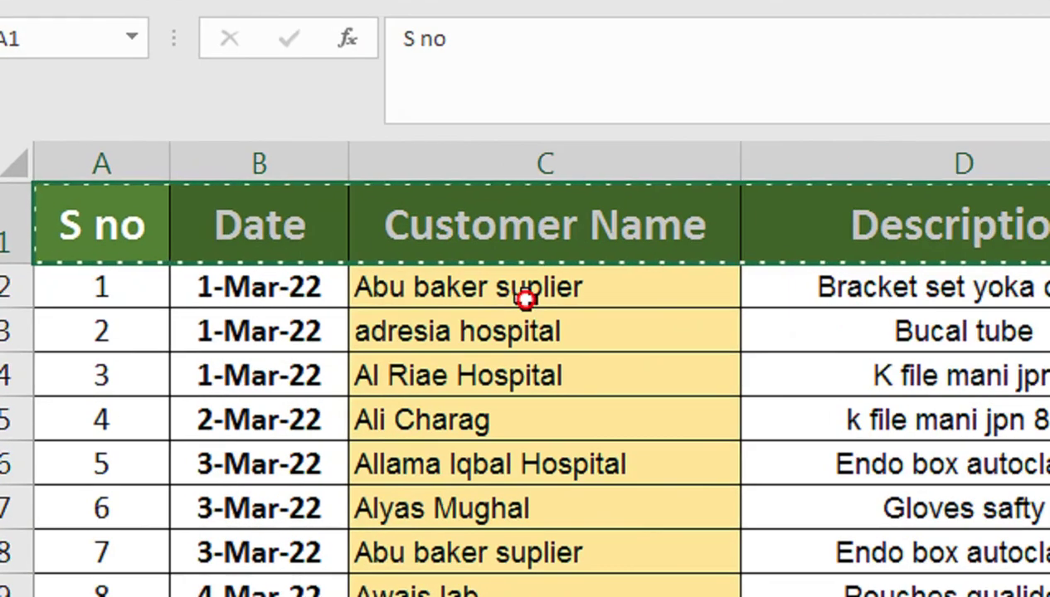
pyautogui.click(315, 274)
pyautogui.hotkey('ctrl', 'c')
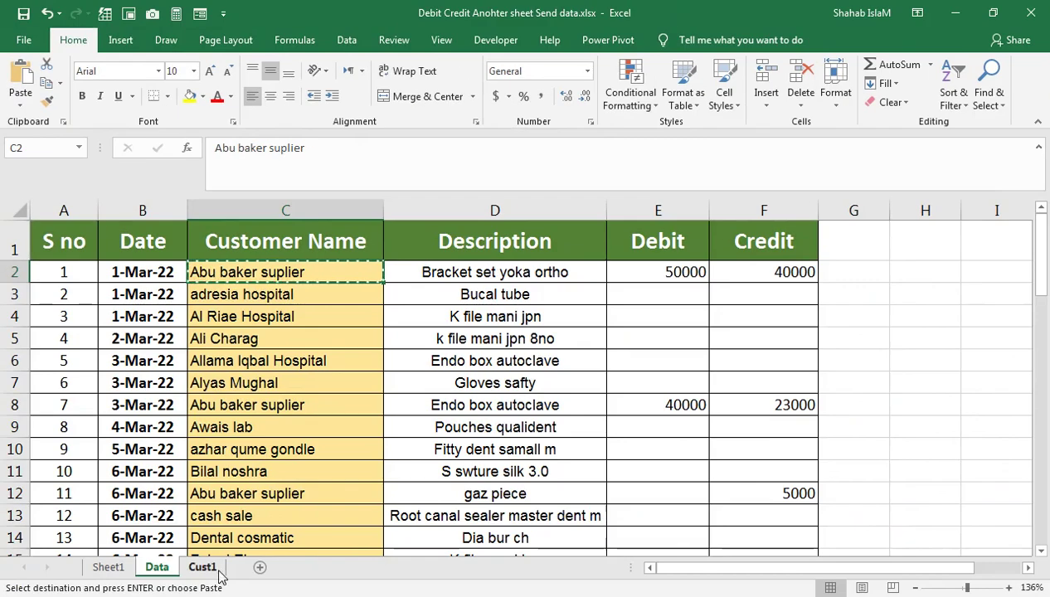
pyautogui.click(202, 568)
pyautogui.click(802, 267)
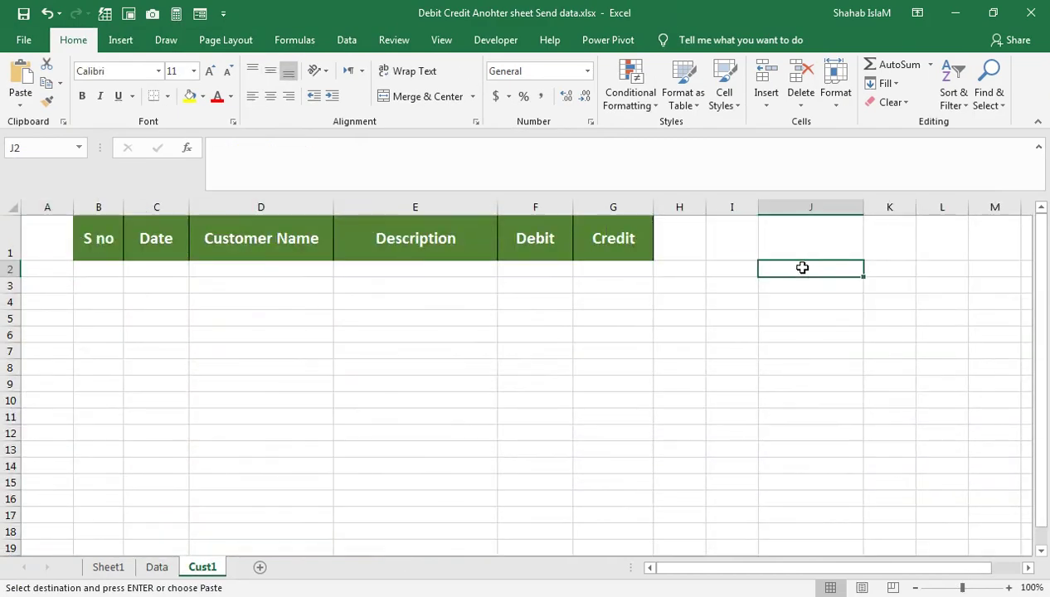
pyautogui.hotkey('ctrl', 'v')
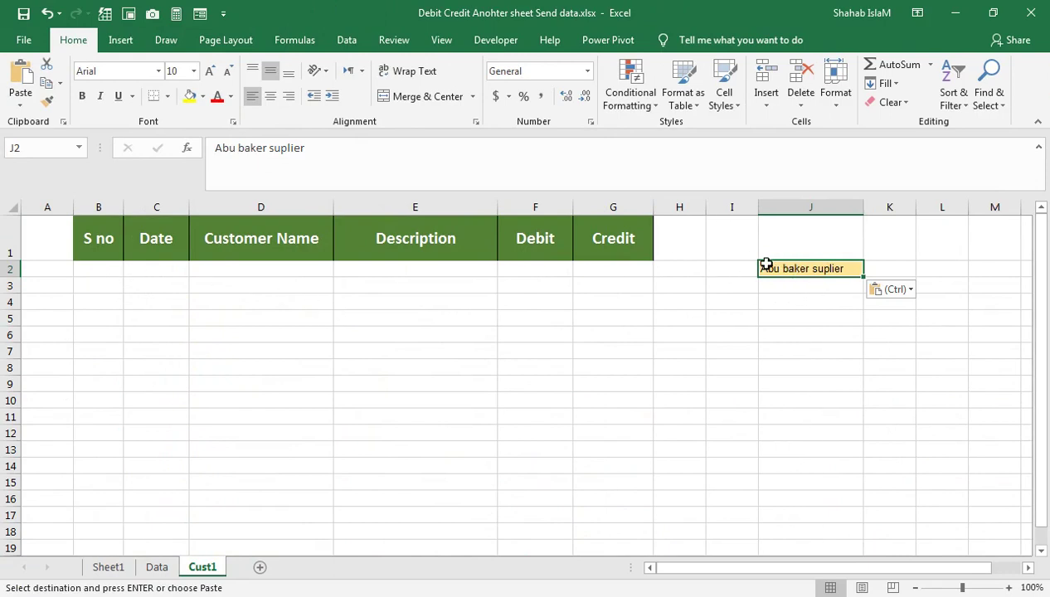
pyautogui.click(67, 270)
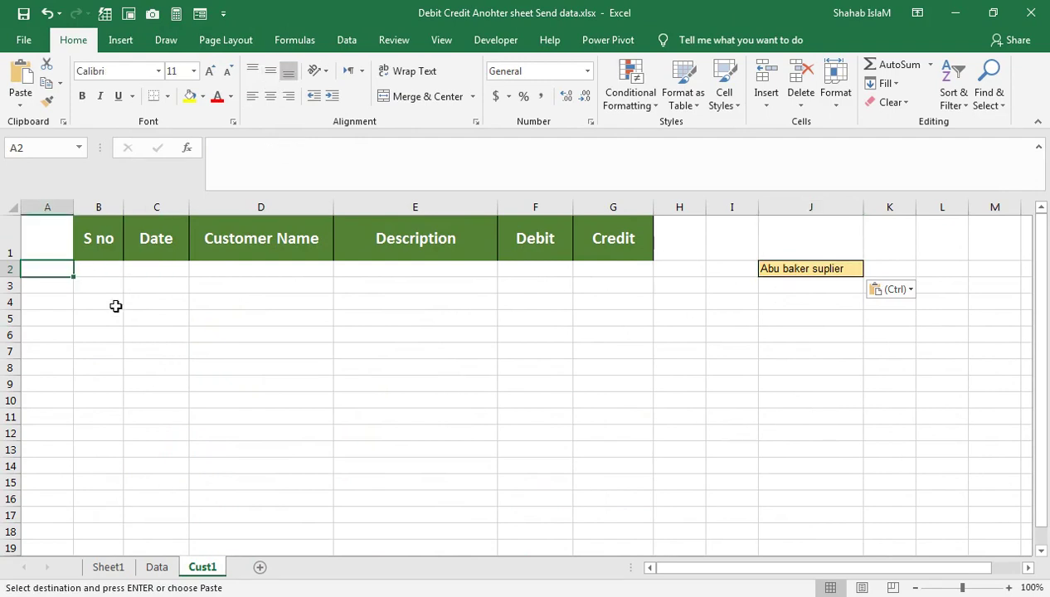
pyautogui.write('=if')
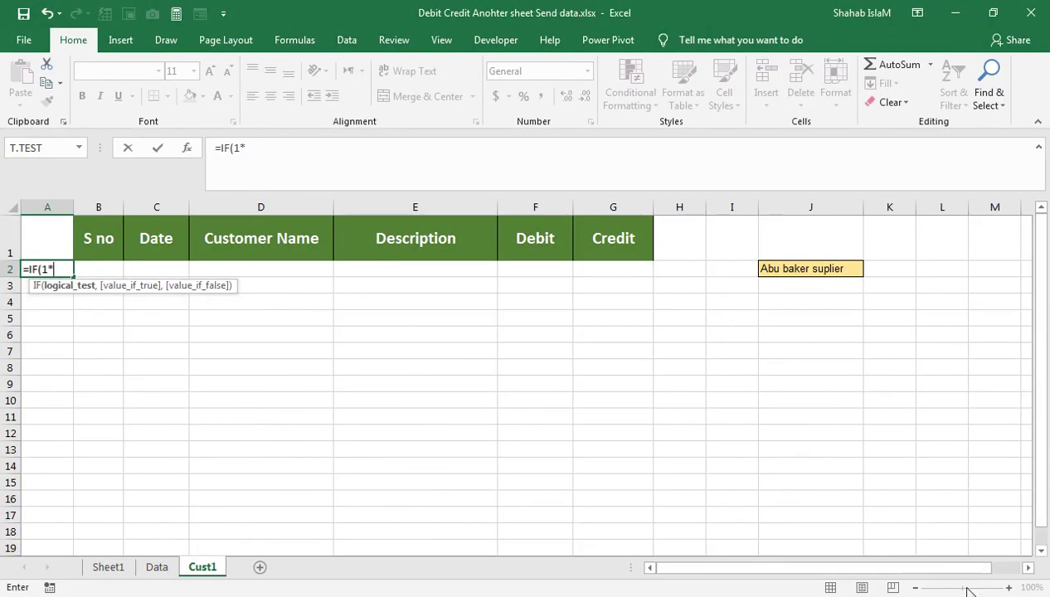
pyautogui.press('BackSpace')
pyautogui.press('BackSpace')
pyautogui.press('BackSpace')
pyautogui.press('BackSpace')
pyautogui.press('BackSpace')
pyautogui.press('BackSpace')
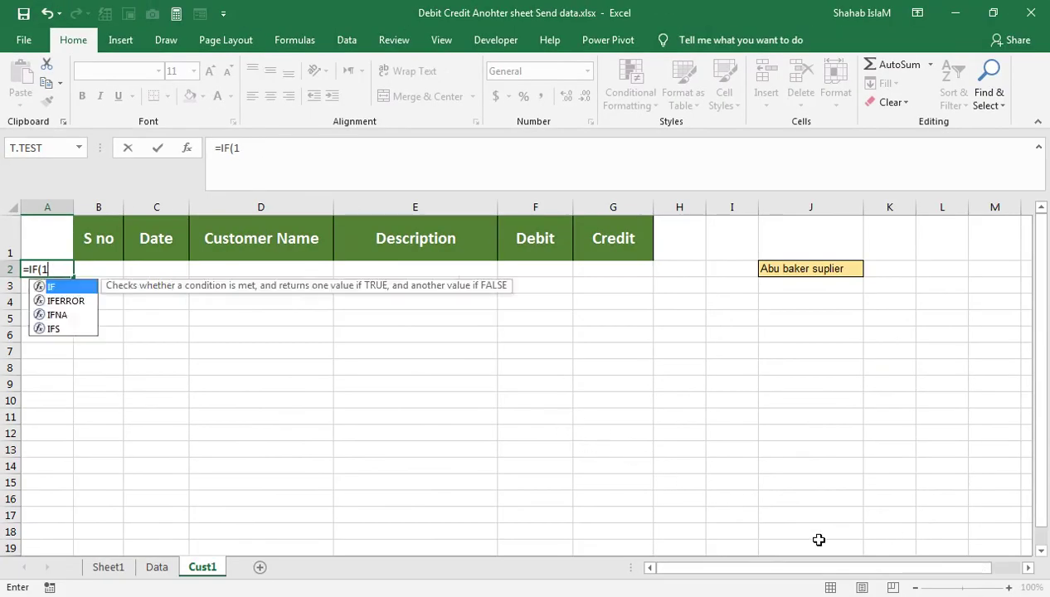
pyautogui.click(952, 547)
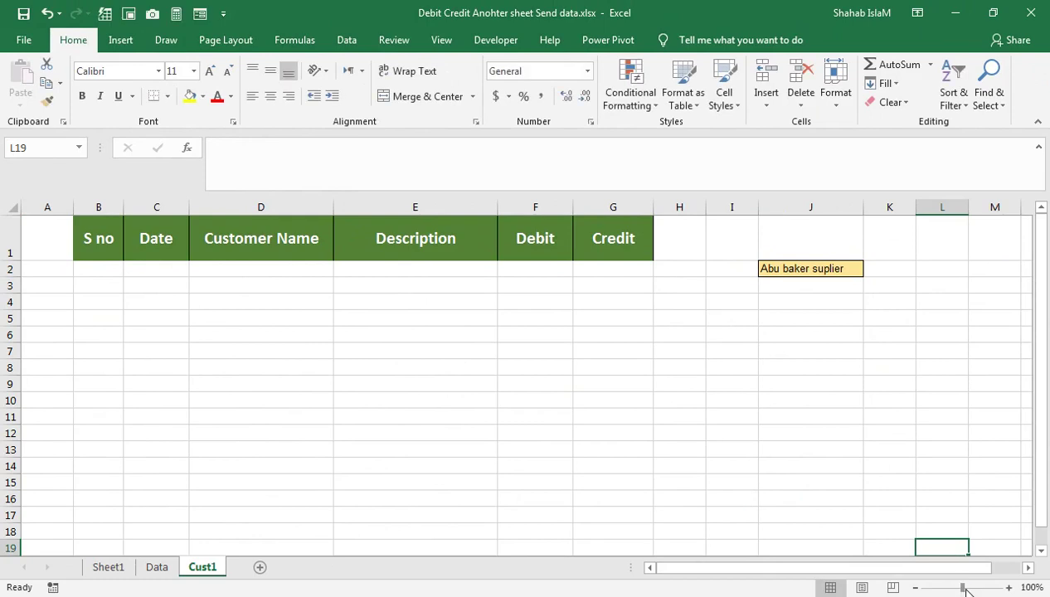
# Start the formula =IF(1*(Data!C2=Cust1!$J$2 in cell A2 of Cust1, with the J2 reference made absolute.
pyautogui.moveTo(966, 590); pyautogui.dragTo(973, 588)
pyautogui.moveTo(52, 311); pyautogui.dragTo(26, 300)
pyautogui.doubleClick(63, 290)
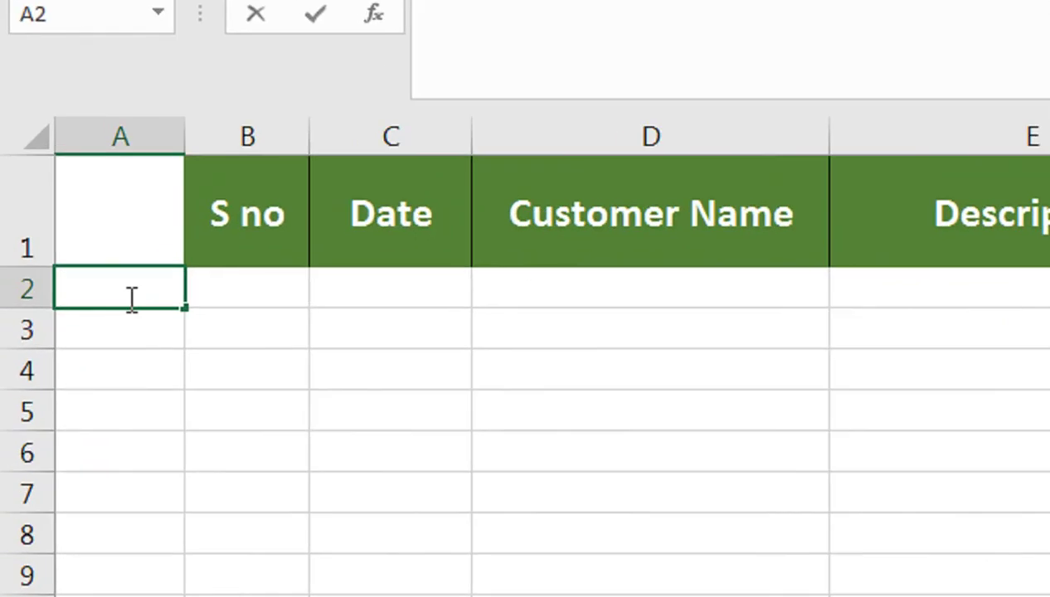
pyautogui.write('=o')
pyautogui.press('BackSpace')
pyautogui.write('if')
pyautogui.press('Tab')
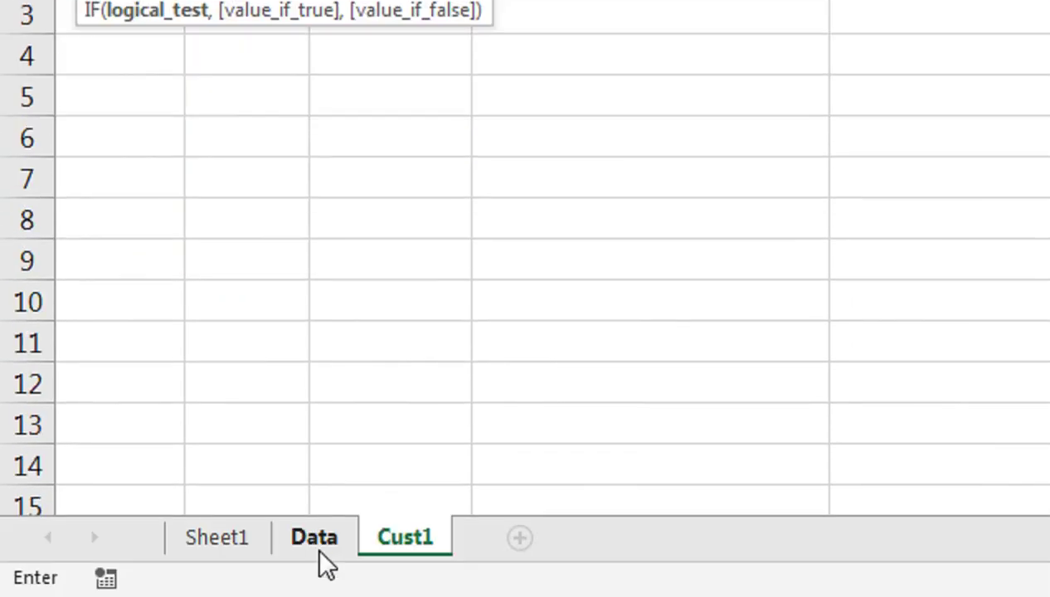
pyautogui.click(316, 563)
pyautogui.click(563, 140)
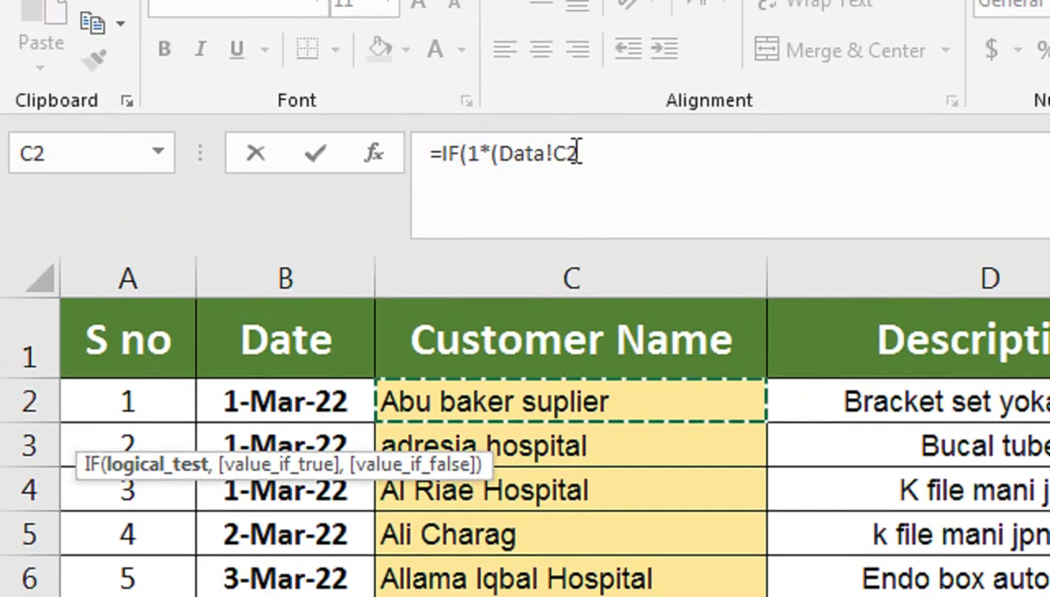
pyautogui.write('=')
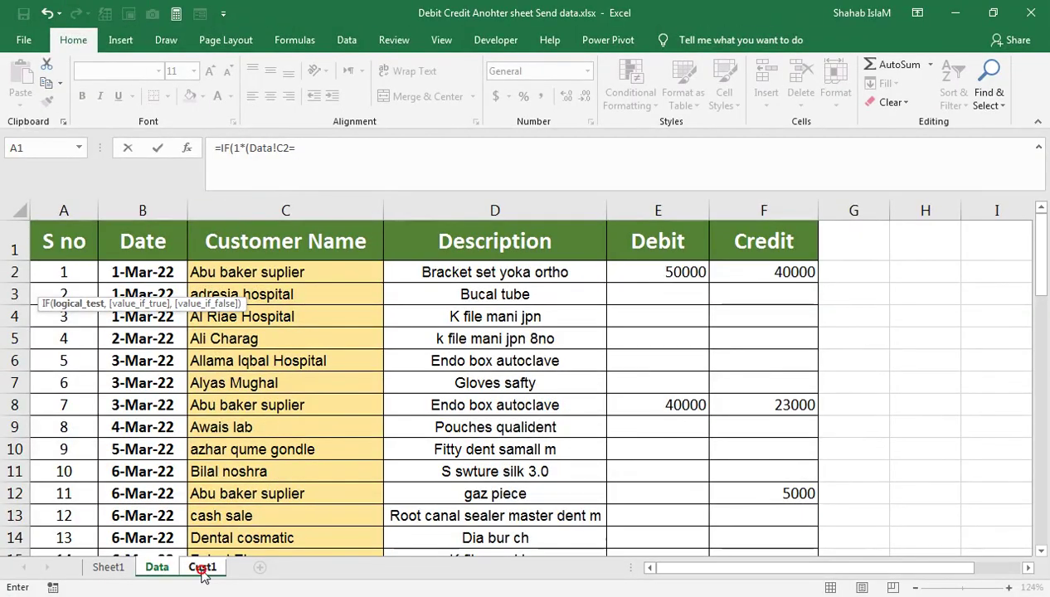
pyautogui.click(203, 568)
pyautogui.click(985, 280)
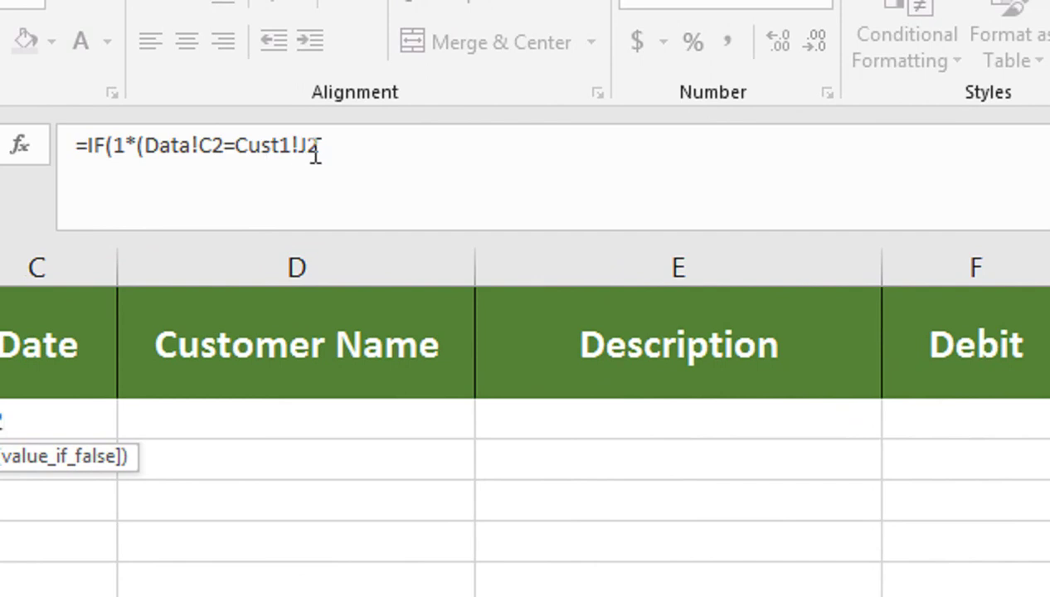
pyautogui.press('F4')
pyautogui.click(423, 151)
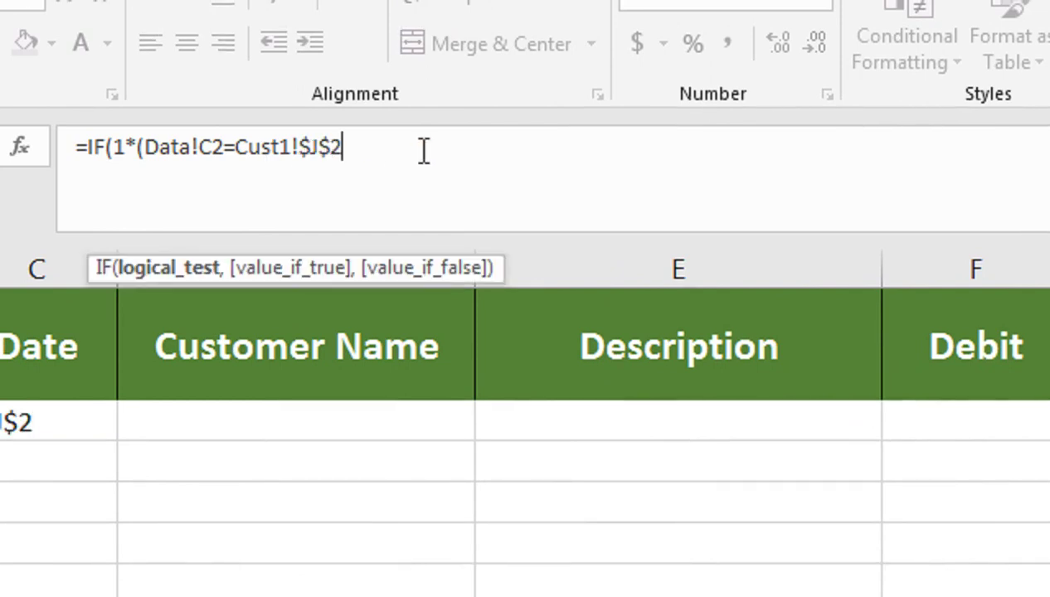
# Complete the IF test in A2 with )*ROW(Cust1!B1)=0 and give 1/0 as the value if true.
pyautogui.write(')*riw')
pyautogui.press('Return')
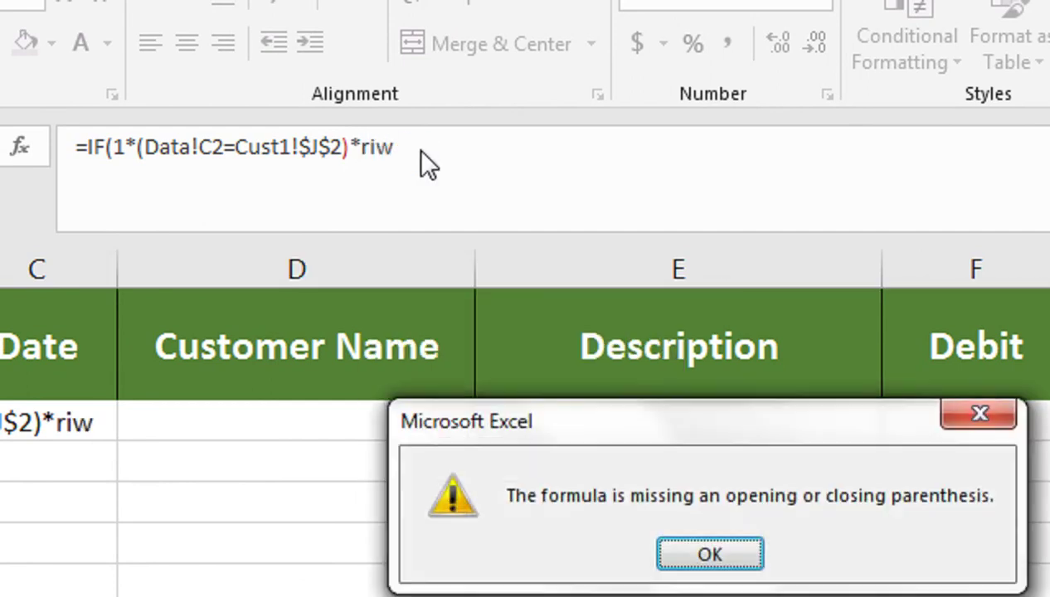
pyautogui.press('Return')
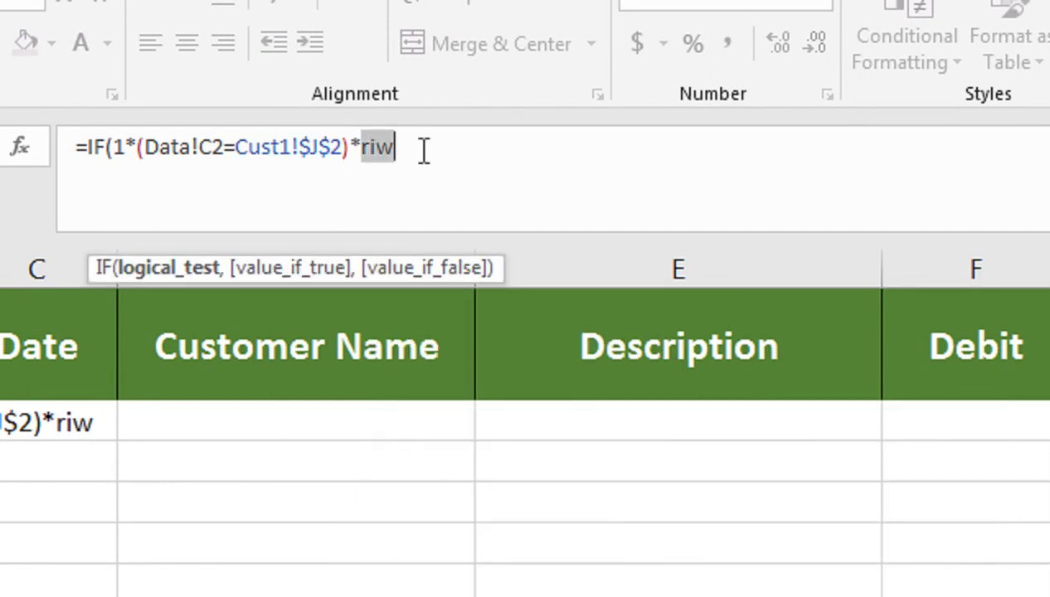
pyautogui.write('row')
pyautogui.press('Tab')
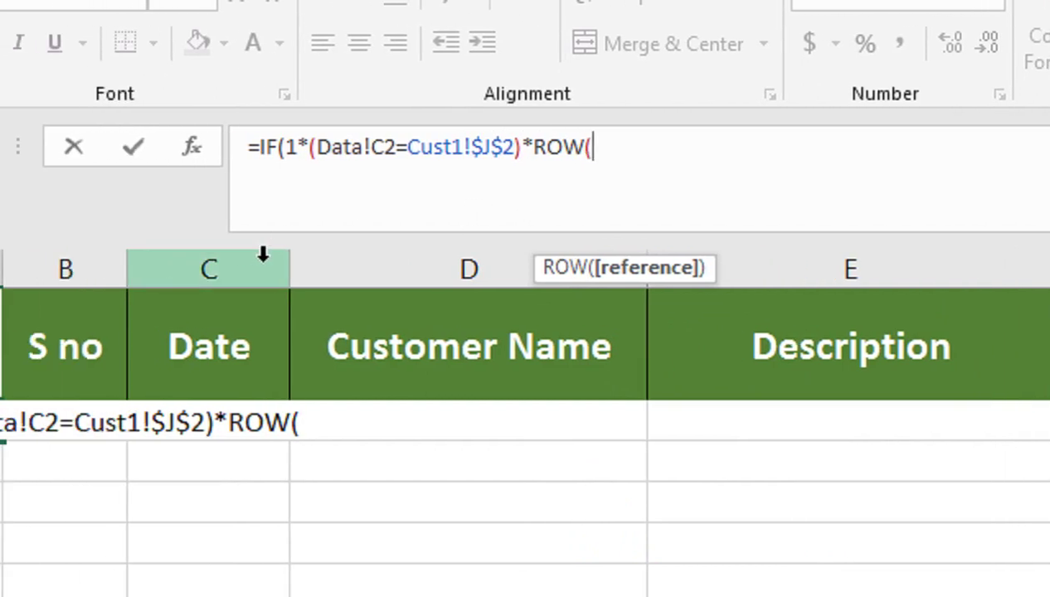
pyautogui.click(59, 323)
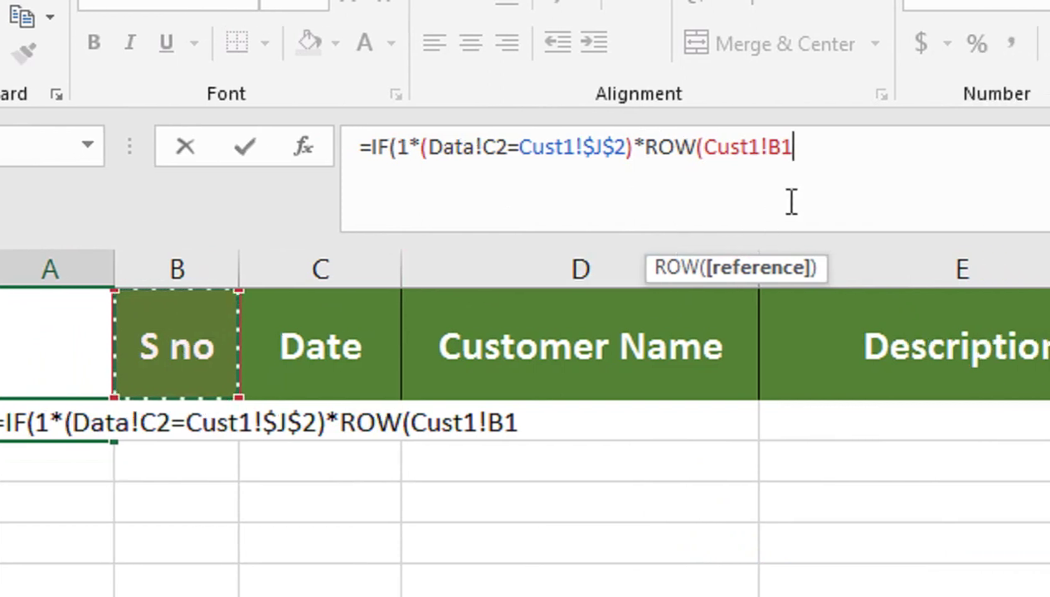
pyautogui.write(')')
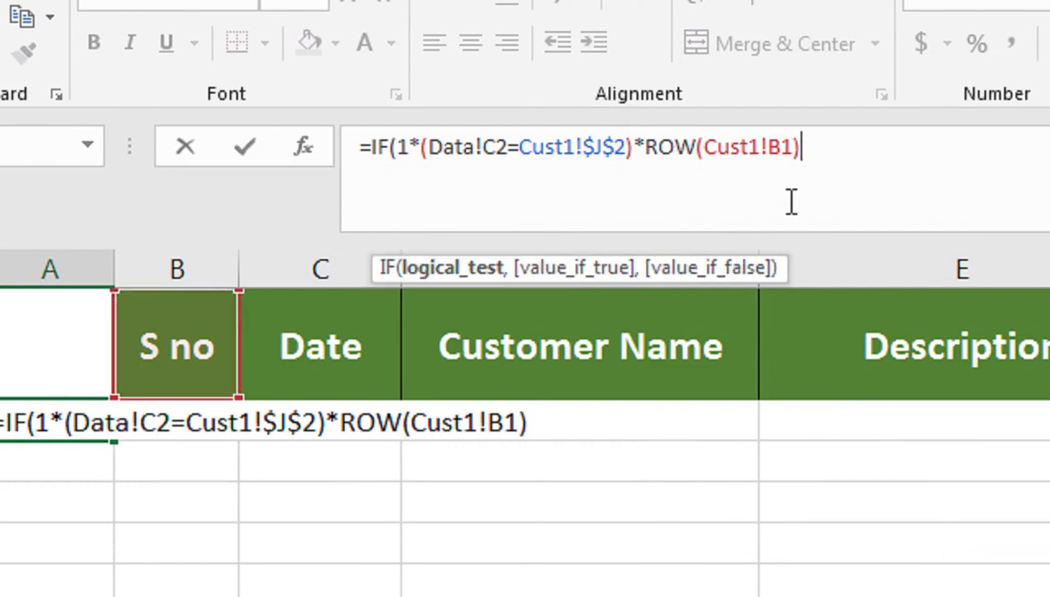
pyautogui.write('=0')
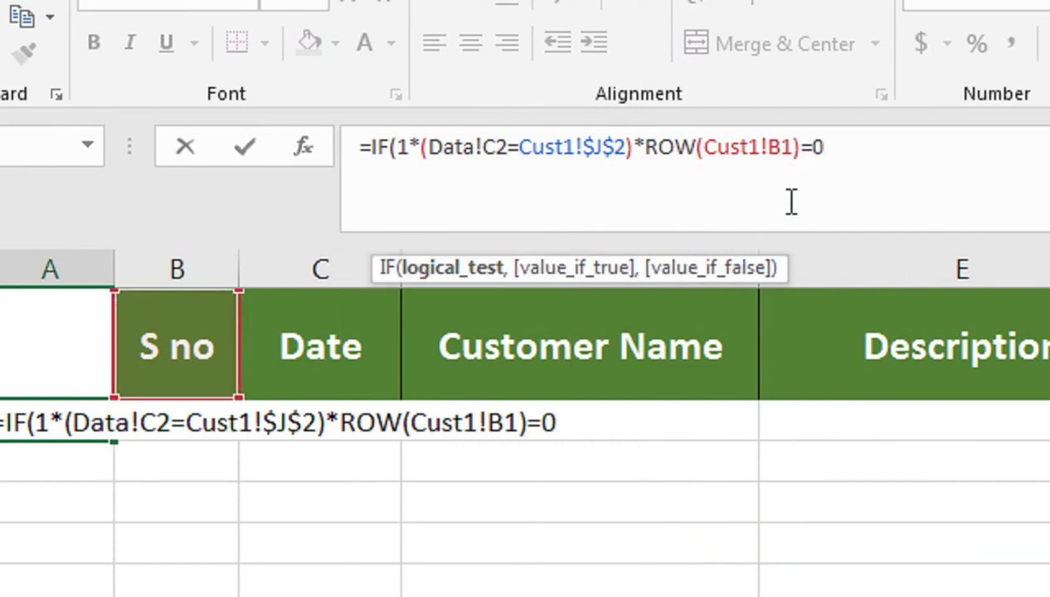
pyautogui.write(',1/0')
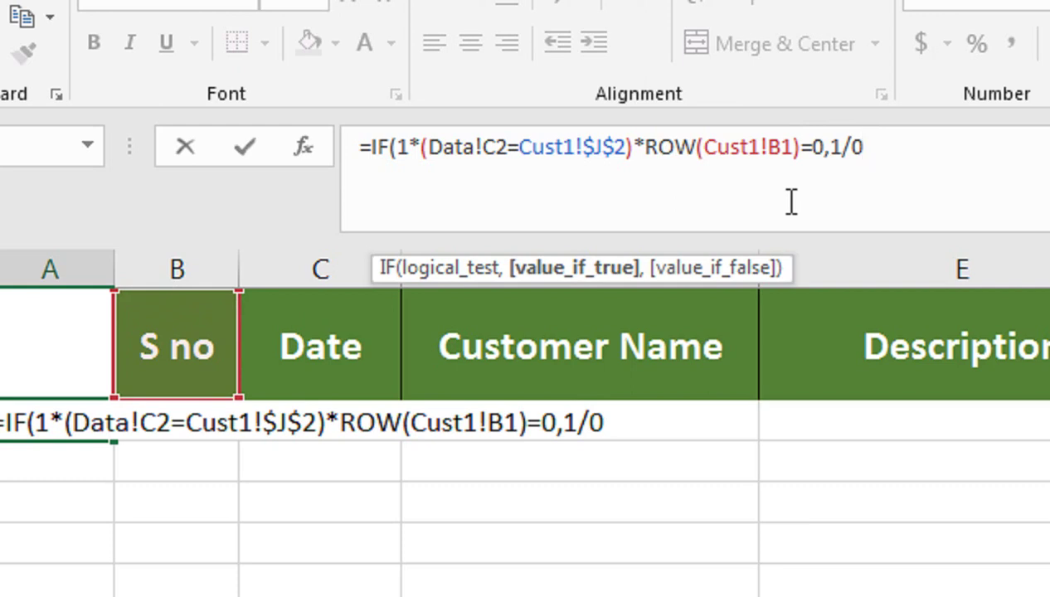
pyautogui.write(',')
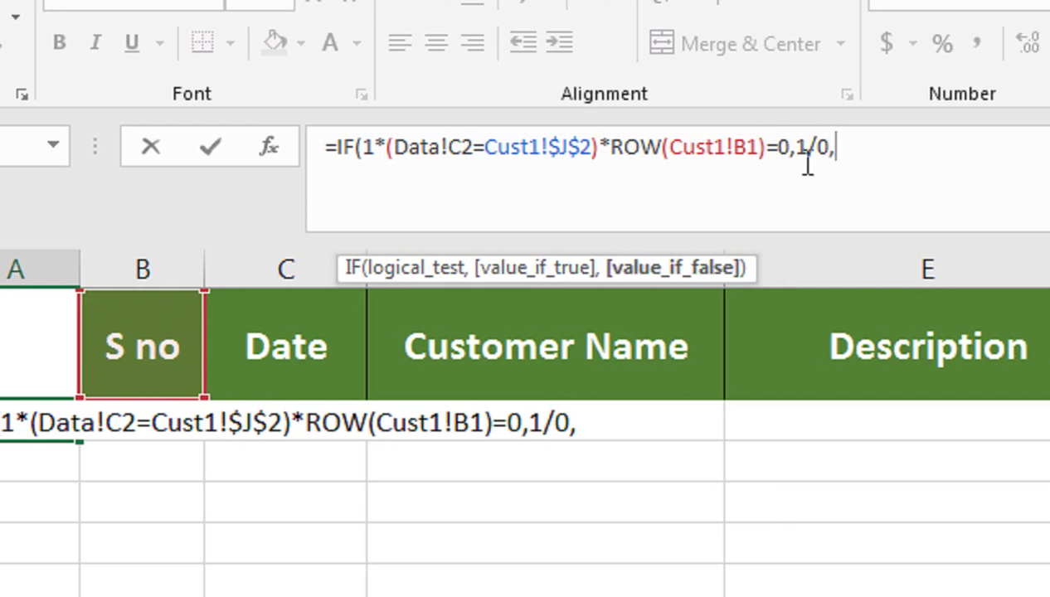
# Reuse 1*(Data!C2=Cust1!$J$2)*ROW(Cust1!B1) from the test as the value if false, then close and enter the A2 formula.
pyautogui.moveTo(861, 146); pyautogui.dragTo(787, 146)
pyautogui.moveTo(717, 155); pyautogui.dragTo(325, 162)
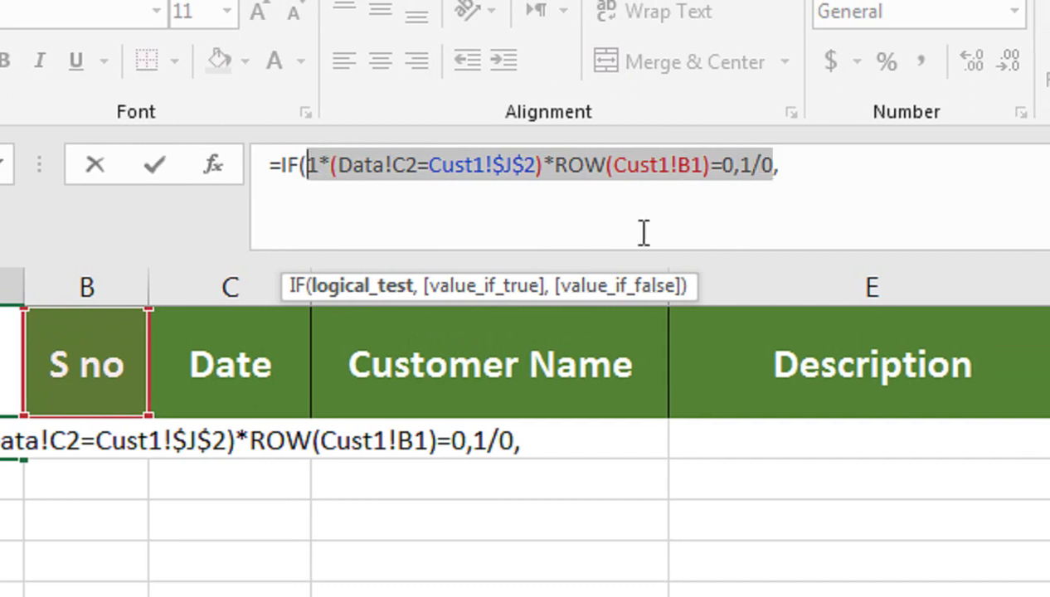
pyautogui.click(780, 178)
pyautogui.hotkey('ctrl', 'v')
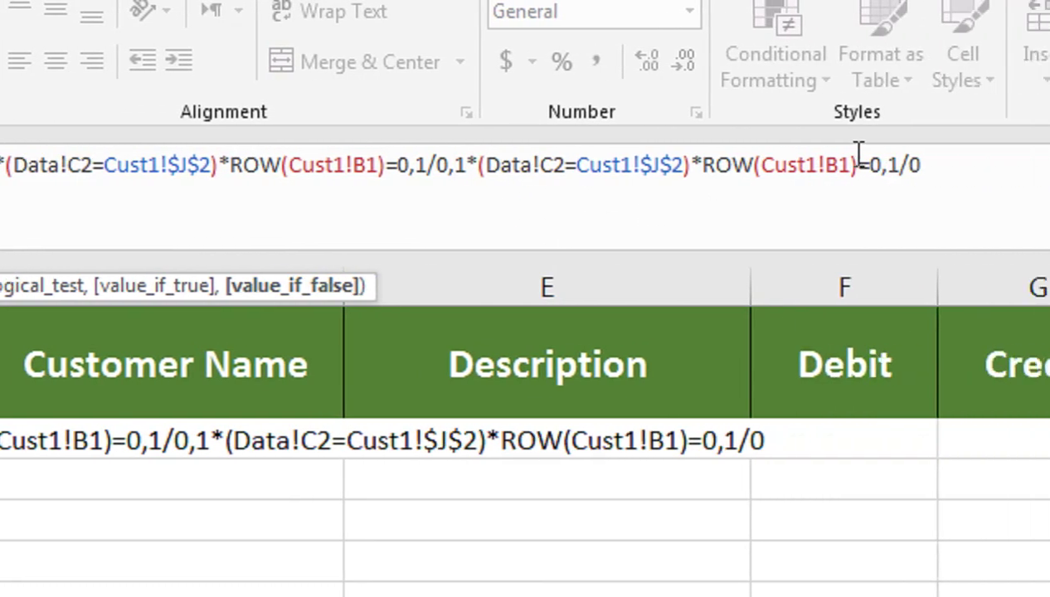
pyautogui.press('BackSpace')
pyautogui.press('BackSpace')
pyautogui.press('BackSpace')
pyautogui.press('BackSpace')
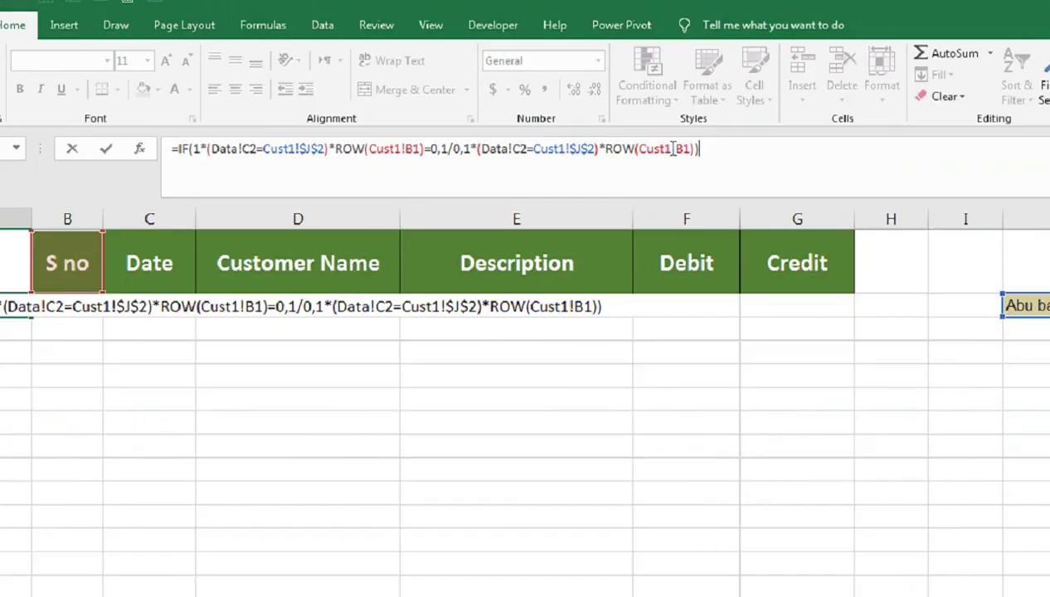
pyautogui.press('Return')
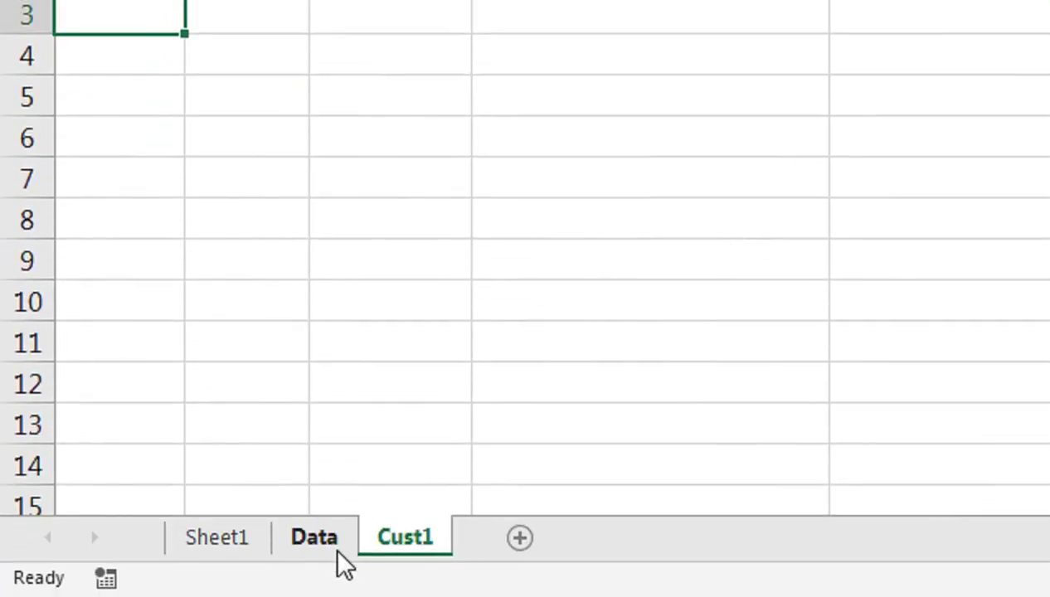
# Fill the A2 formula on the Cust1 sheet down column A to cell A14.
pyautogui.click(156, 566)
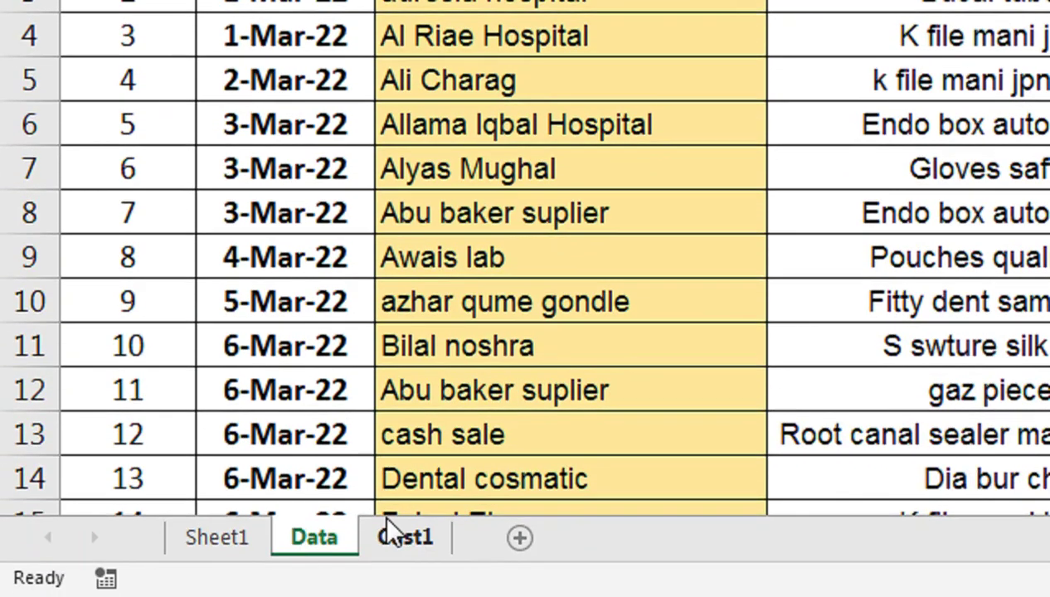
pyautogui.click(396, 535)
pyautogui.click(172, 201)
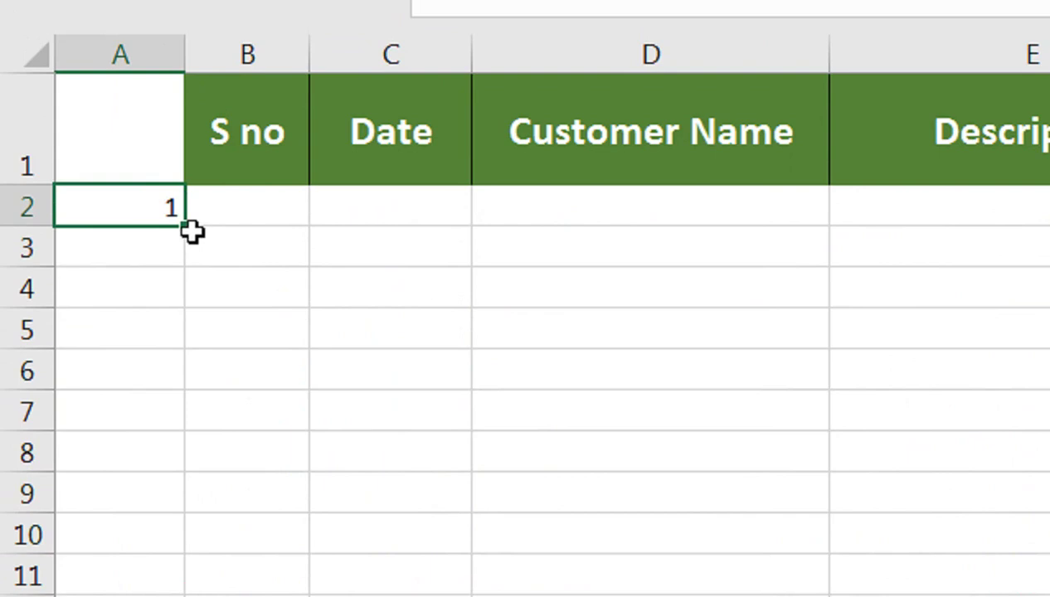
pyautogui.moveTo(190, 232); pyautogui.dragTo(182, 549)
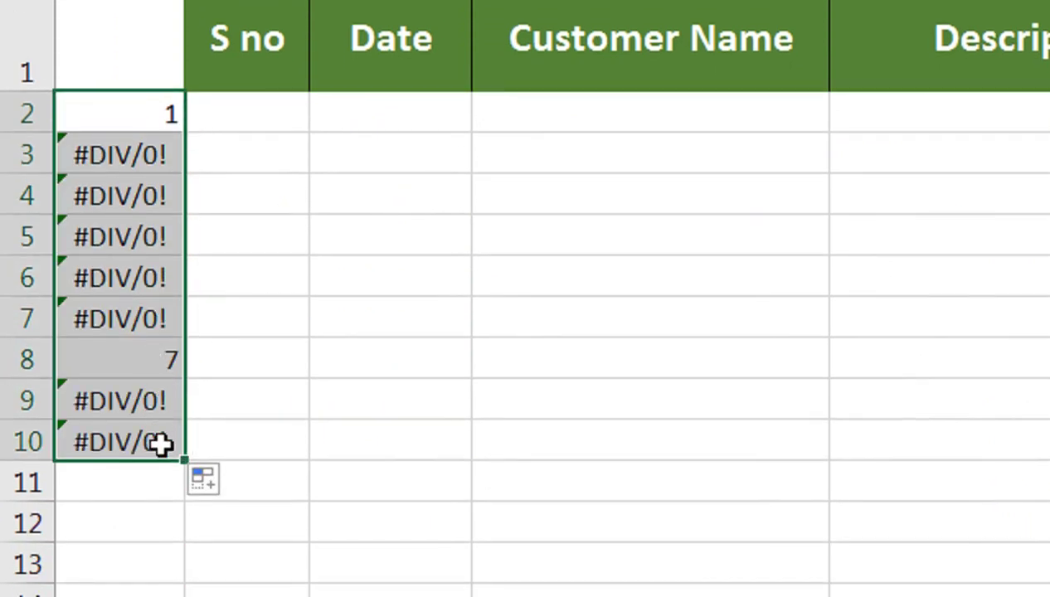
pyautogui.moveTo(187, 451); pyautogui.dragTo(188, 590)
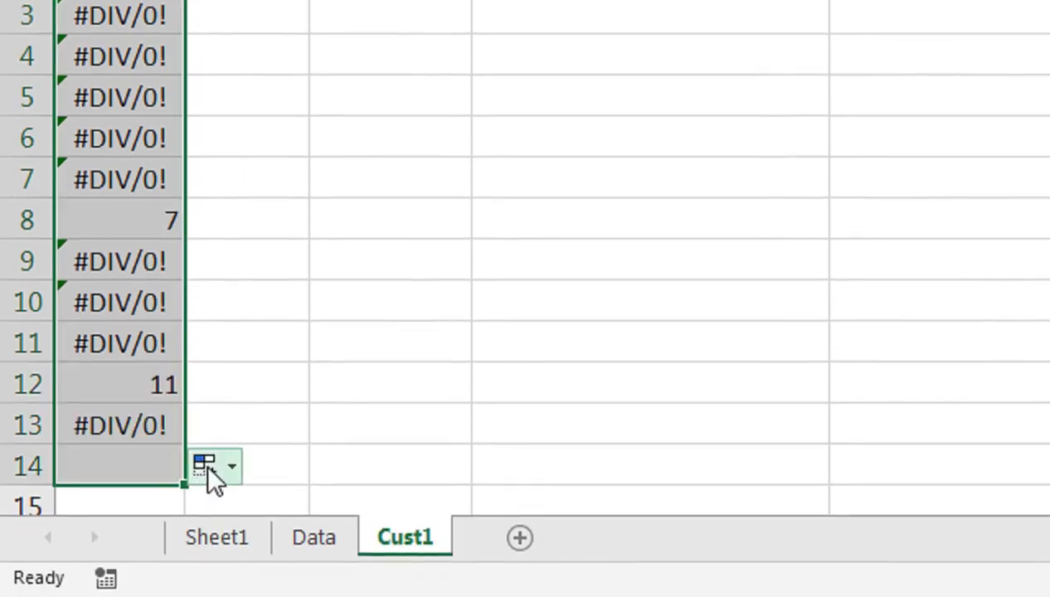
pyautogui.scroll(-1, 167, 239)
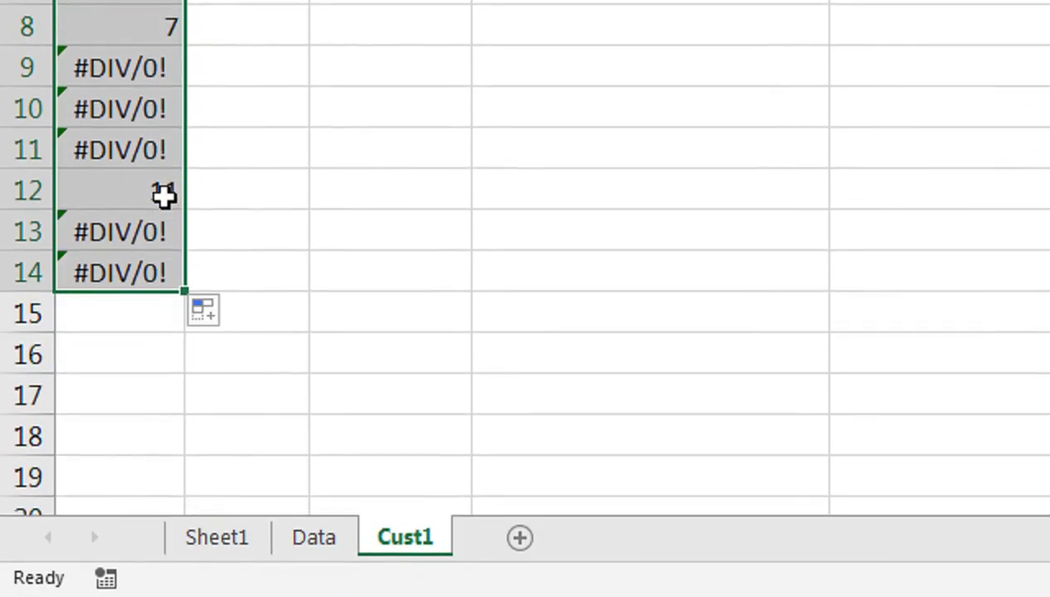
# Compare the formula results in column A of Cust1 with the matching customer's rows on the Data sheet.
pyautogui.click(325, 539)
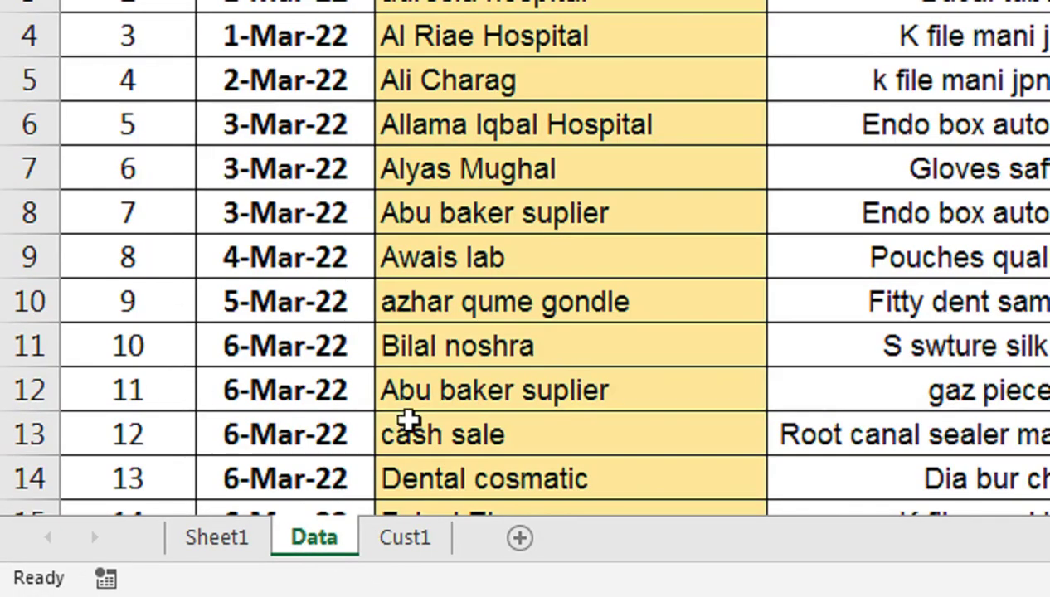
pyautogui.click(405, 537)
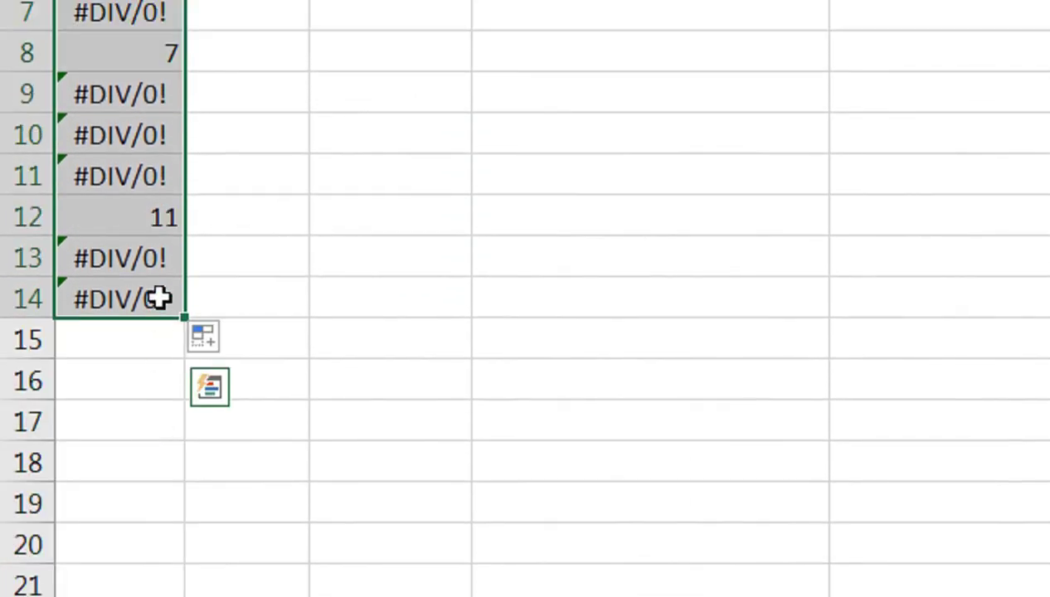
pyautogui.scroll(2, 218, 321)
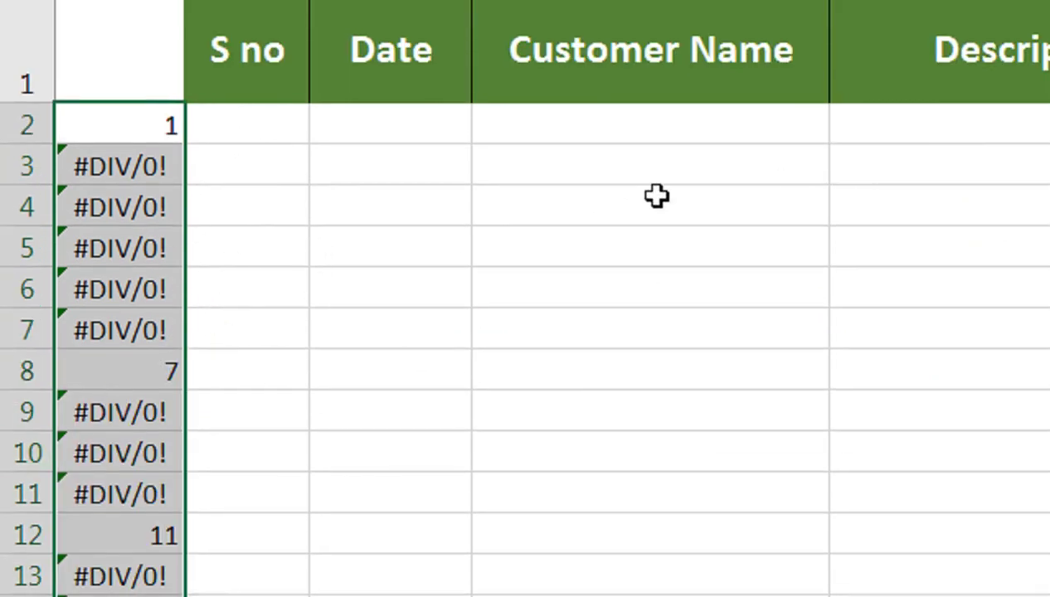
pyautogui.scroll(-3, 147, 294)
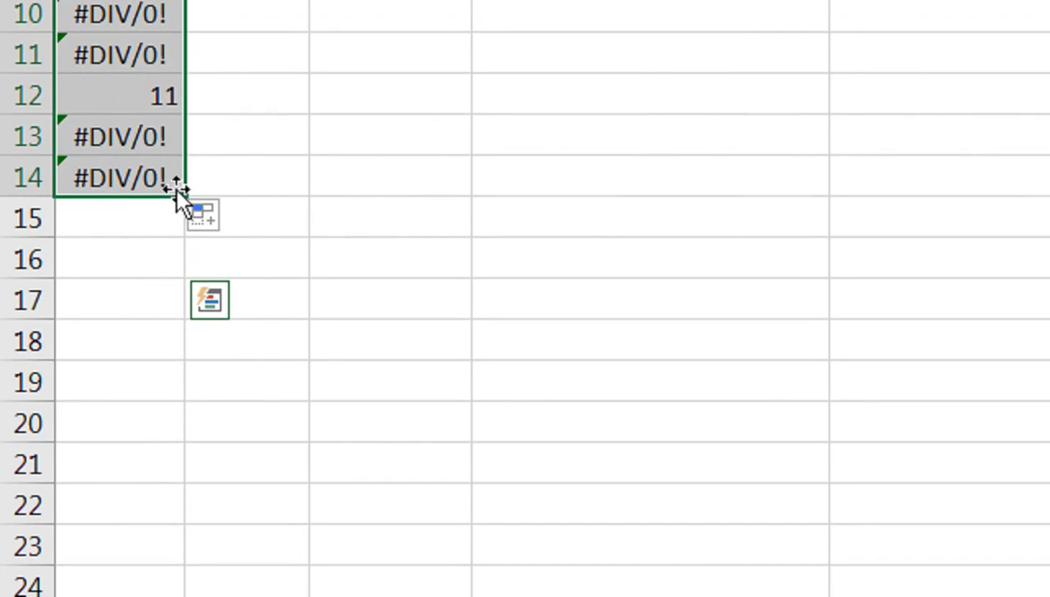
# Extend the column A matching formula on the Cust1 sheet down to row 2061.
pyautogui.moveTo(186, 199); pyautogui.dragTo(238, 459)
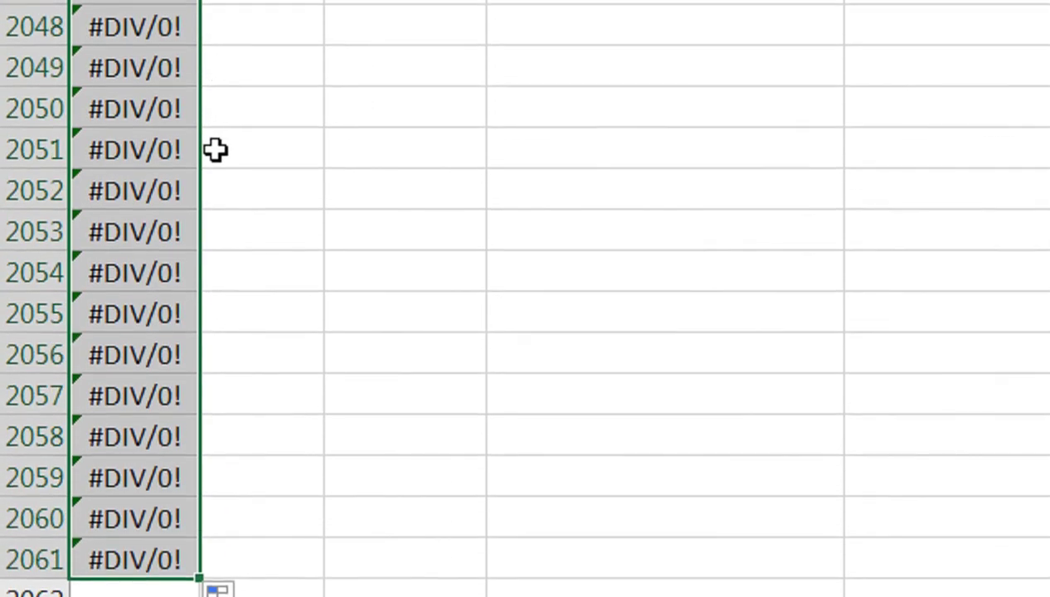
pyautogui.hotkey('ctrl', 'Home')
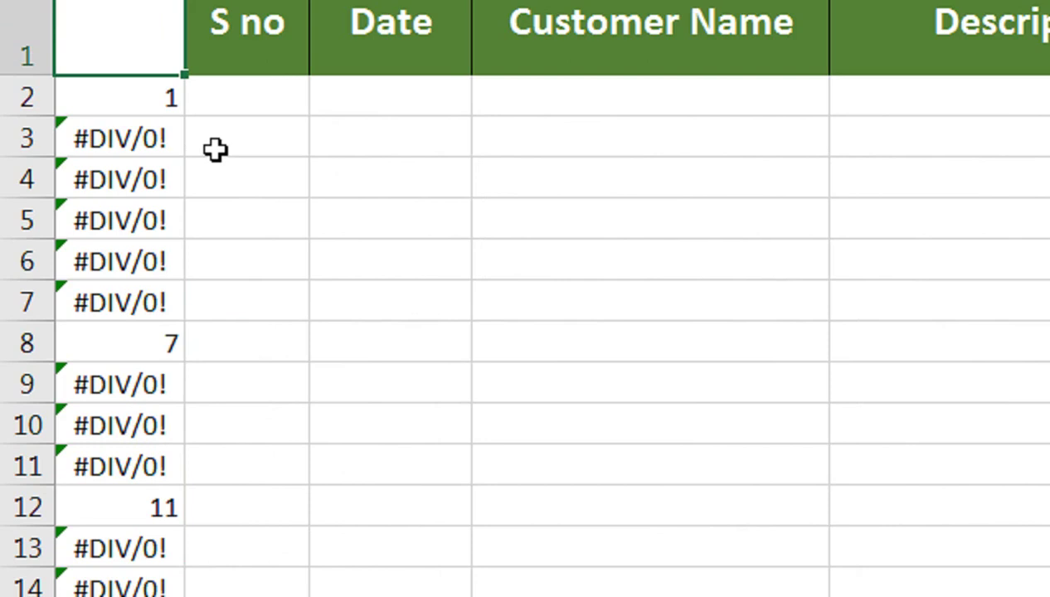
pyautogui.click(222, 99)
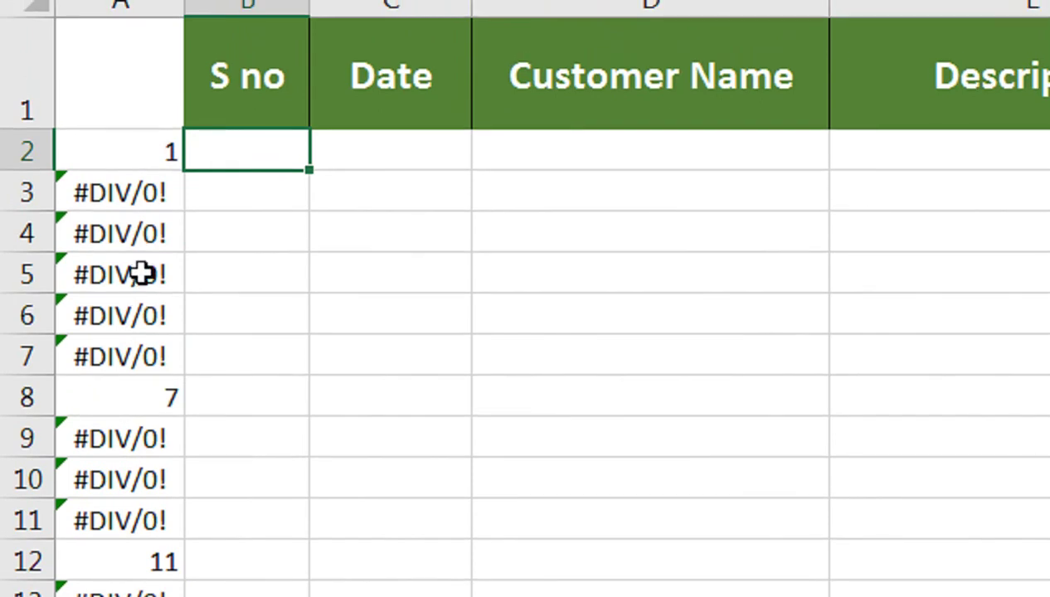
# Label cell A1 of the Cust1 sheet as helper.
pyautogui.click(141, 88)
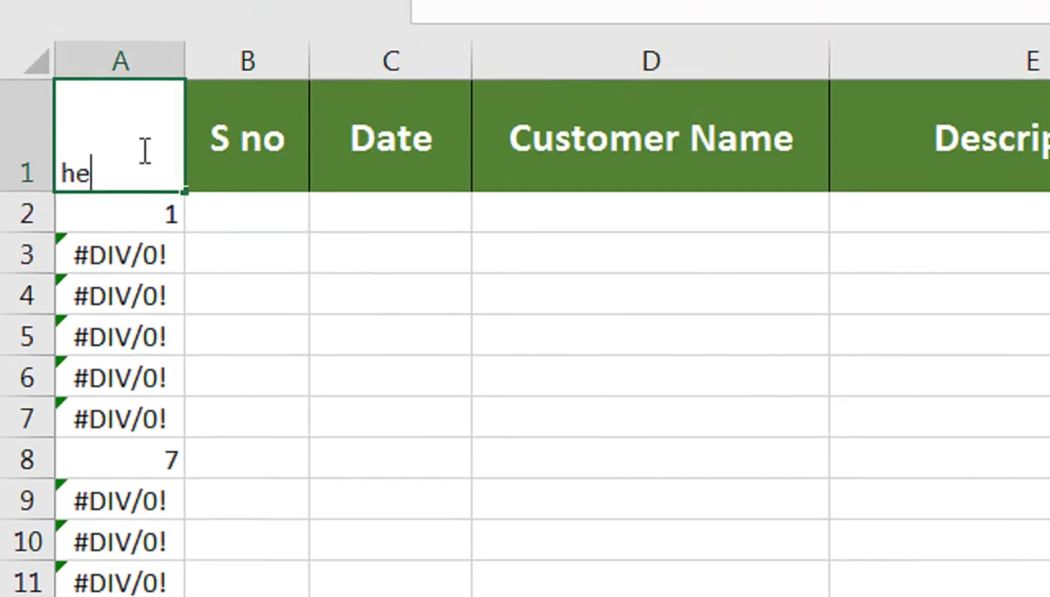
pyautogui.press('Up')
pyautogui.press('Right')
pyautogui.press('Down')
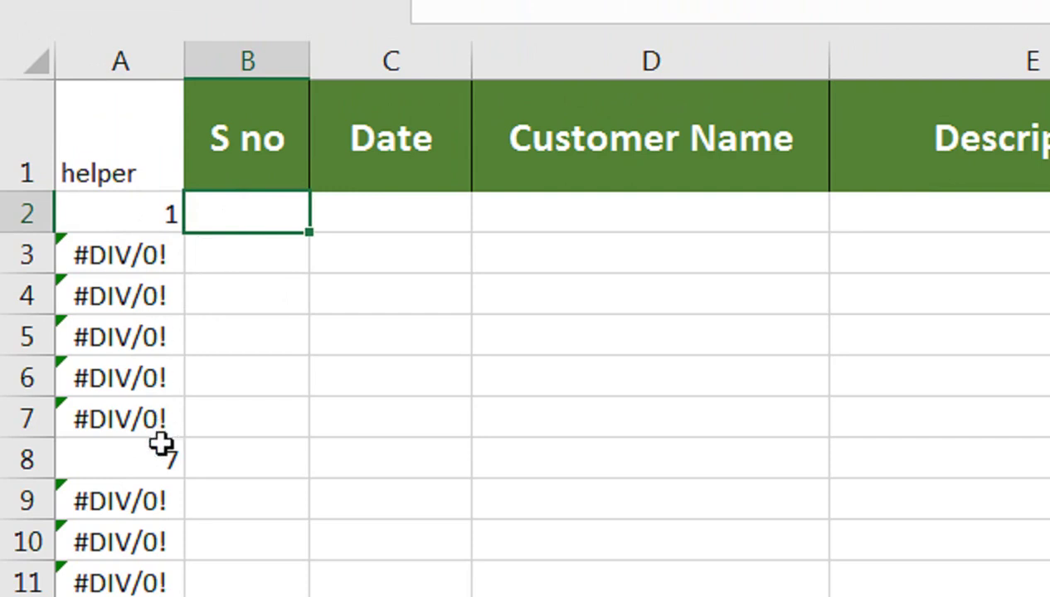
# Compare the row numbers in the helper column with the serial numbers of the customer's entries on the Data sheet.
pyautogui.scroll(-1, 158, 456)
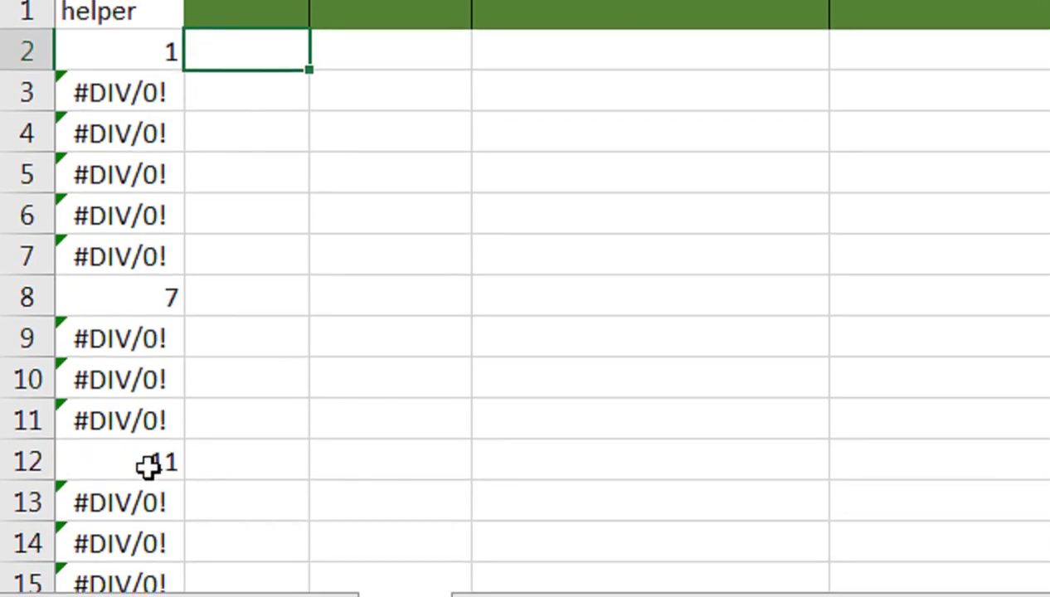
pyautogui.scroll(2, 129, 63)
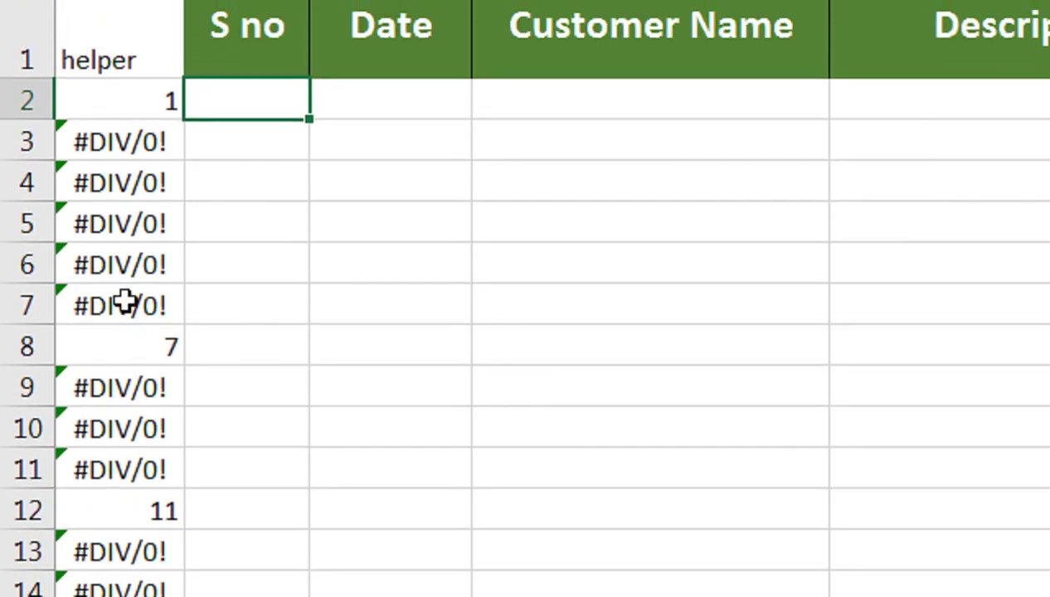
pyautogui.scroll(-1, 207, 389)
pyautogui.scroll(1, 223, 409)
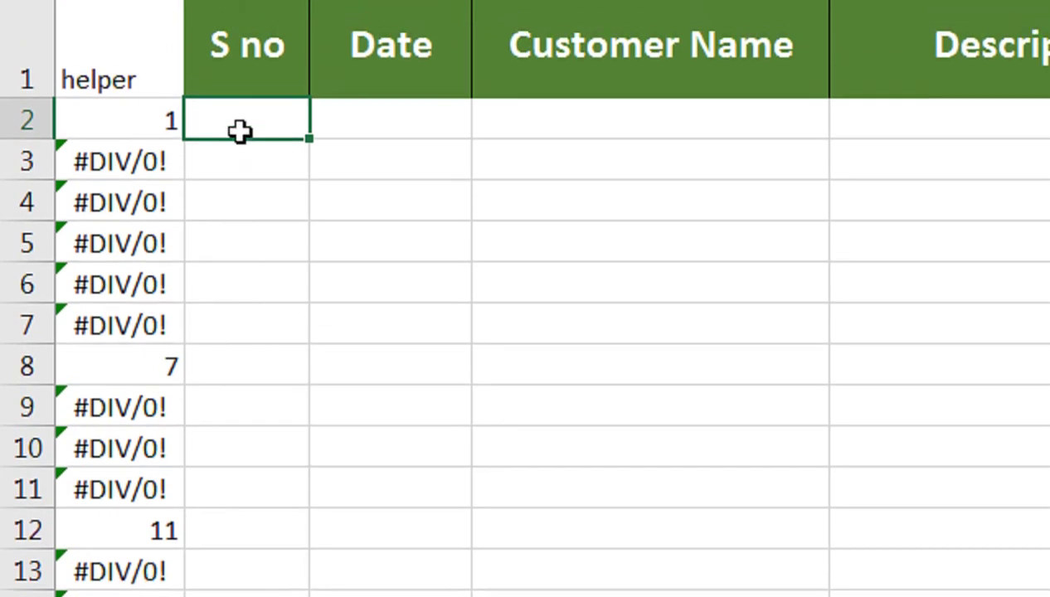
pyautogui.scroll(1, 250, 158)
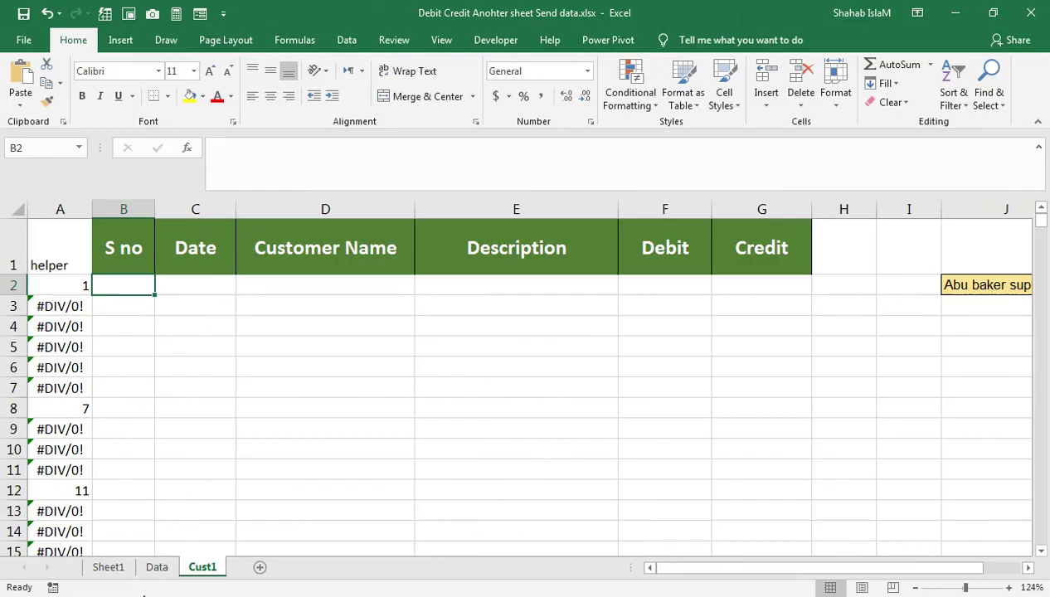
pyautogui.click(154, 568)
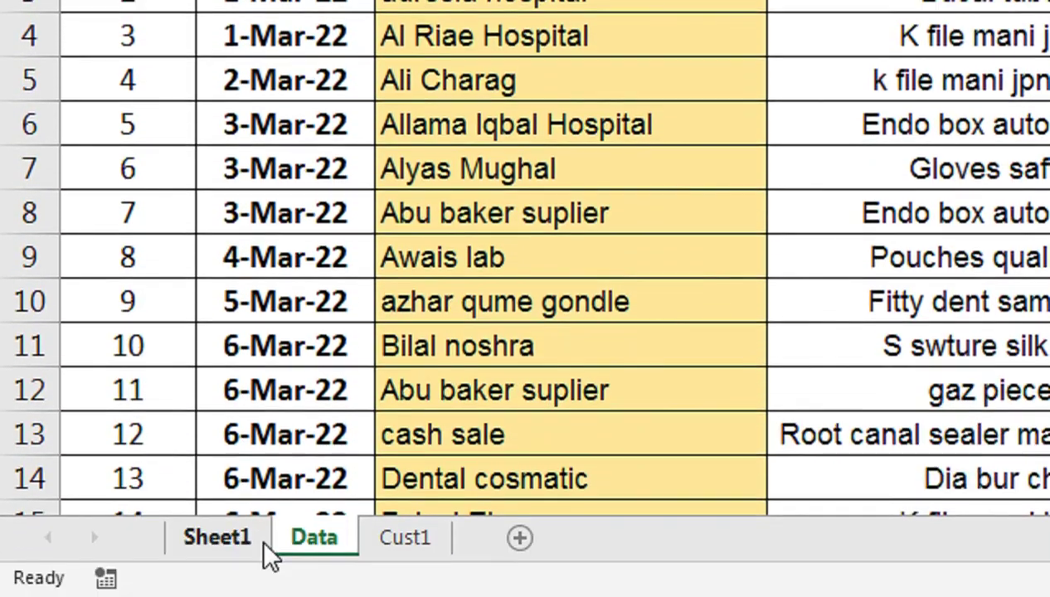
pyautogui.click(403, 541)
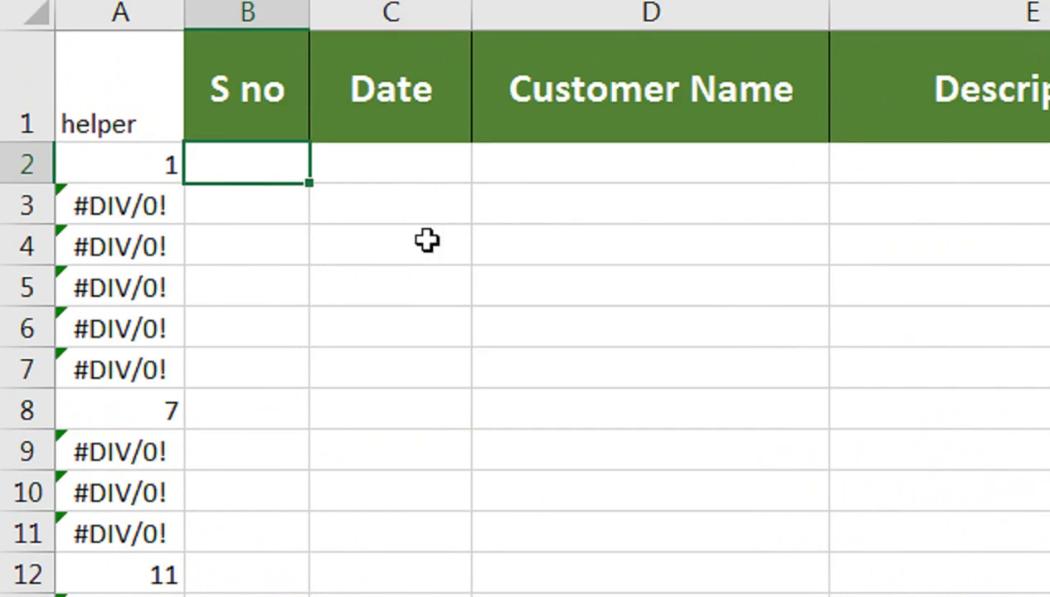
# Begin a formula in B2 of Cust1 under S no with AGGREGATE nested inside IFERROR.
pyautogui.write('=if(a')
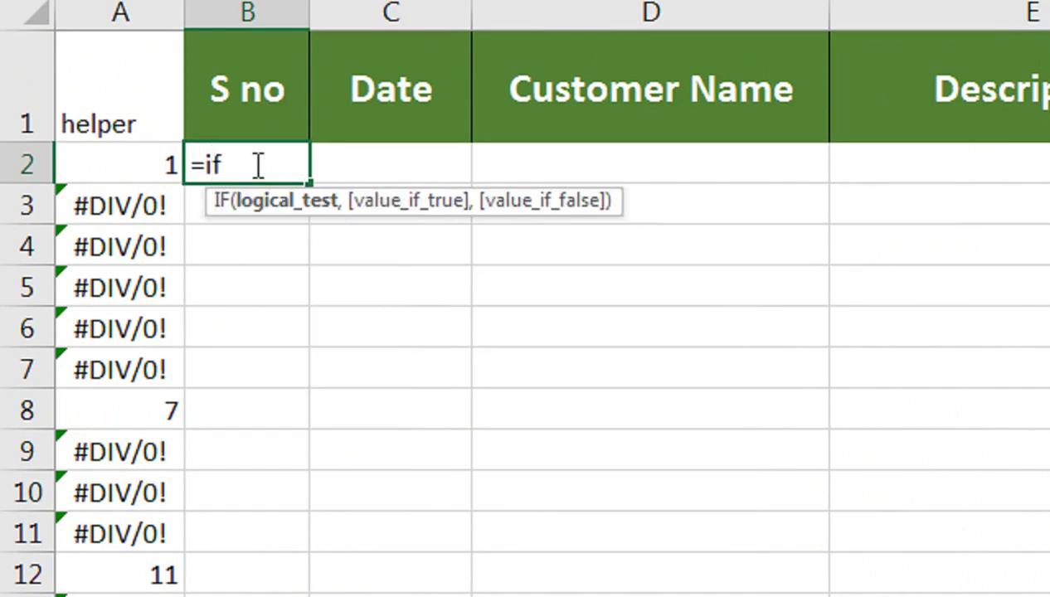
pyautogui.press('BackSpace')
pyautogui.press('BackSpace')
pyautogui.press('Down')
pyautogui.press('Tab')
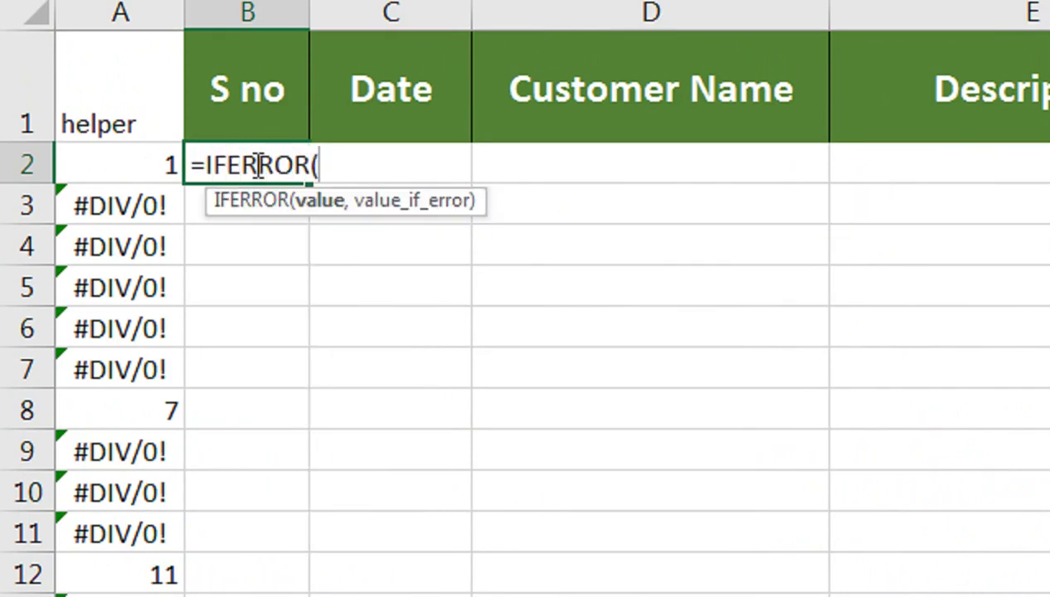
pyautogui.write('ag')
pyautogui.press('Tab')
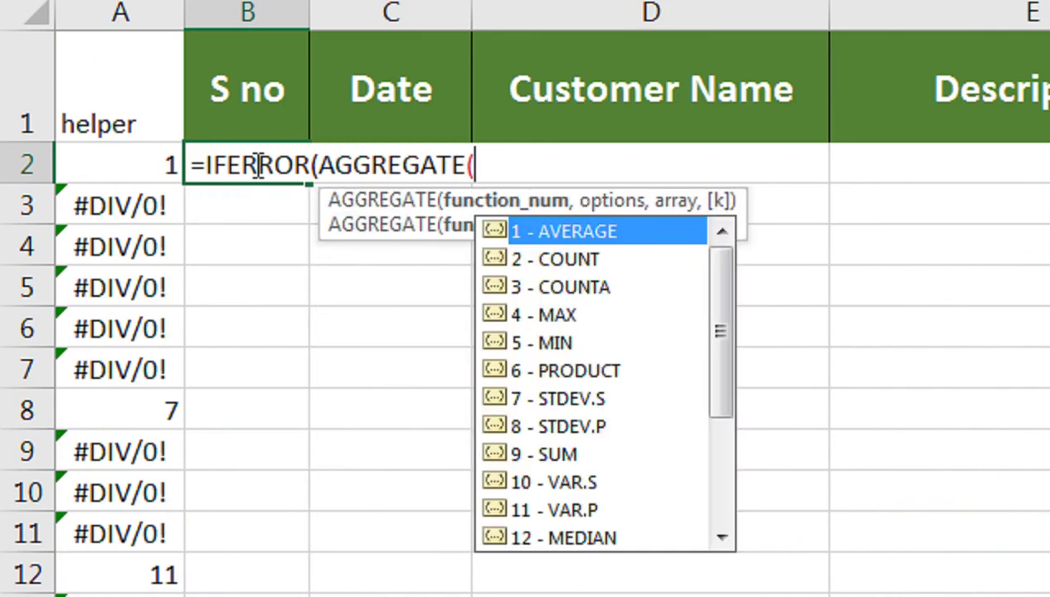
# Choose 15 - SMALL as the function number of AGGREGATE in B2.
pyautogui.press('Down')
pyautogui.press('Down')
pyautogui.press('Down')
pyautogui.press('Down')
pyautogui.press('Down')
pyautogui.press('Down')
pyautogui.press('Down')
pyautogui.press('Down')
pyautogui.press('Down')
pyautogui.press('Down')
pyautogui.press('Down')
pyautogui.press('Down')
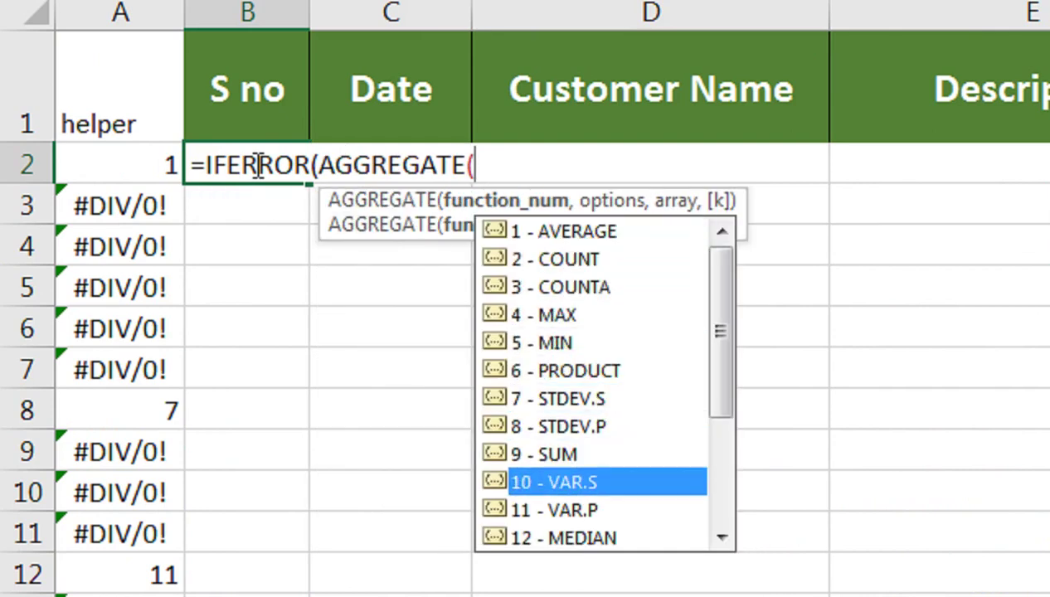
pyautogui.press('Down')
pyautogui.press('Down')
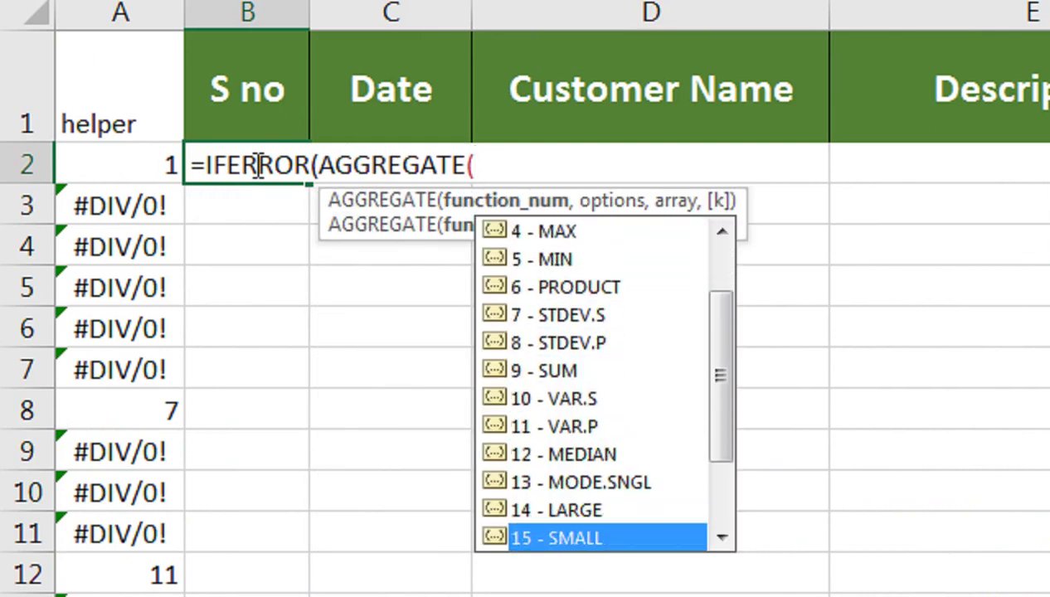
pyautogui.press('Tab')
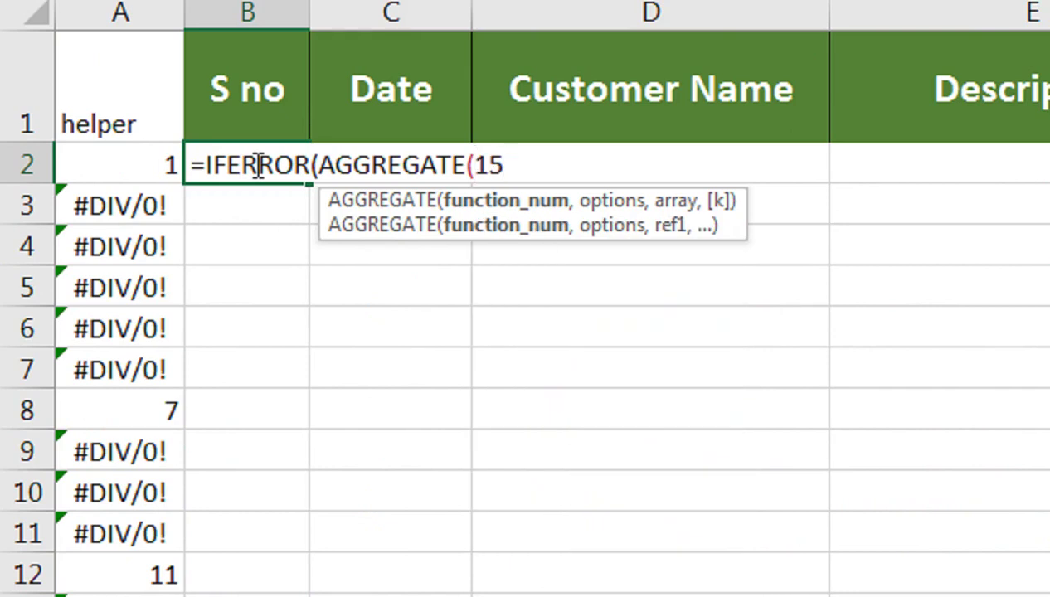
# Set the AGGREGATE options argument to 6 - Ignore error values.
pyautogui.write(',')
pyautogui.press('Down')
pyautogui.press('Down')
pyautogui.press('Down')
pyautogui.press('Down')
pyautogui.press('Down')
pyautogui.press('Down')
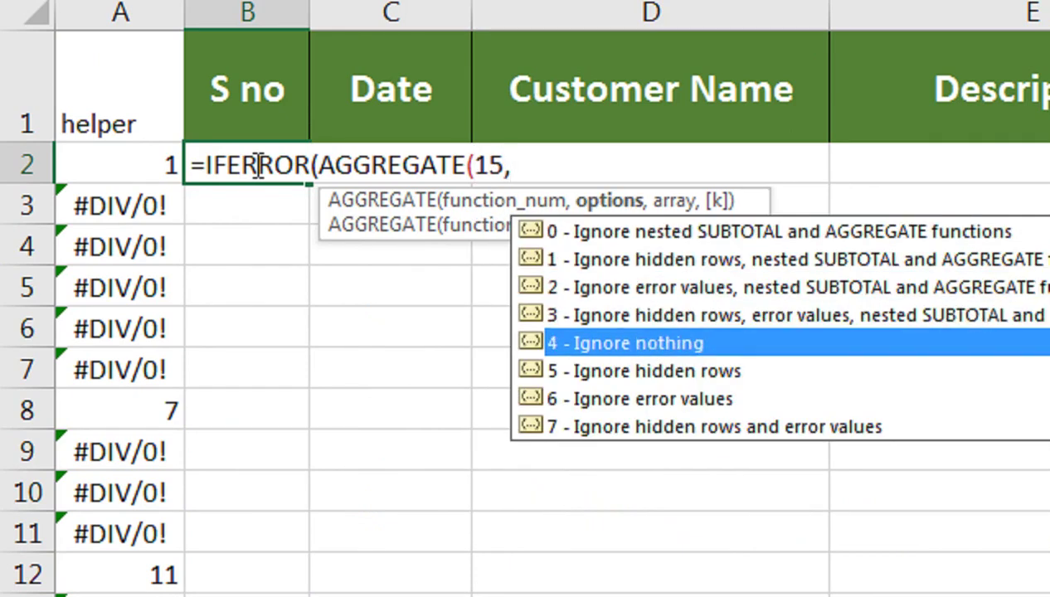
pyautogui.press('Tab')
pyautogui.write(',')
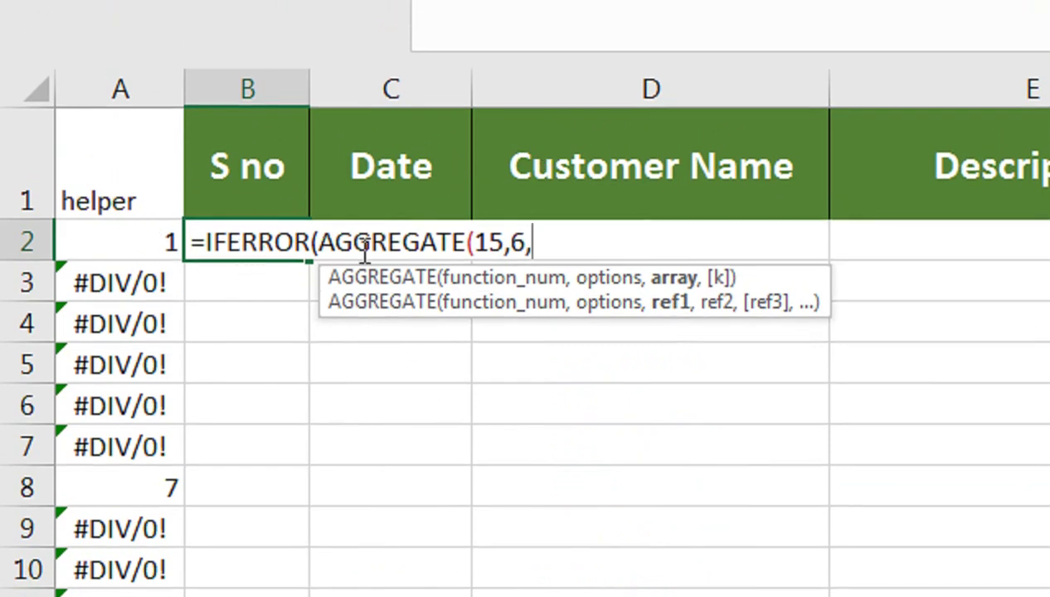
# Give AGGREGATE the helper range A2:A2061 as its array, locked as the absolute reference $A$2:$A$2061.
pyautogui.moveTo(157, 241); pyautogui.dragTo(165, 531)
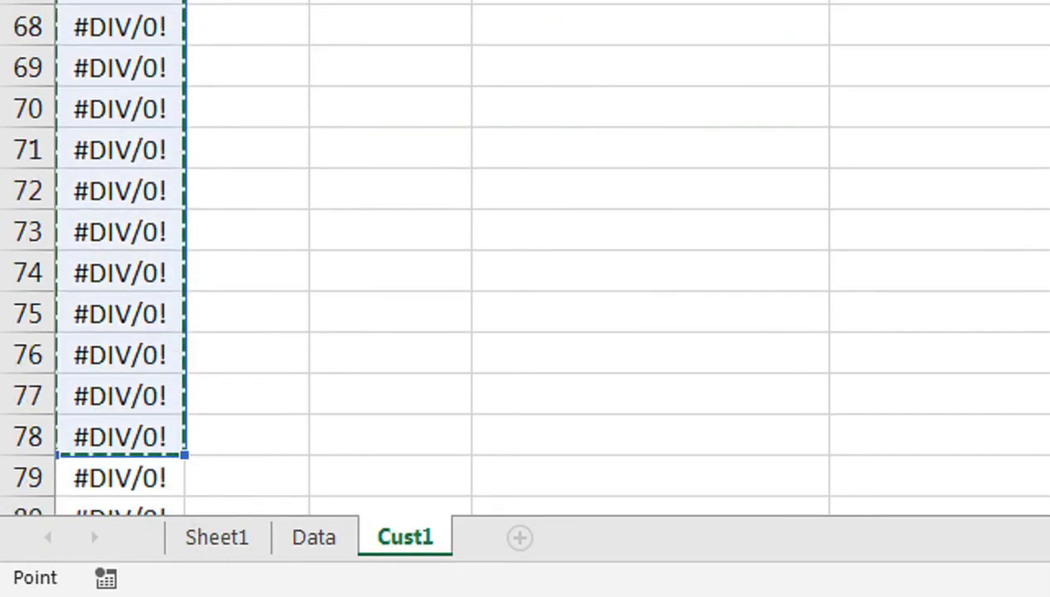
pyautogui.hotkey('ctrl', 'shift', 'Down')
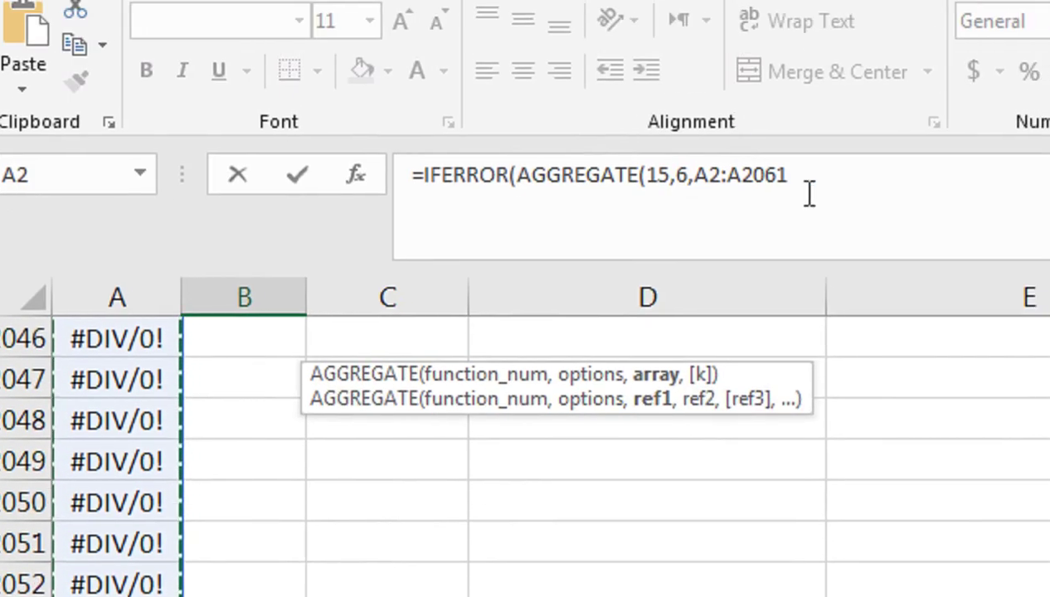
pyautogui.press('F4')
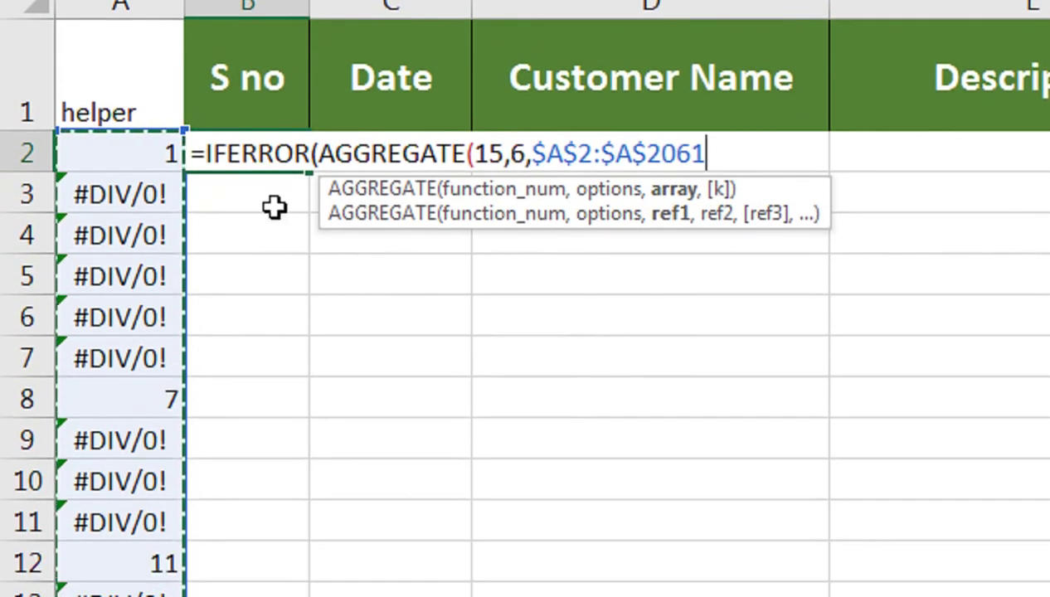
pyautogui.write(',')
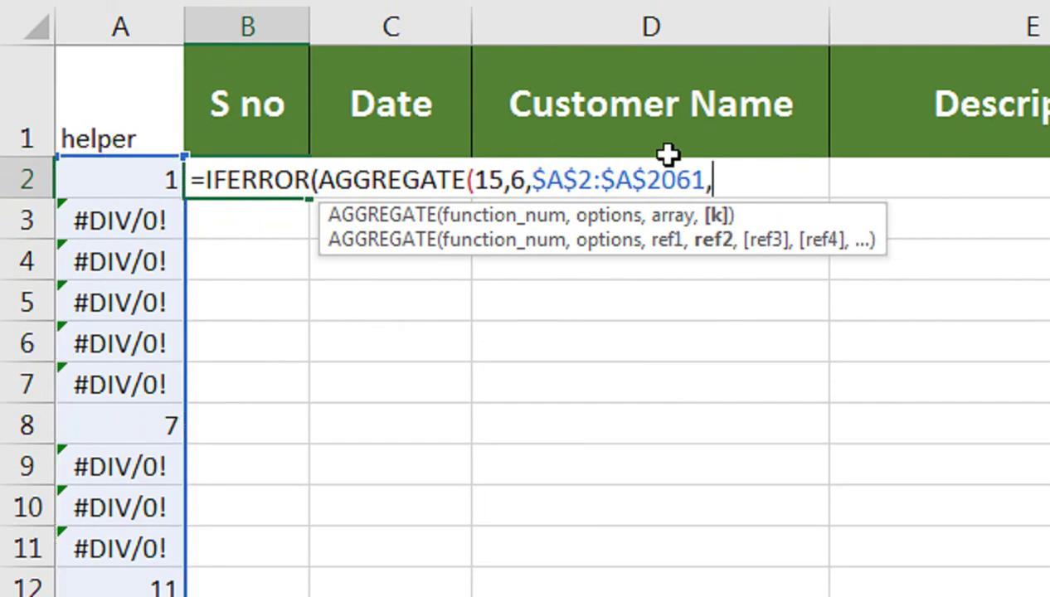
# Use ROW(A1) as the k argument, return "" on error, and enter the completed B2 formula.
pyautogui.write('row')
pyautogui.press('Tab')
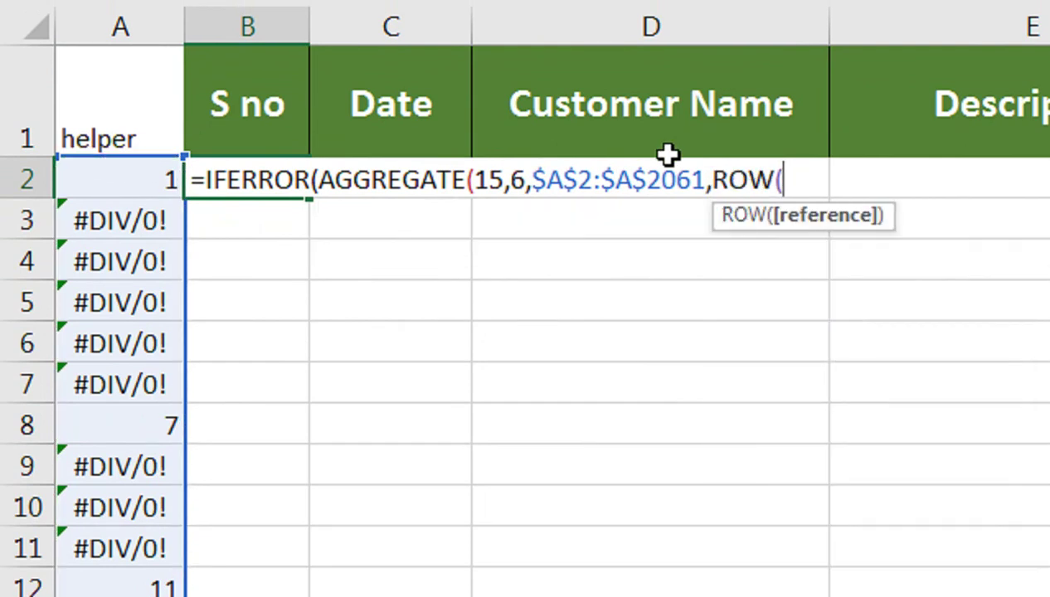
pyautogui.click(157, 112)
pyautogui.write(')')
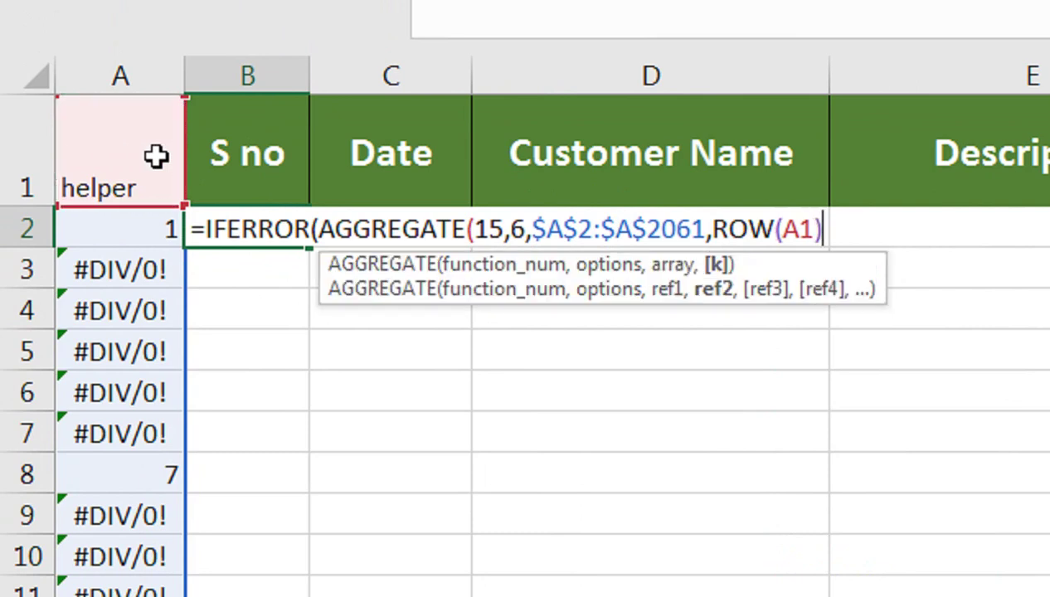
pyautogui.write('),')
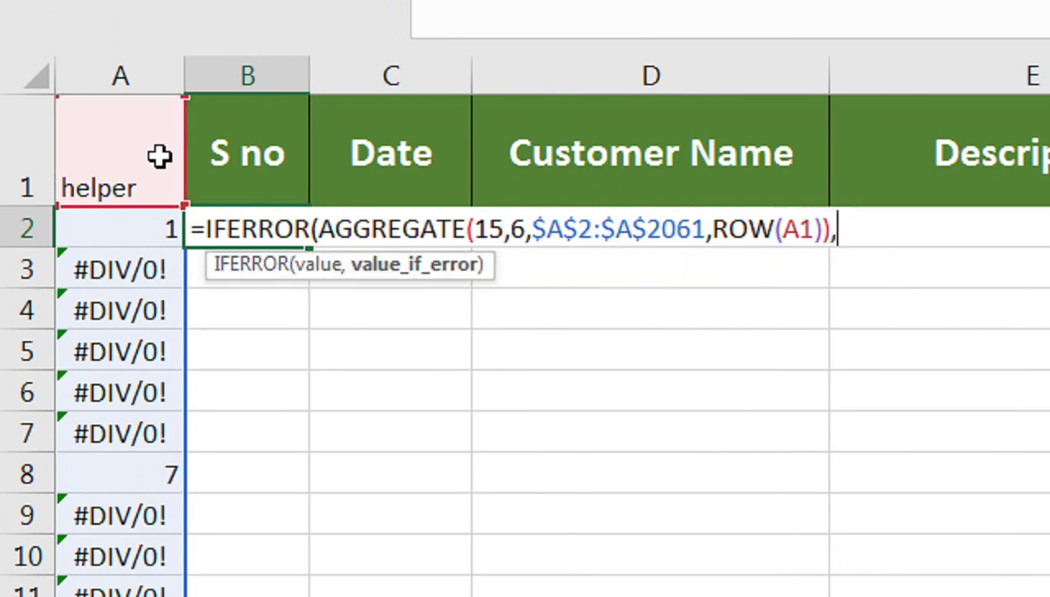
pyautogui.write('"")')
pyautogui.press('Return')
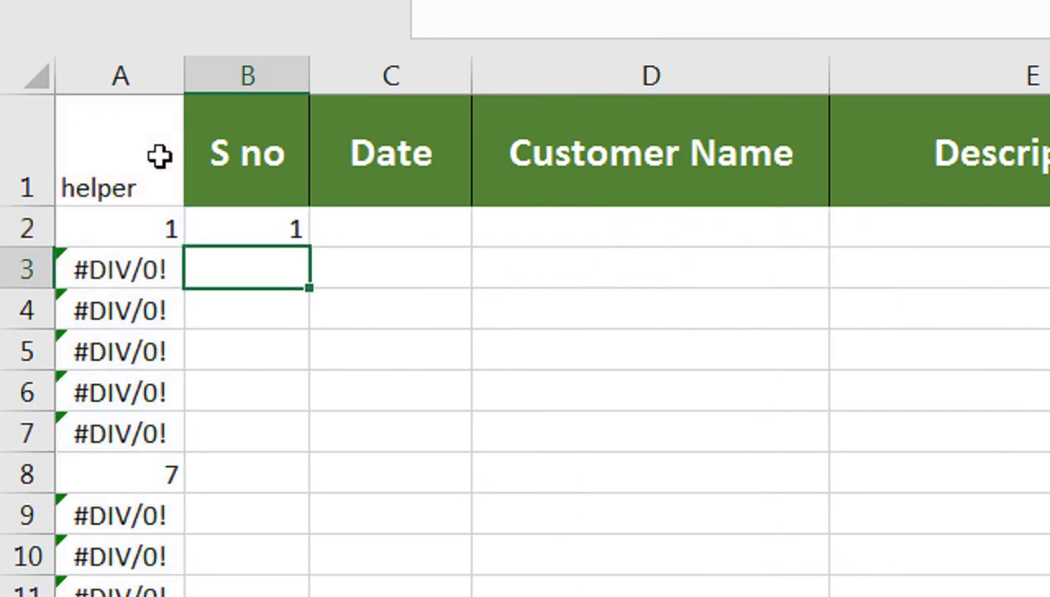
# Fill the B2 formula down the S no column to at least row 70.
pyautogui.click(234, 230)
pyautogui.moveTo(313, 247); pyautogui.dragTo(334, 596)
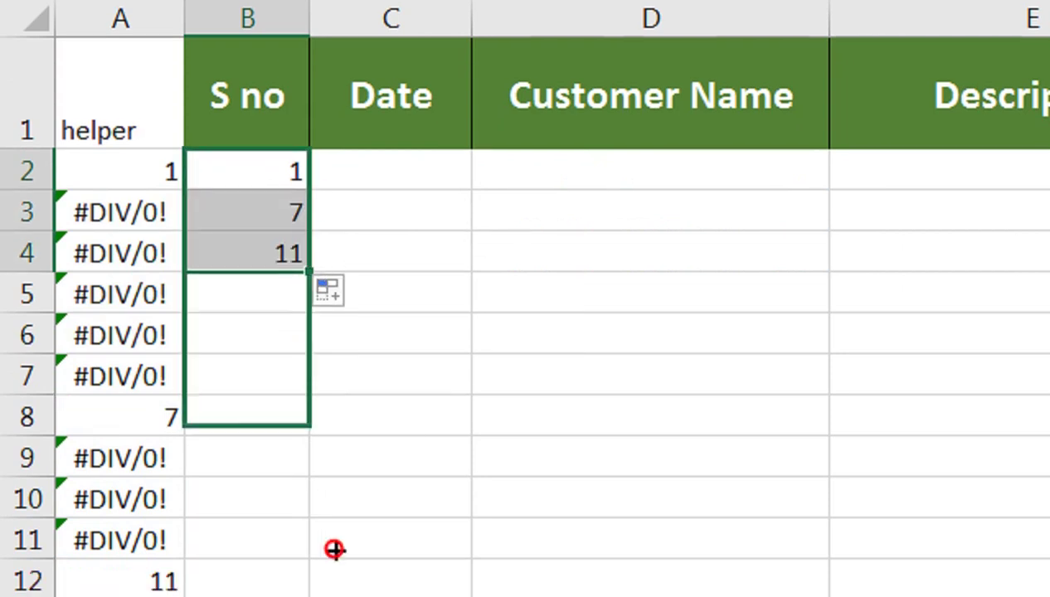
pyautogui.moveTo(334, 549); pyautogui.dragTo(349, 596)
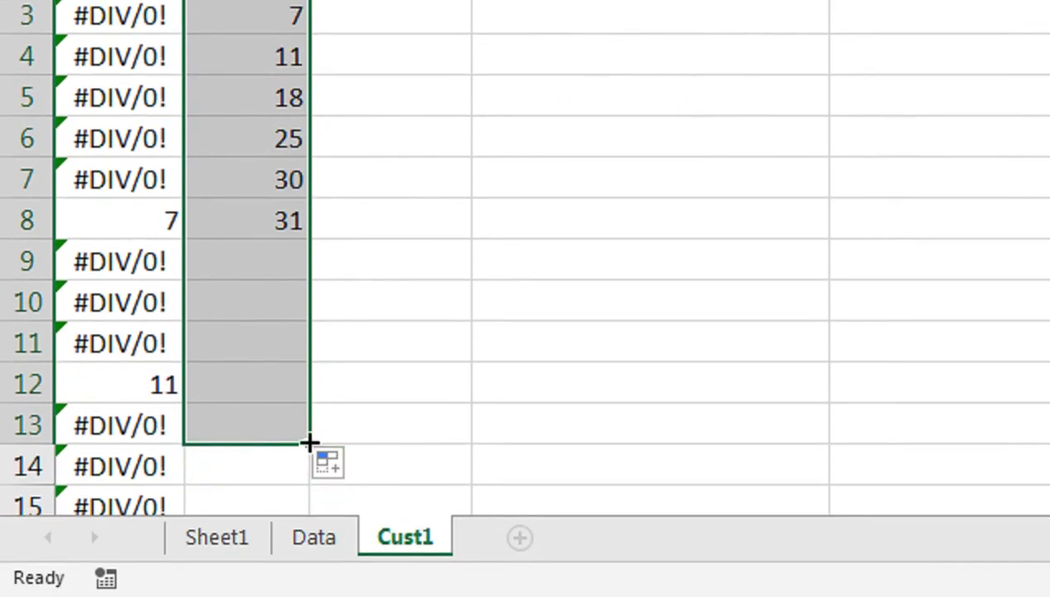
pyautogui.moveTo(309, 567)
pyautogui.mouseDown()
pyautogui.moveTo(311, 596)
pyautogui.moveTo(307, 583)
pyautogui.mouseUp()
pyautogui.scroll(4, 298, 225)
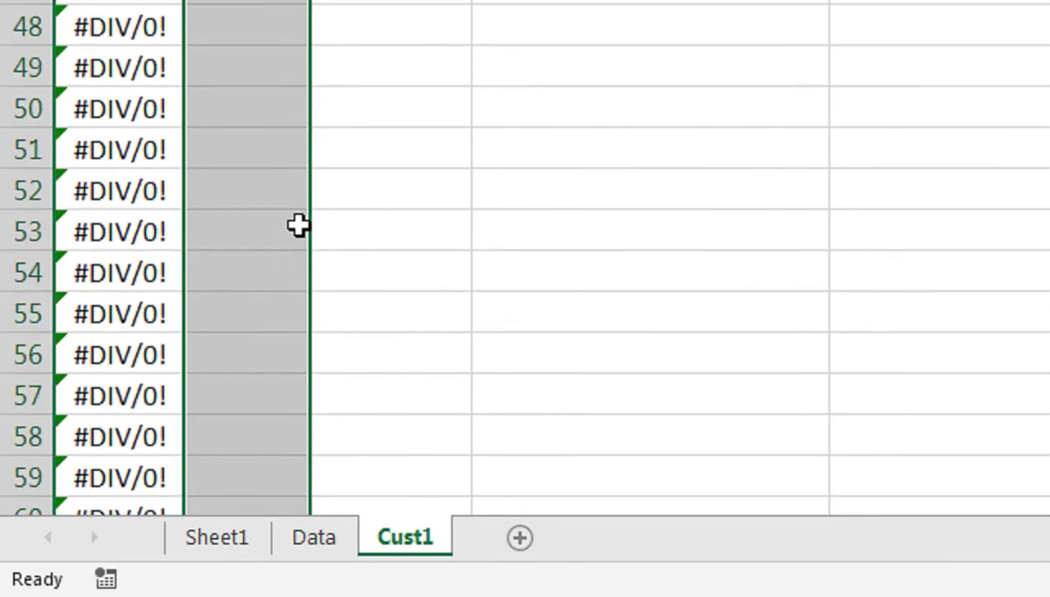
# Check the copied formula in cell B70 of the S no column.
pyautogui.scroll(-6, 299, 225)
pyautogui.click(305, 220)
pyautogui.click(305, 193)
pyautogui.doubleClick(308, 209)
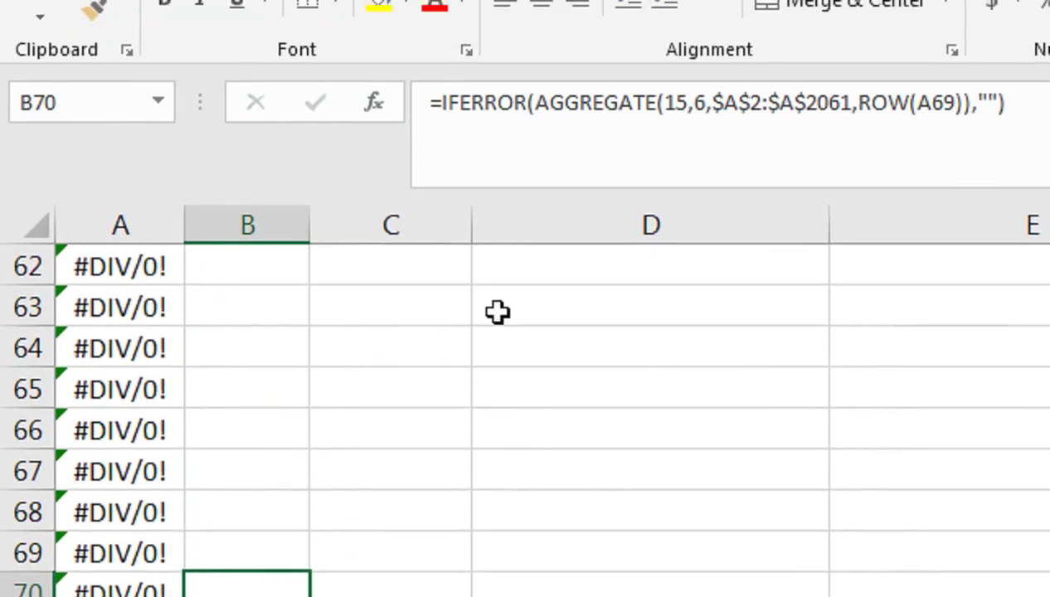
pyautogui.scroll(20, 483, 402)
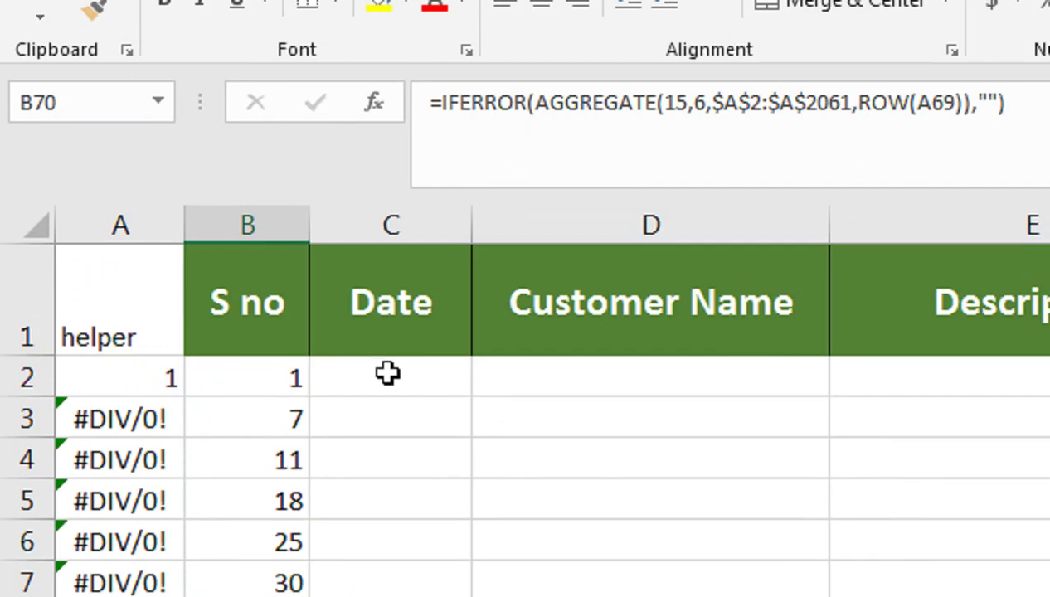
# Hide helper column A on the Cust1 sheet.
pyautogui.click(103, 246)
pyautogui.rightClick(106, 246)
pyautogui.press('Escape')
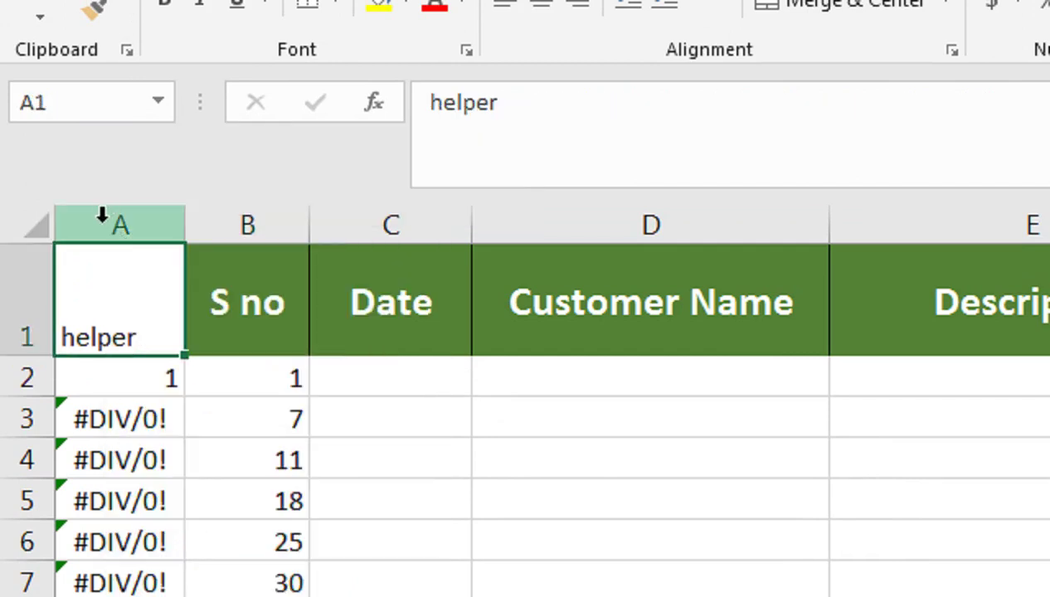
pyautogui.rightClick(103, 215)
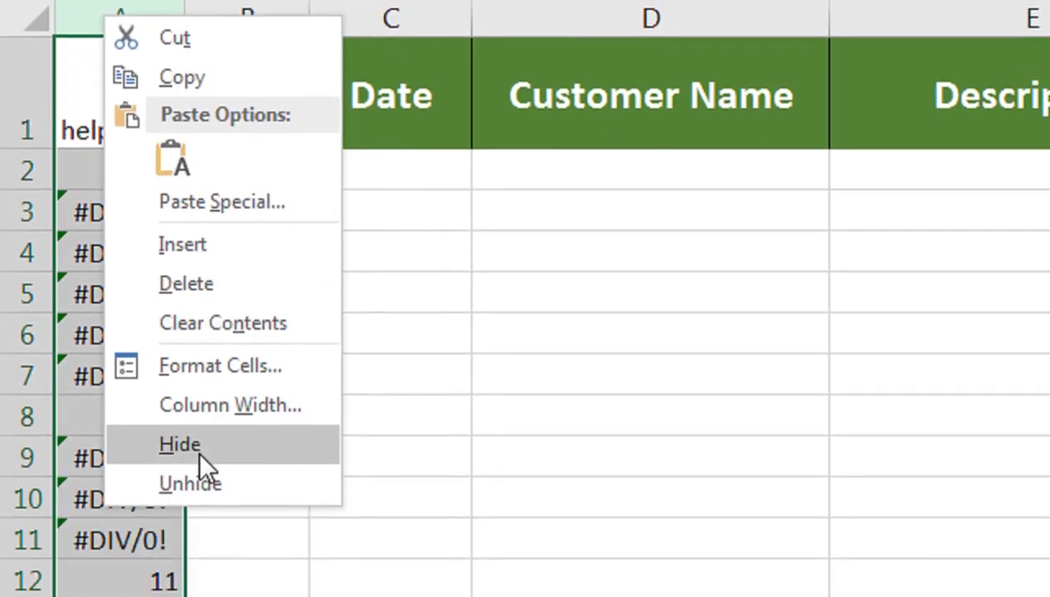
pyautogui.click(196, 443)
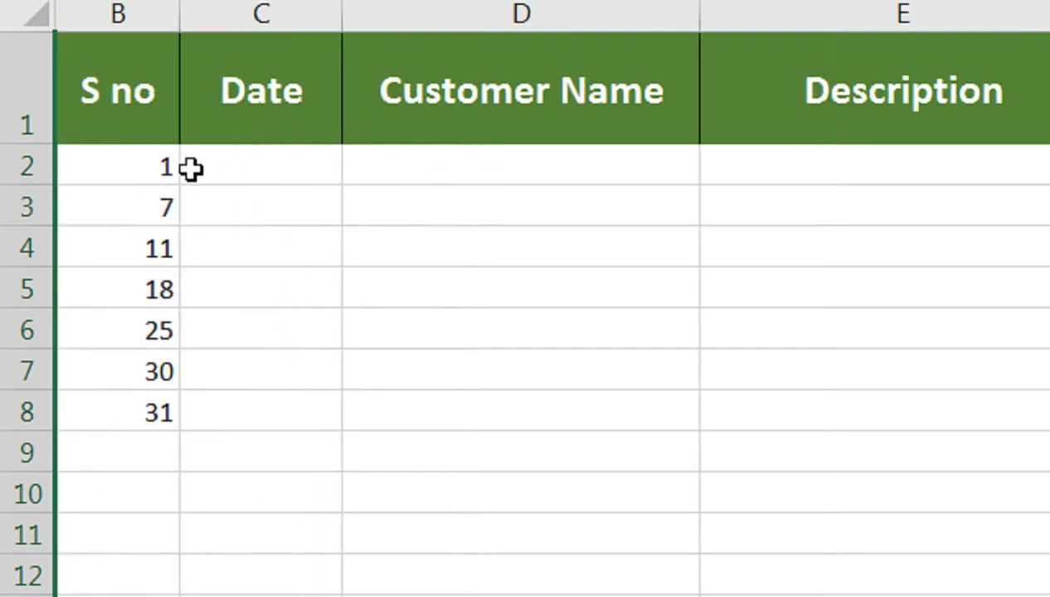
# Start a VLOOKUP formula wrapped in IFERROR in cell C2 of the Date column.
pyautogui.click(256, 168)
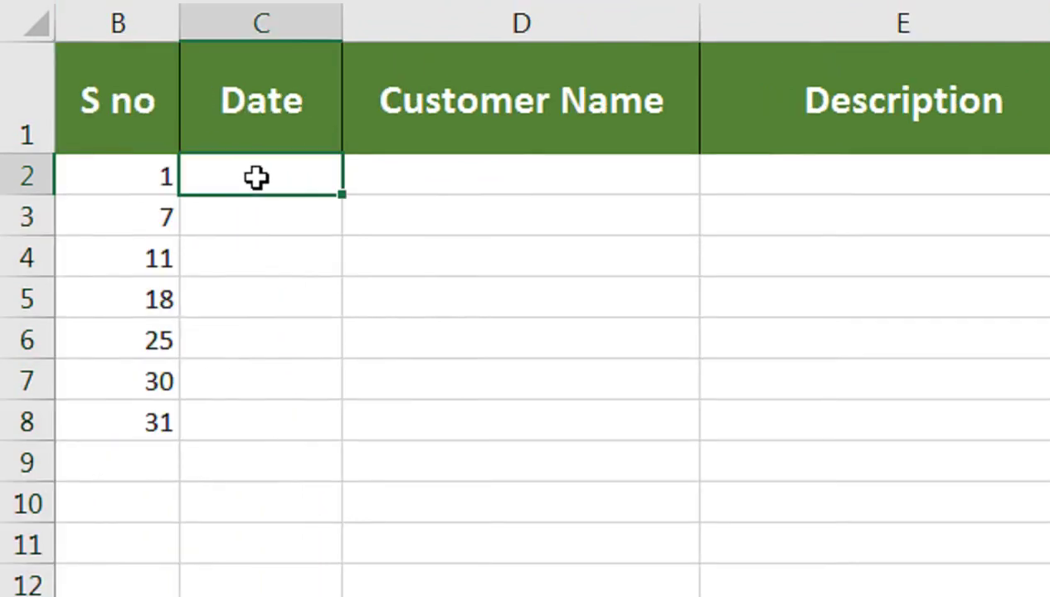
pyautogui.write('=vlo')
pyautogui.press('Tab')
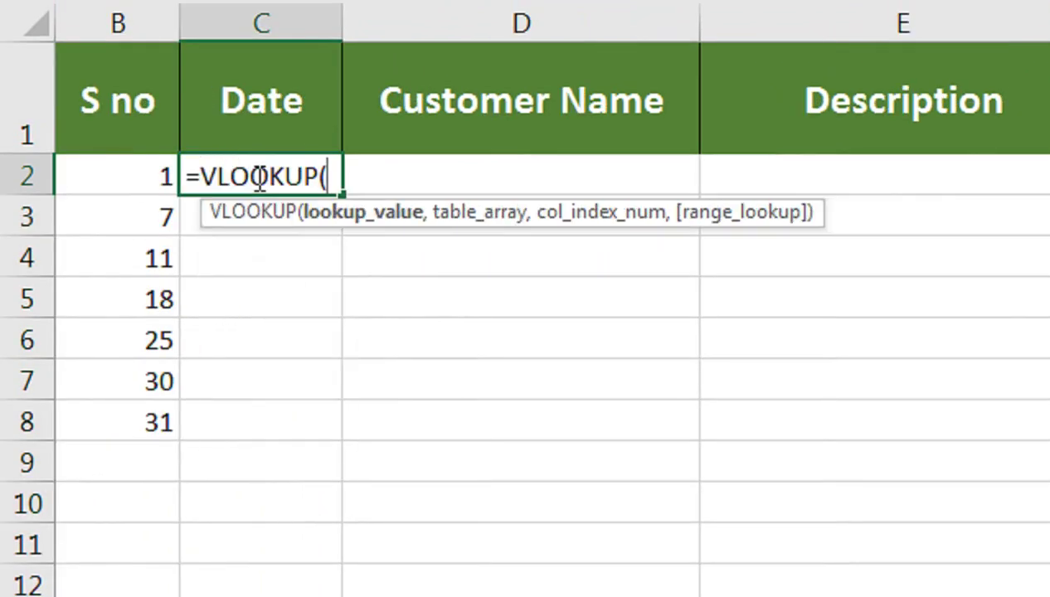
pyautogui.click(196, 176)
pyautogui.write('ife')
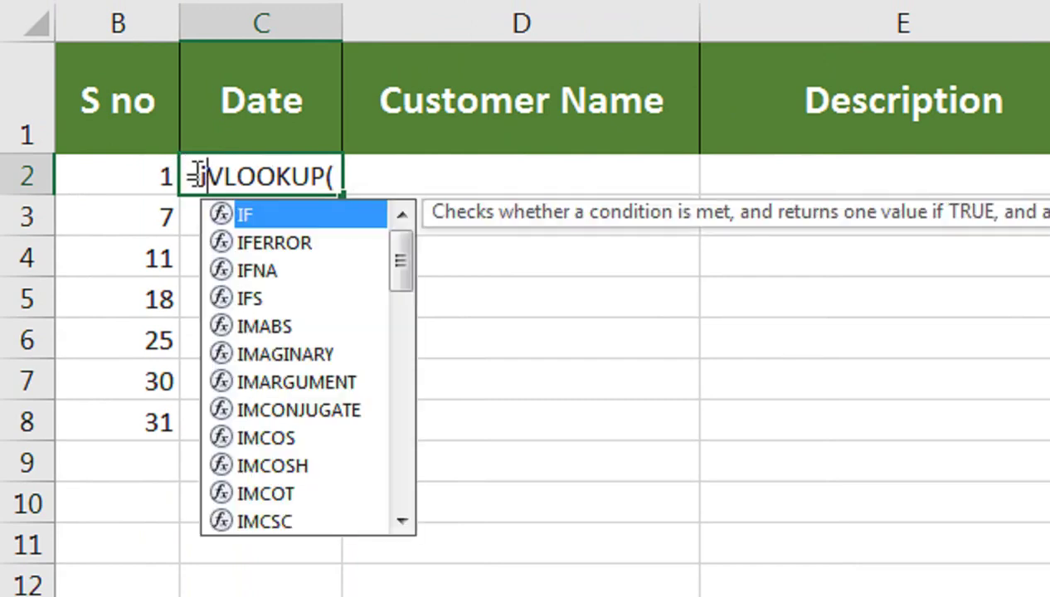
pyautogui.press('Tab')
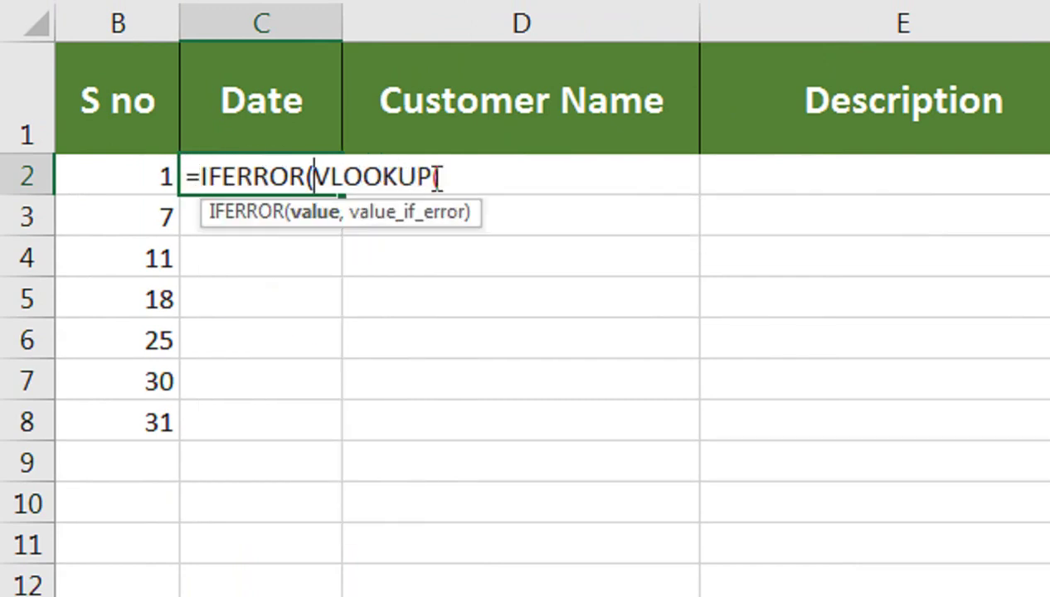
pyautogui.click(471, 170)
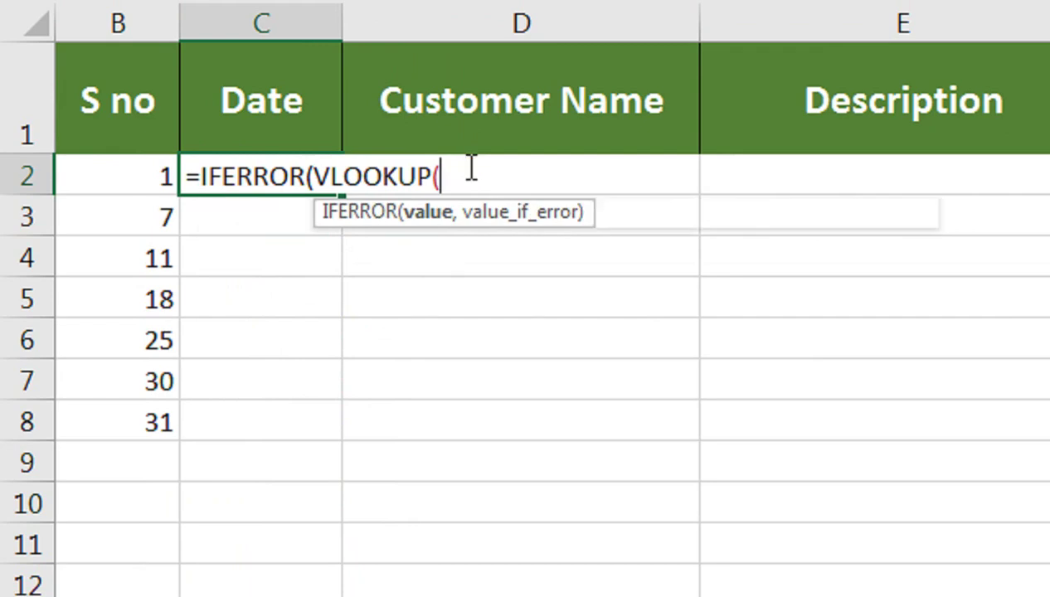
# Use the serial number in B2 as the VLOOKUP lookup value, locking only its column as $B2.
pyautogui.click(146, 184)
pyautogui.press('F4')
pyautogui.press('F4')
pyautogui.press('F4')
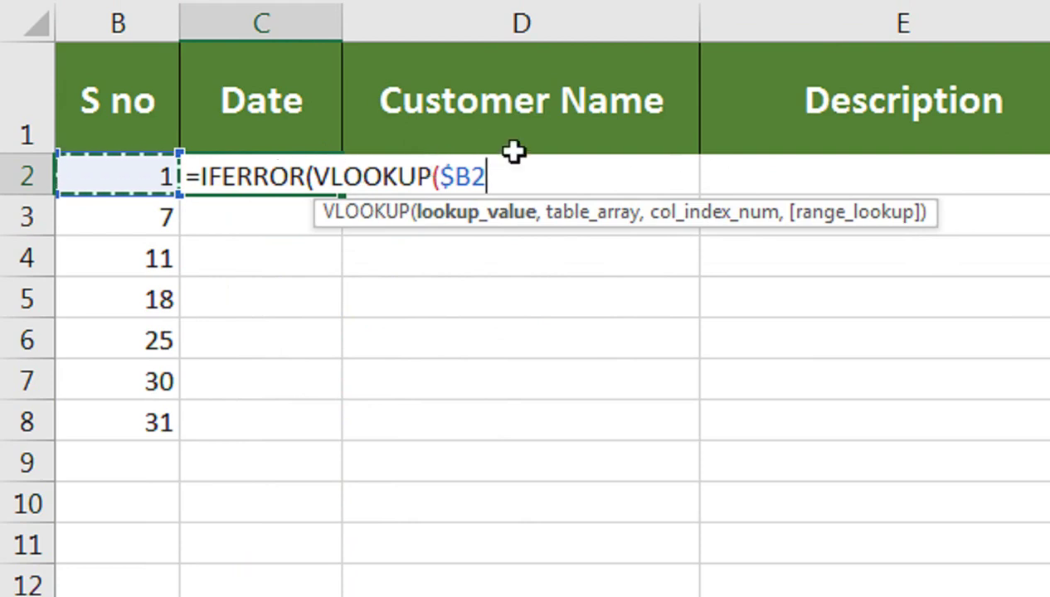
pyautogui.write(',')
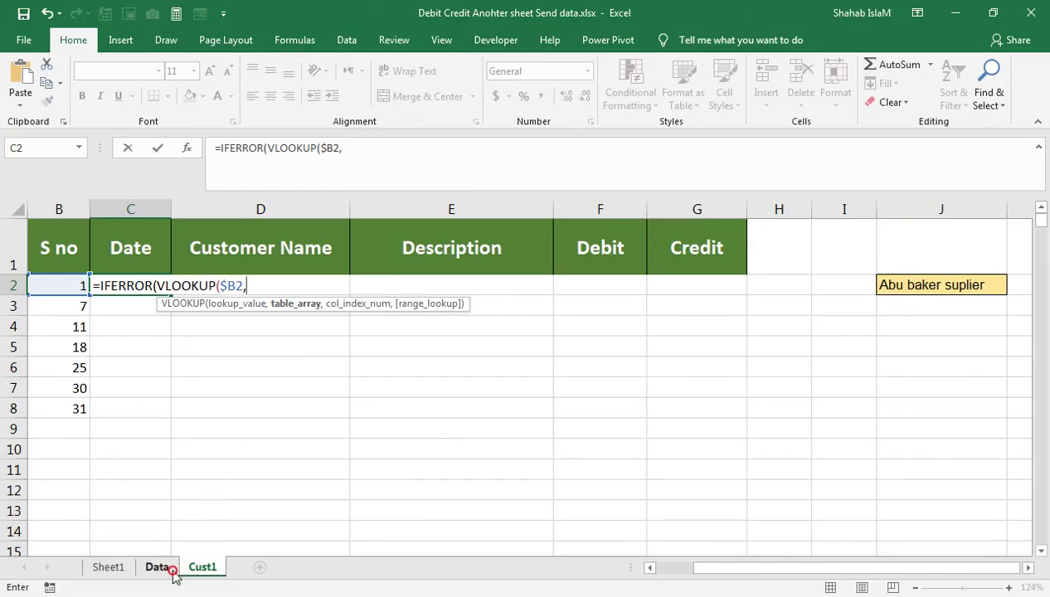
# Set the VLOOKUP table array to columns A through F of the Data sheet with absolute references, Data!$A:$F.
pyautogui.click(170, 569)
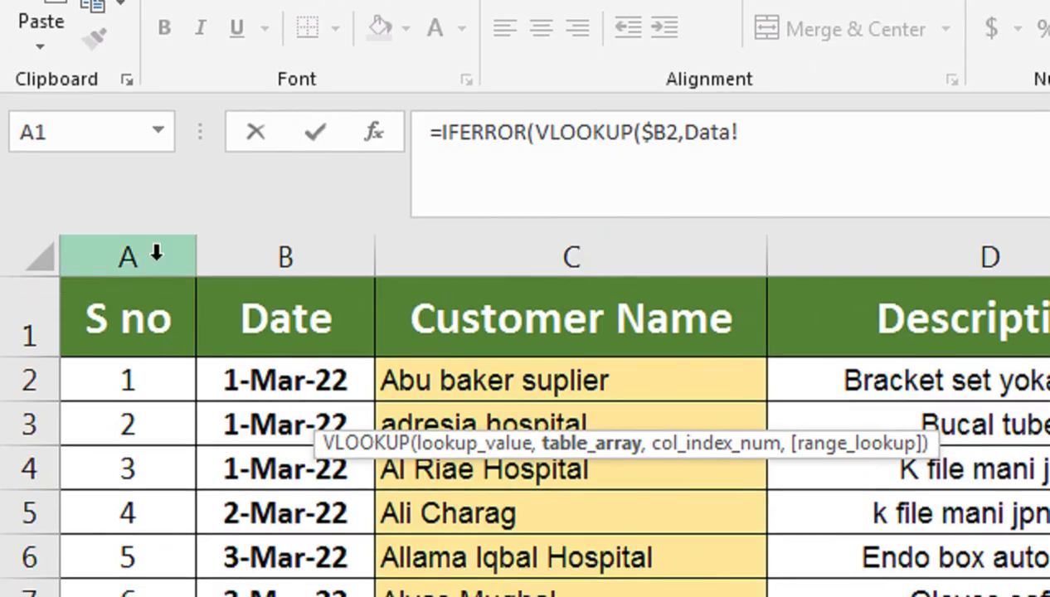
pyautogui.moveTo(156, 253); pyautogui.dragTo(1049, 244)
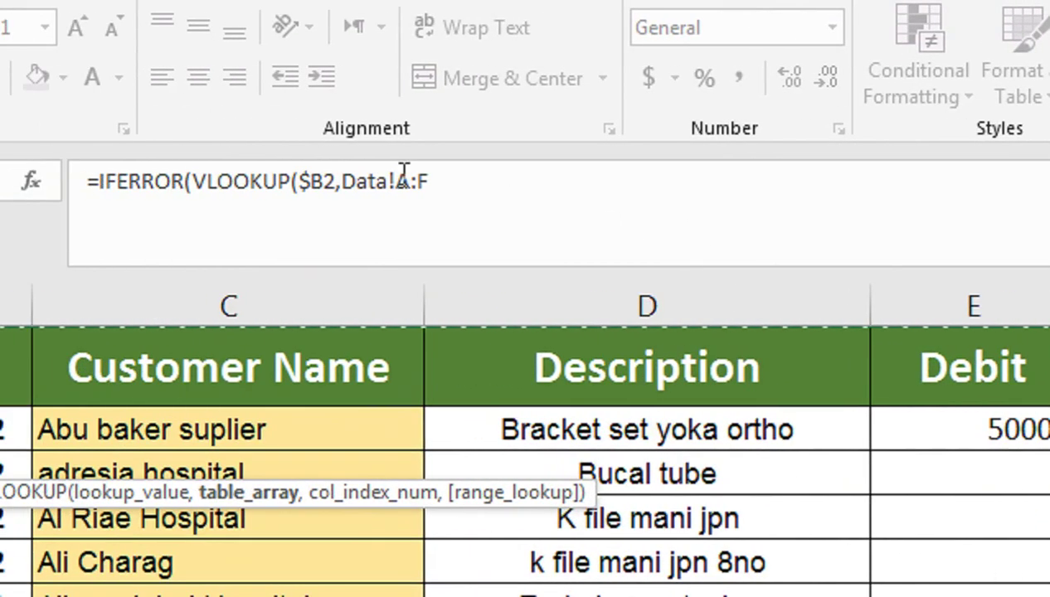
pyautogui.press('F4')
pyautogui.write(',')
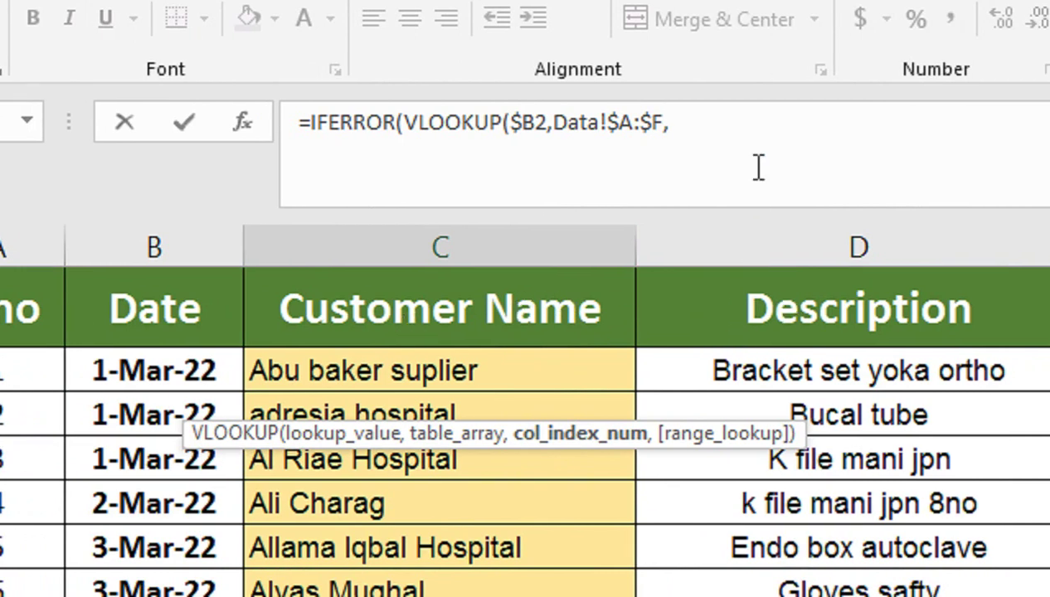
# Use COLUMN()-1 as the VLOOKUP column index number.
pyautogui.write('colu')
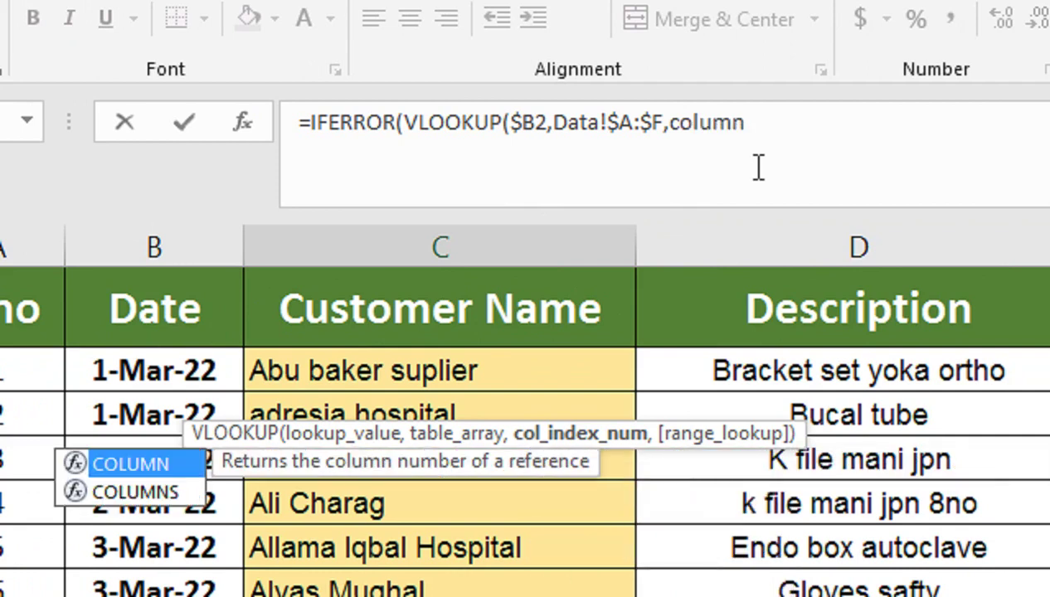
pyautogui.write('mn')
pyautogui.press('Tab')
pyautogui.write(')')
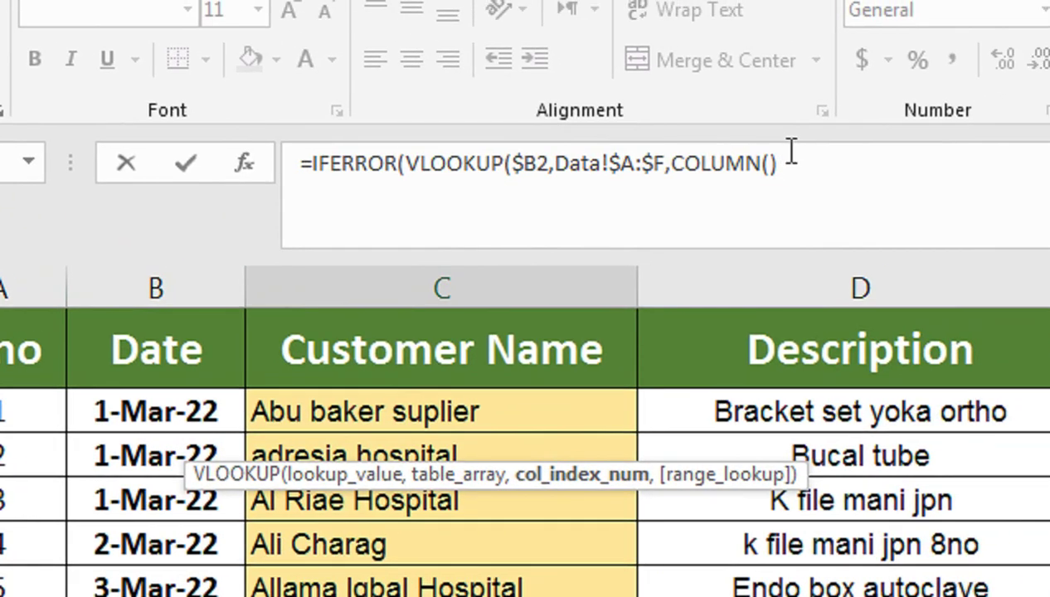
pyautogui.click(791, 152)
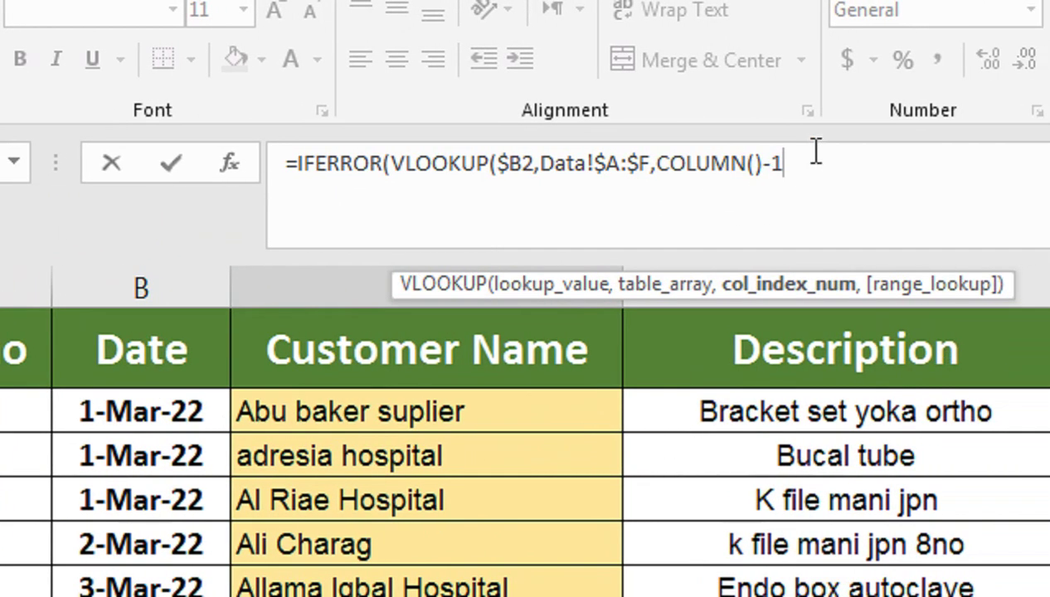
pyautogui.write(',')
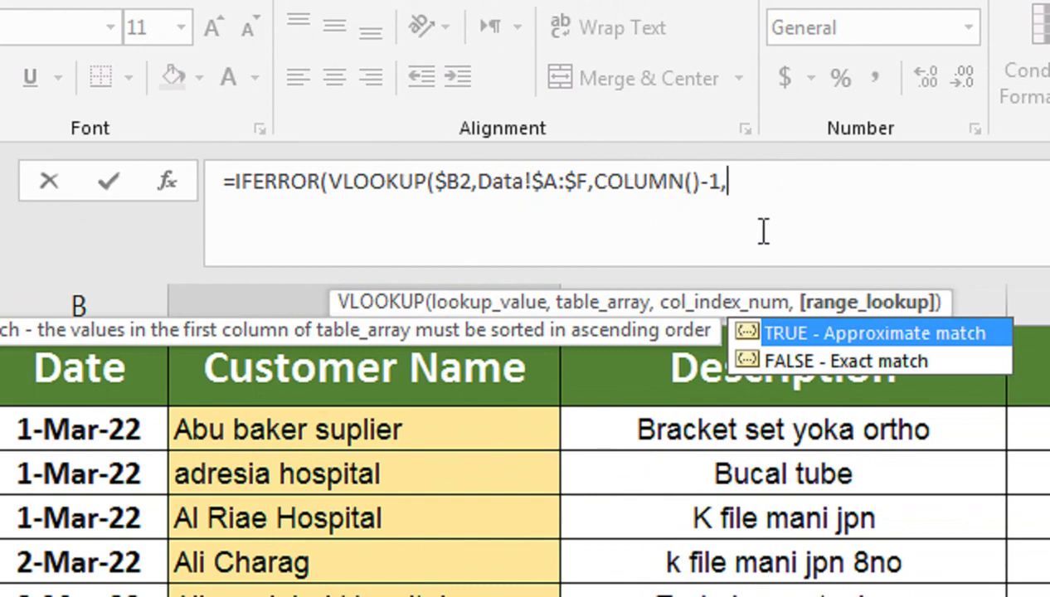
# Require an exact match with FALSE, return "" on error, and enter the completed C2 formula.
pyautogui.doubleClick(818, 359)
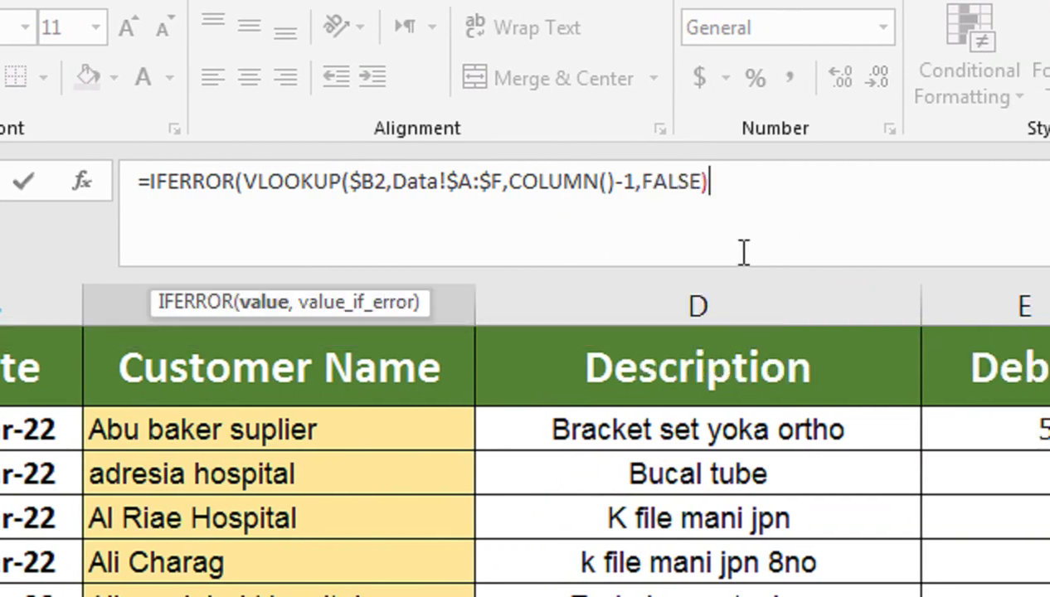
pyautogui.write(',""')
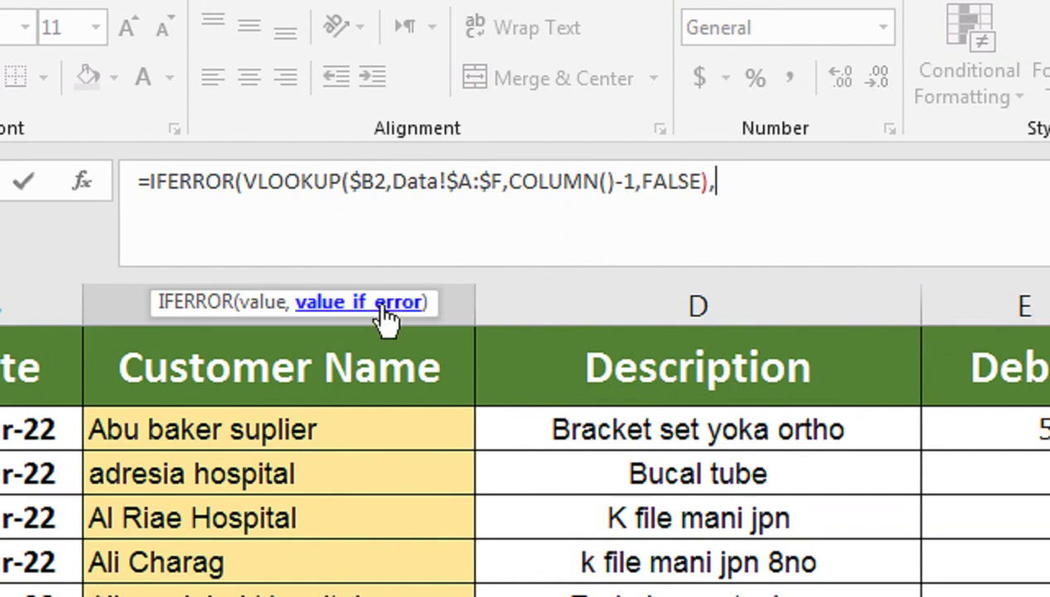
pyautogui.write(')')
pyautogui.press('Return')
# Fill the C2 formula down the Date column and across through the Credit column.
pyautogui.click(129, 446)
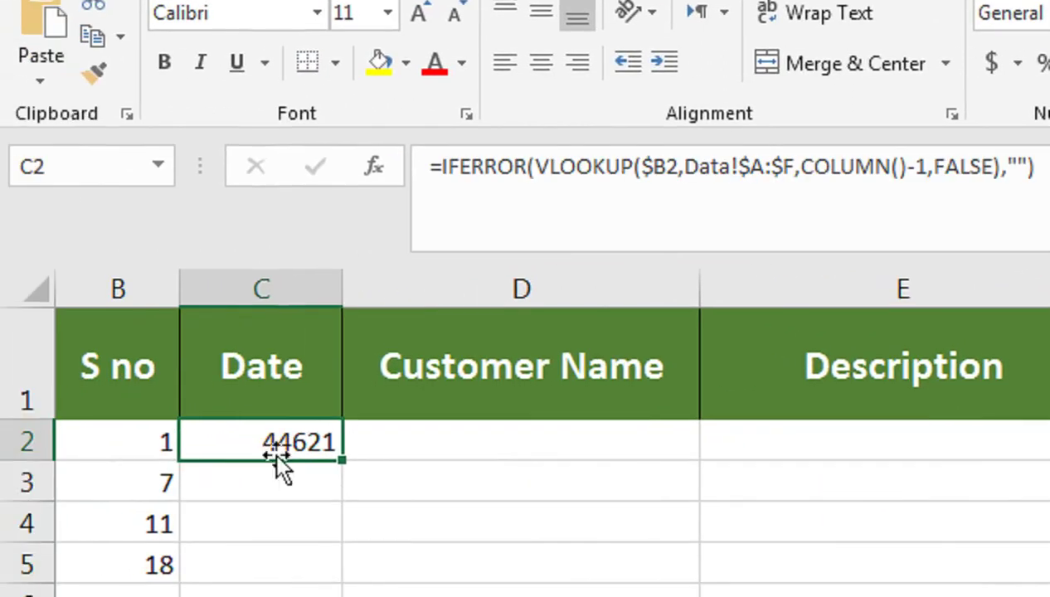
pyautogui.moveTo(347, 450)
pyautogui.mouseDown()
pyautogui.moveTo(368, 532)
pyautogui.moveTo(358, 452)
pyautogui.mouseUp()
pyautogui.scroll(3, 357, 356)
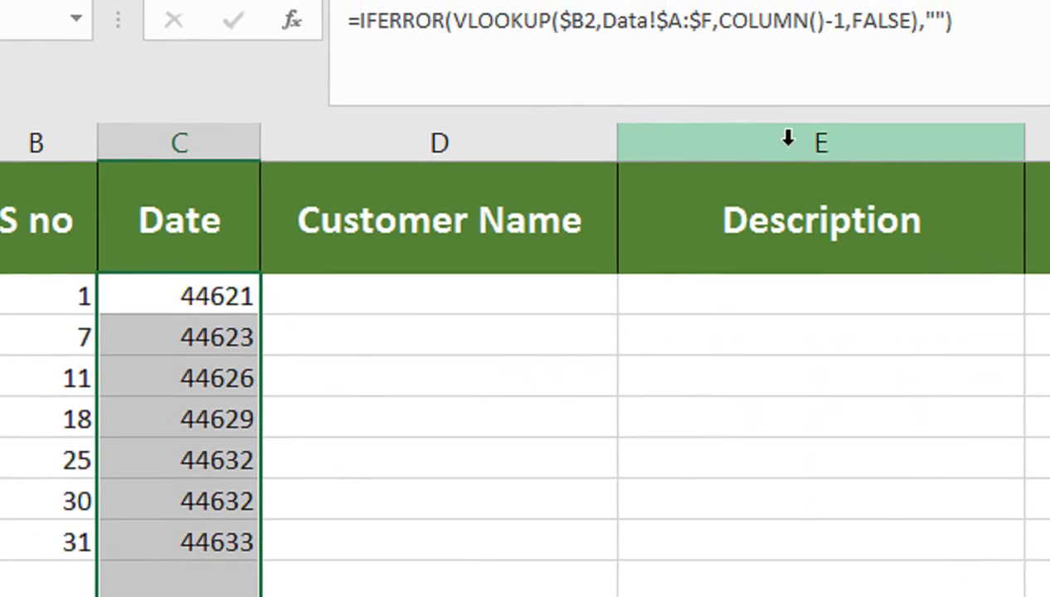
pyautogui.hotkey('shift', 'Right')
pyautogui.keyDown('shift'); pyautogui.click(787, 144); pyautogui.keyUp('shift')
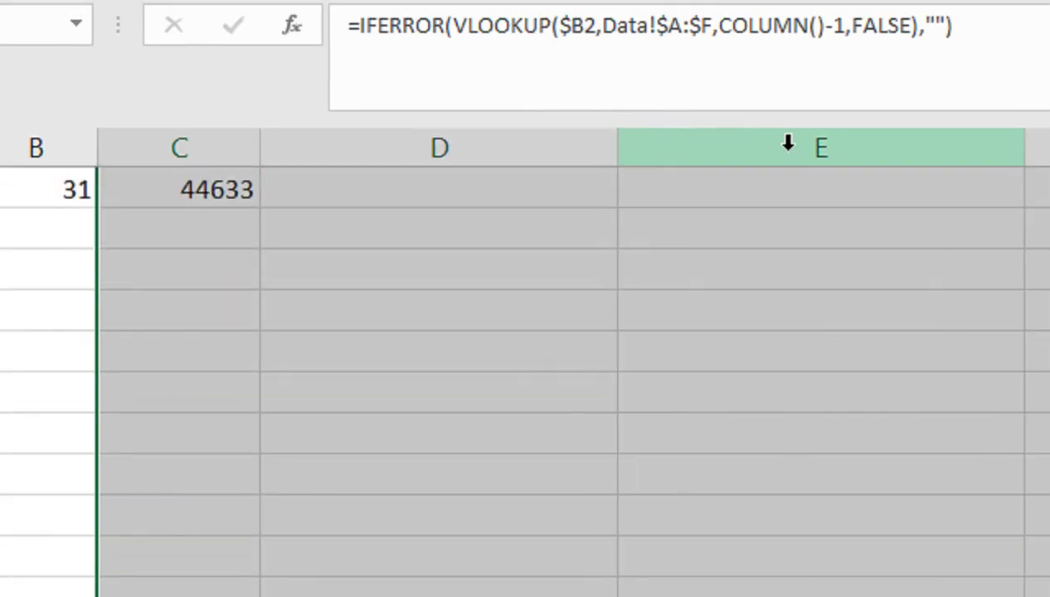
pyautogui.scroll(3, 788, 158)
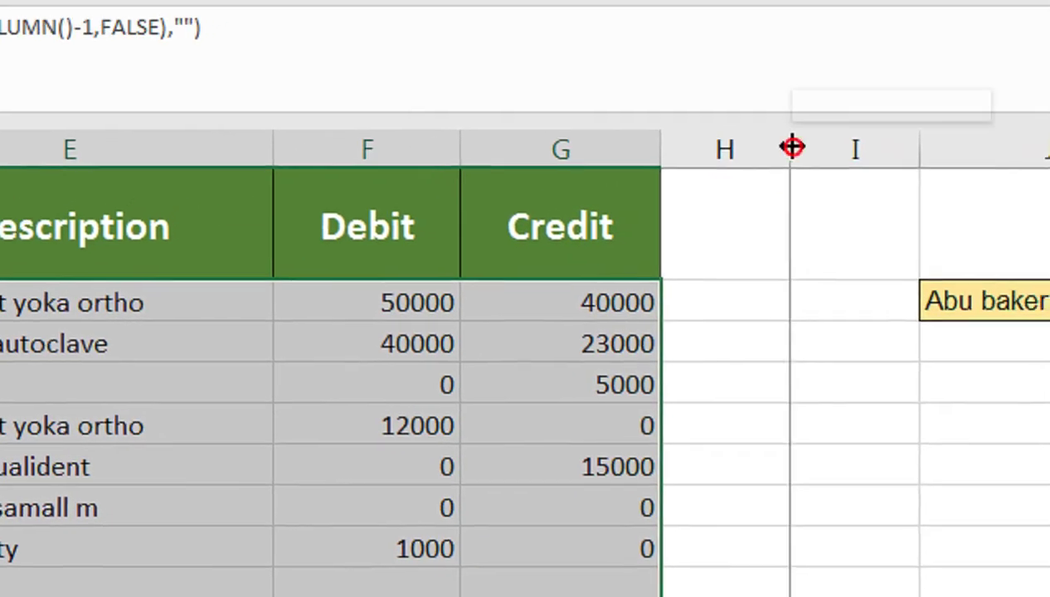
# Add the header Balance in cell H1, beside the Credit column.
pyautogui.click(747, 214)
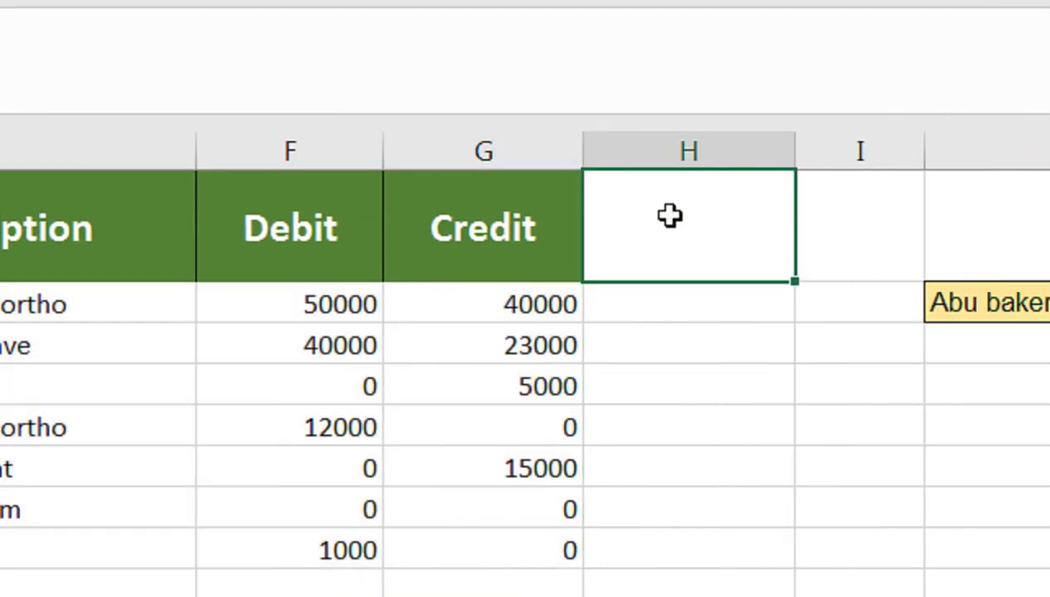
pyautogui.write('BAlance')
pyautogui.press('Return')
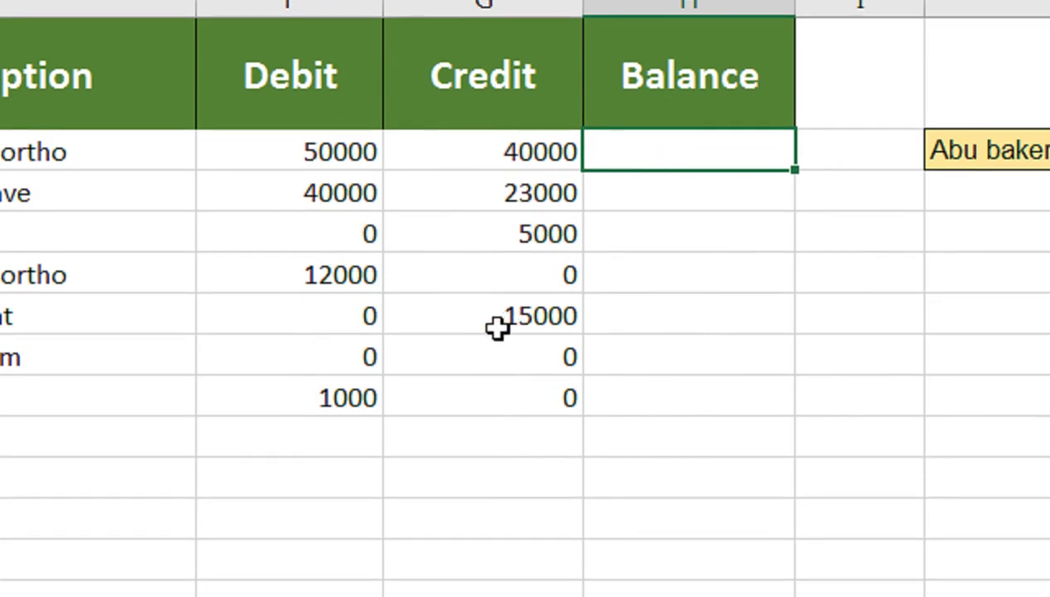
# Begin the H2 balance formula with a running debit total, =SUM($F$2:F2).
pyautogui.write('SUM(')
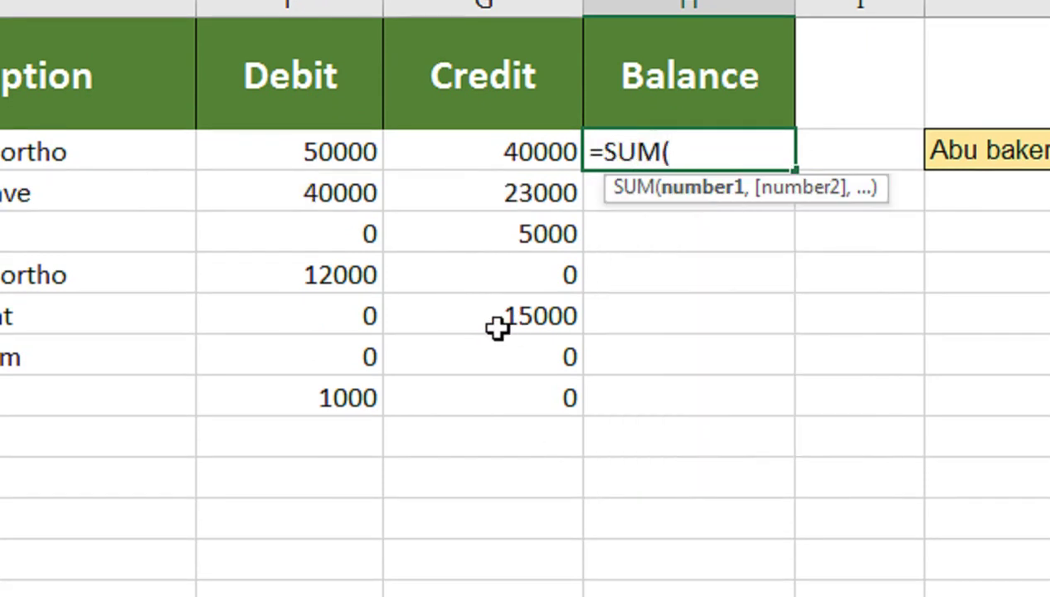
pyautogui.moveTo(335, 150); pyautogui.dragTo(308, 147)
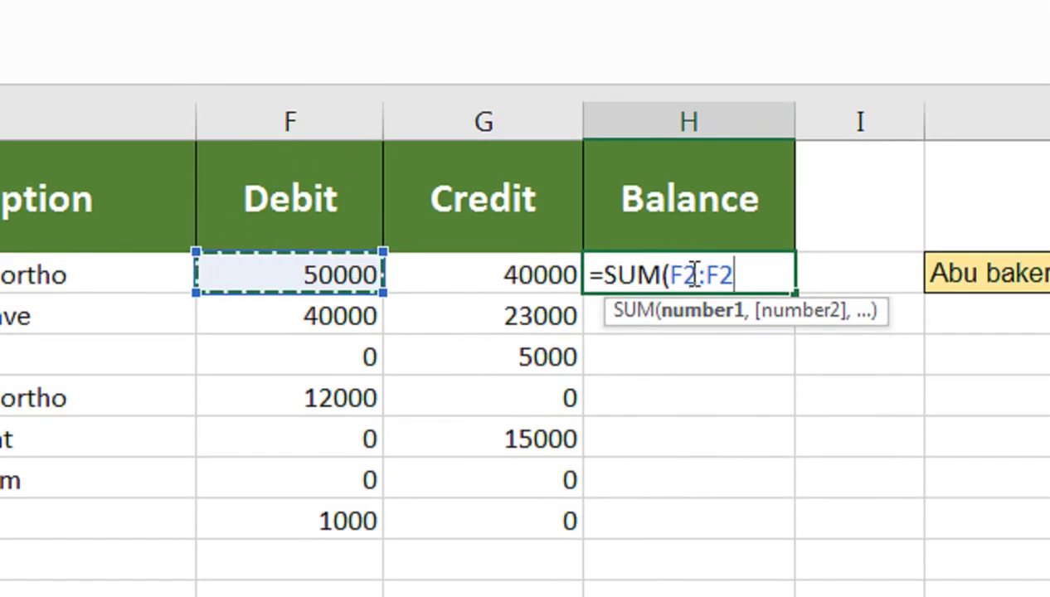
pyautogui.moveTo(733, 275); pyautogui.dragTo(674, 274)
pyautogui.click(684, 276)
pyautogui.press('F4')
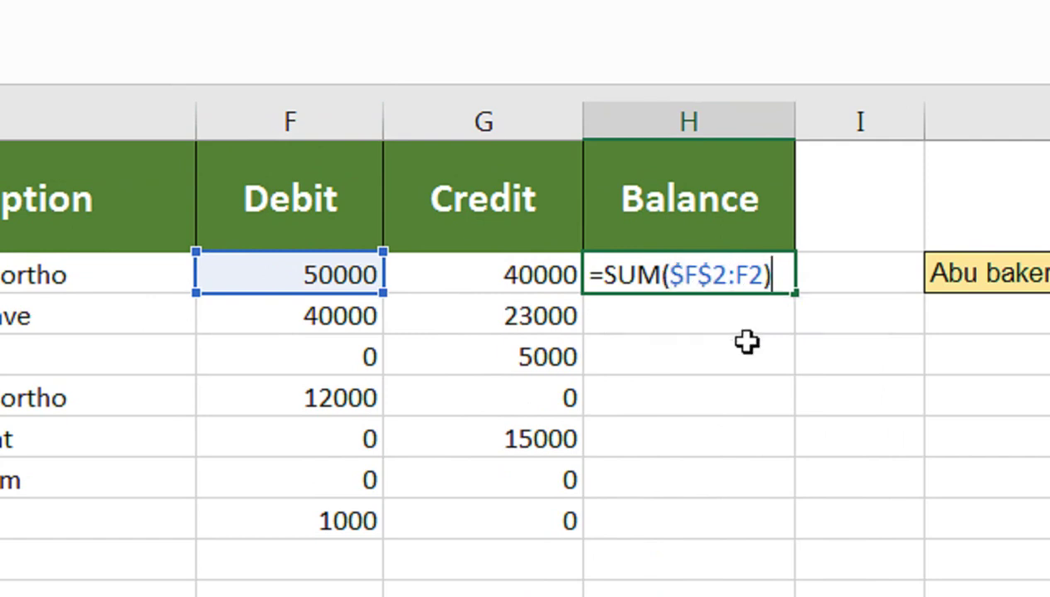
# Subtract the running credit total SUM($G$2:G2) in the H2 balance formula and enter it.
pyautogui.write('-sum')
pyautogui.press('Tab')
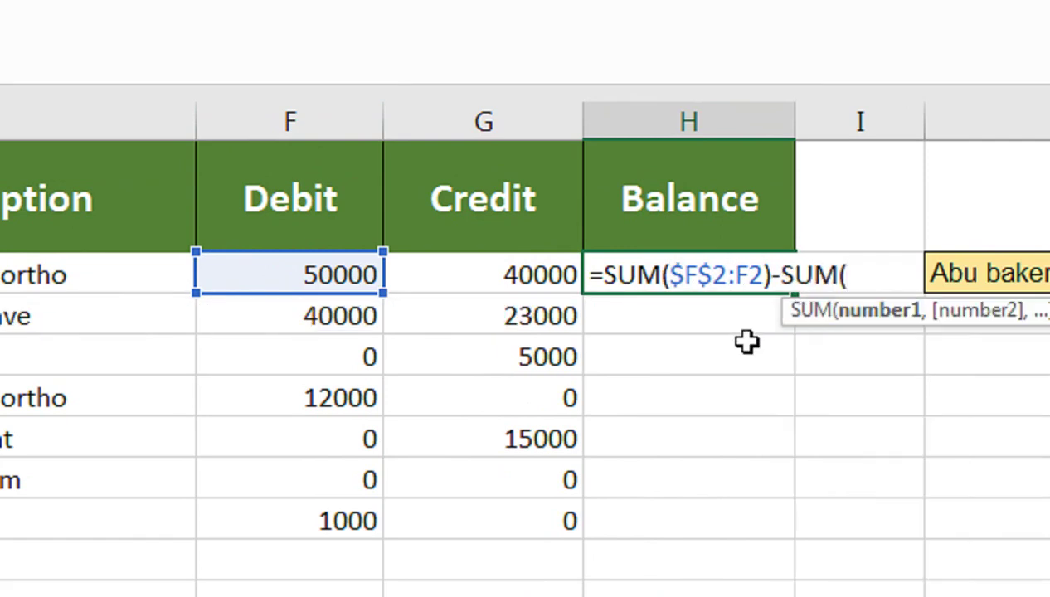
pyautogui.click(496, 276)
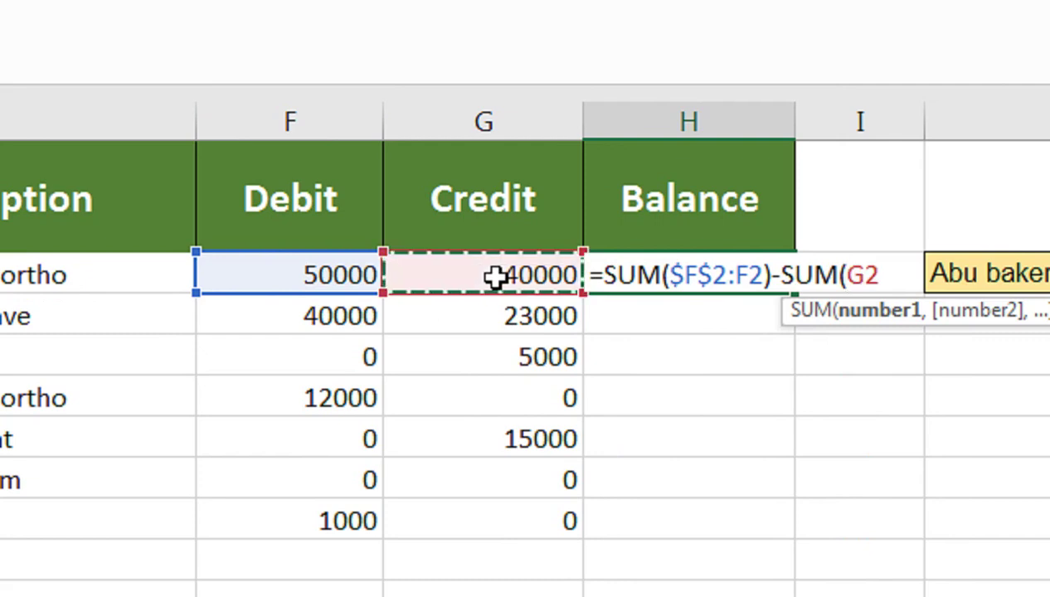
pyautogui.write(':')
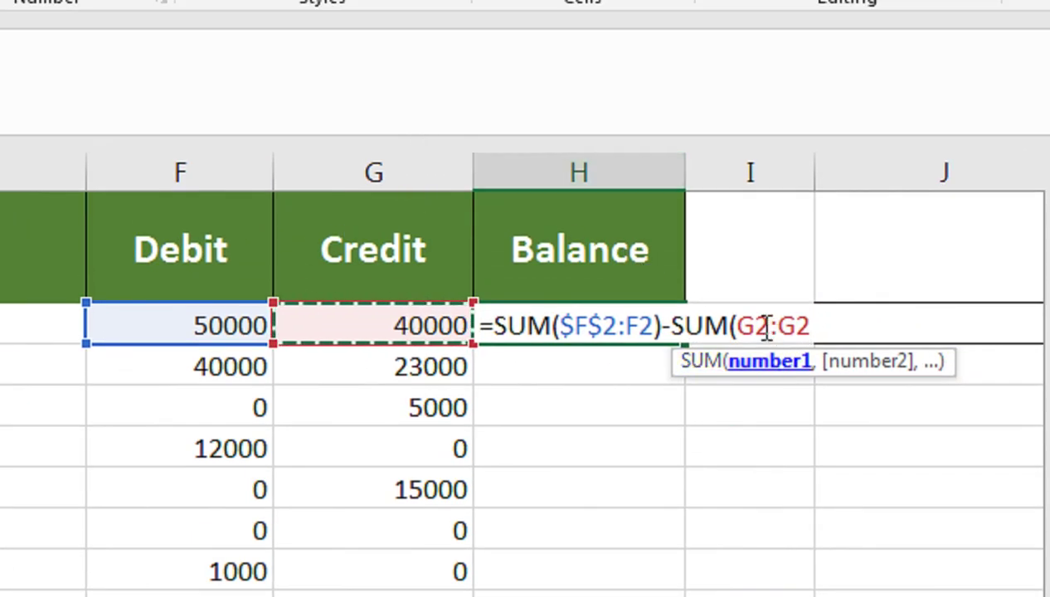
pyautogui.doubleClick(751, 329)
pyautogui.click(754, 330)
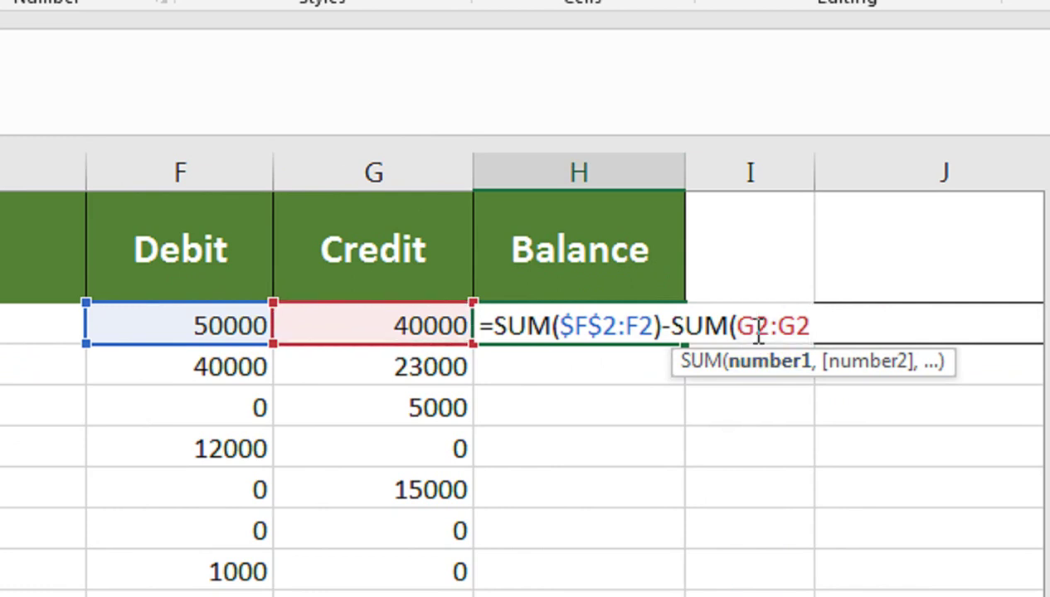
pyautogui.press('F4')
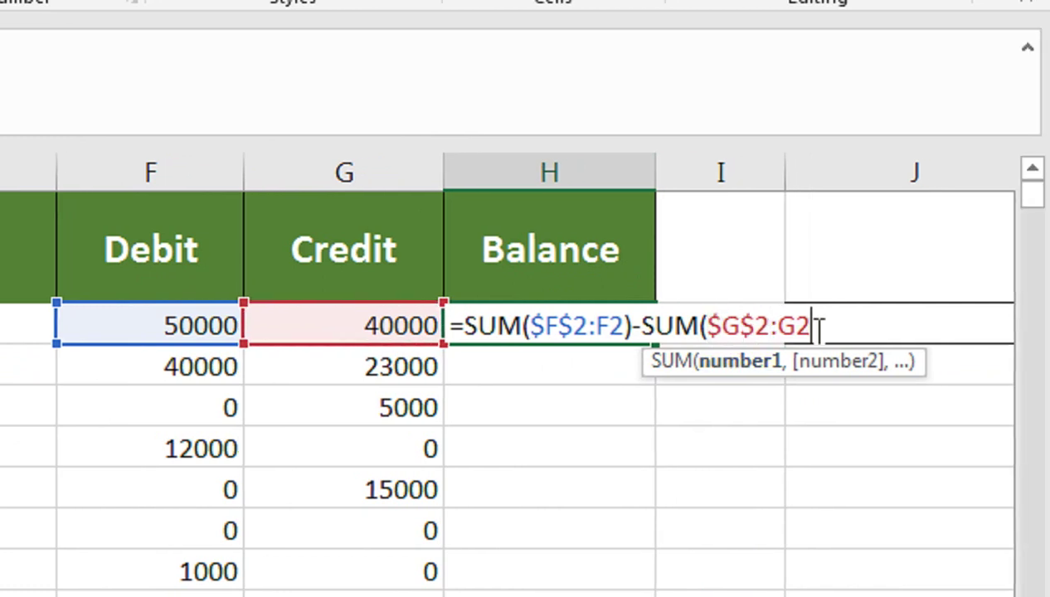
pyautogui.write(')')
pyautogui.press('Return')
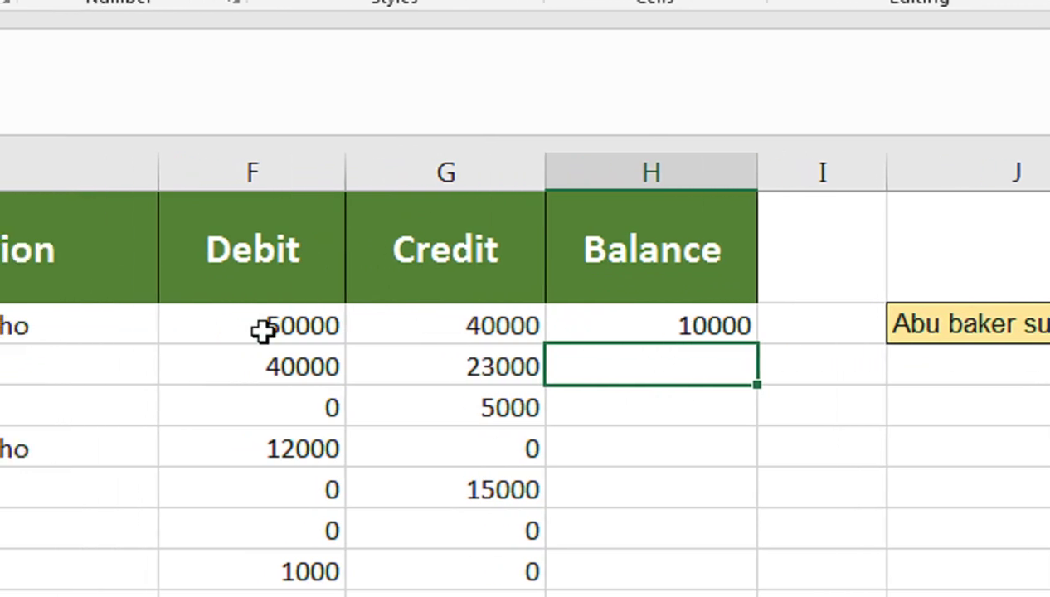
# Fill the H2 running balance formula down the Balance column through row 13.
pyautogui.click(605, 332)
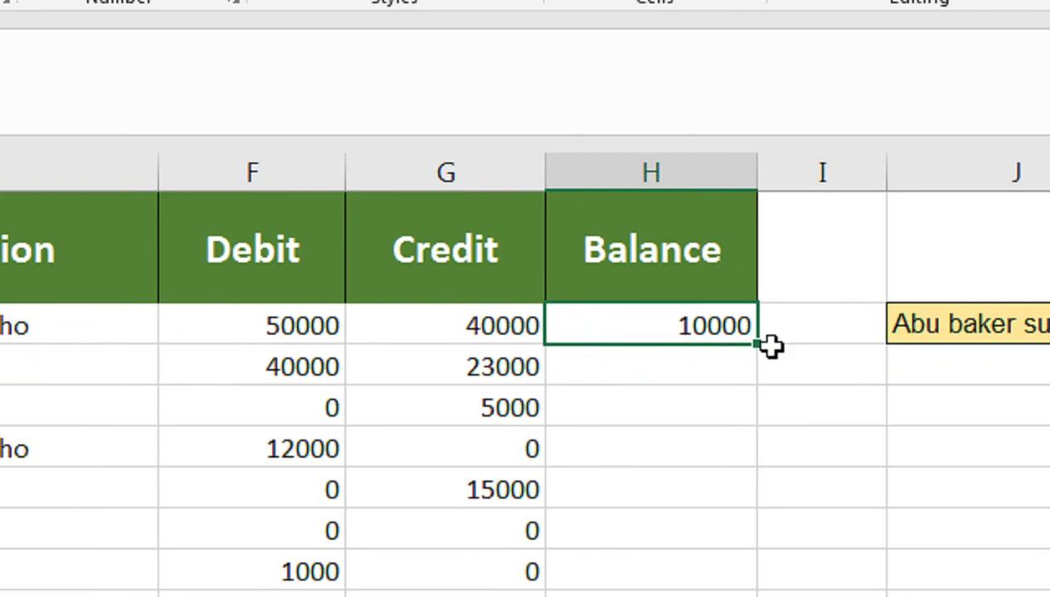
pyautogui.moveTo(762, 349); pyautogui.dragTo(778, 596)
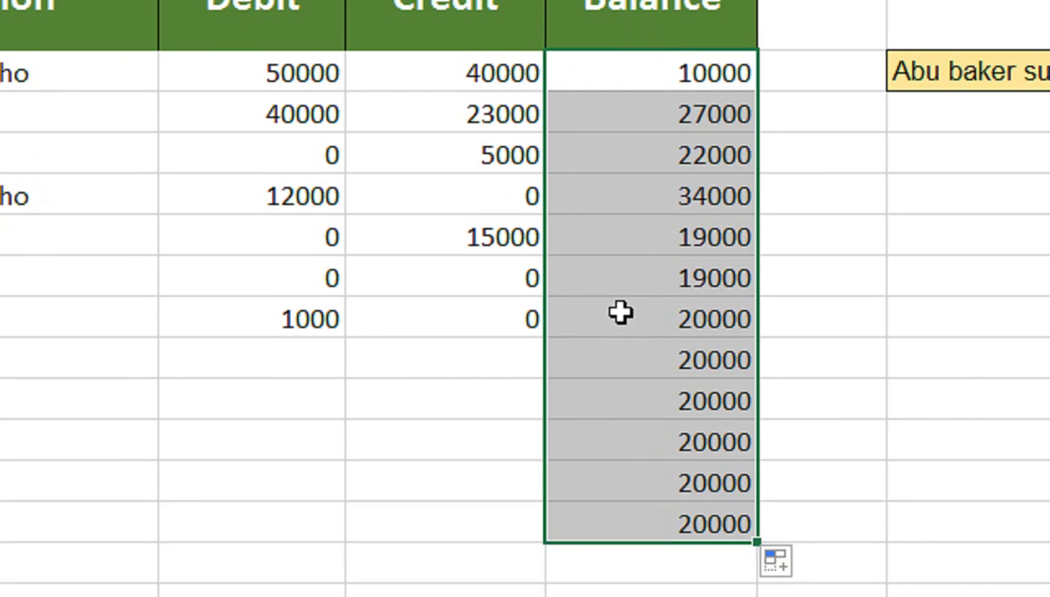
pyautogui.click(618, 183)
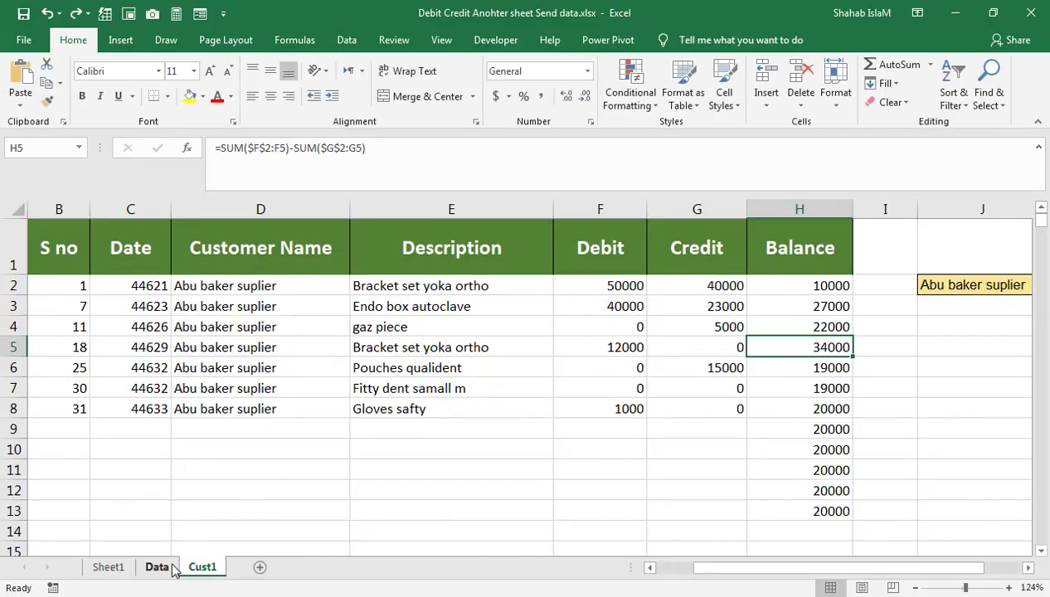
# Enter a test credit of 500000 in cell F32 of the Data sheet and check the Cust1 balance.
pyautogui.click(157, 567)
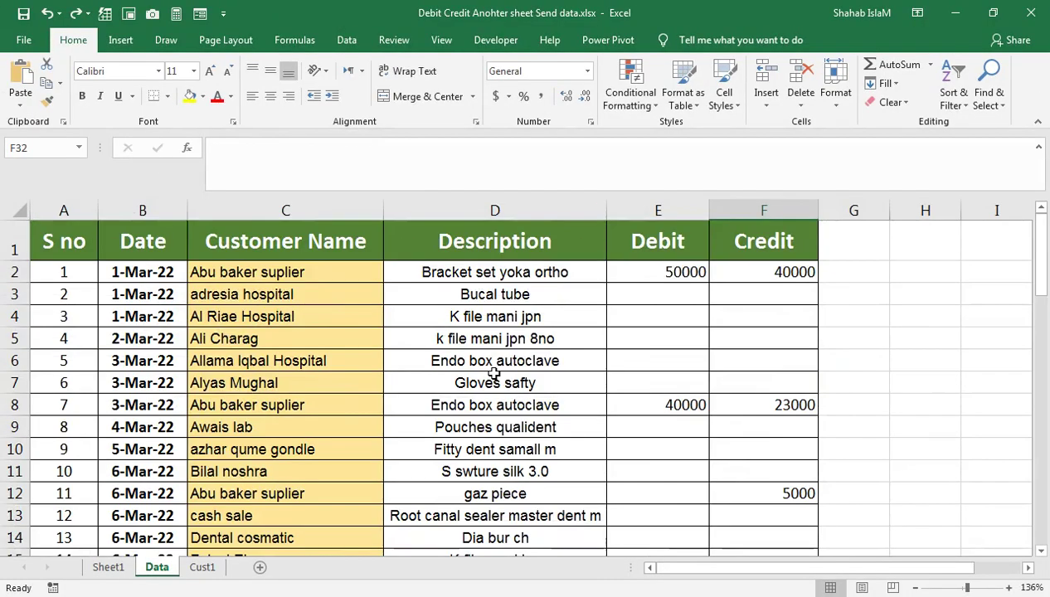
pyautogui.scroll(-9, 493, 373)
pyautogui.scroll(2, 425, 441)
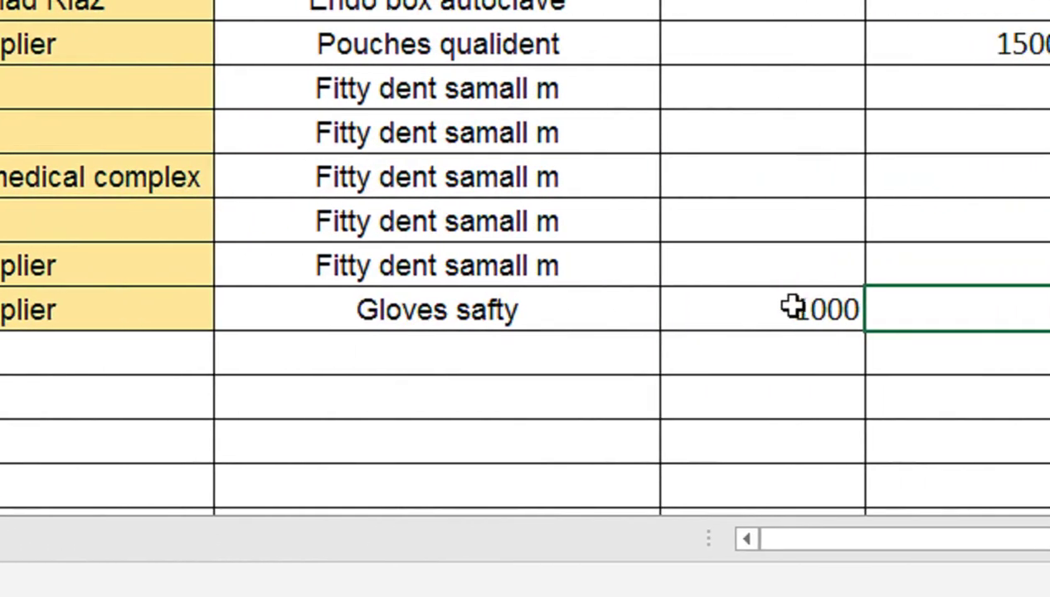
pyautogui.click(681, 453)
pyautogui.click(878, 309)
pyautogui.write('500000')
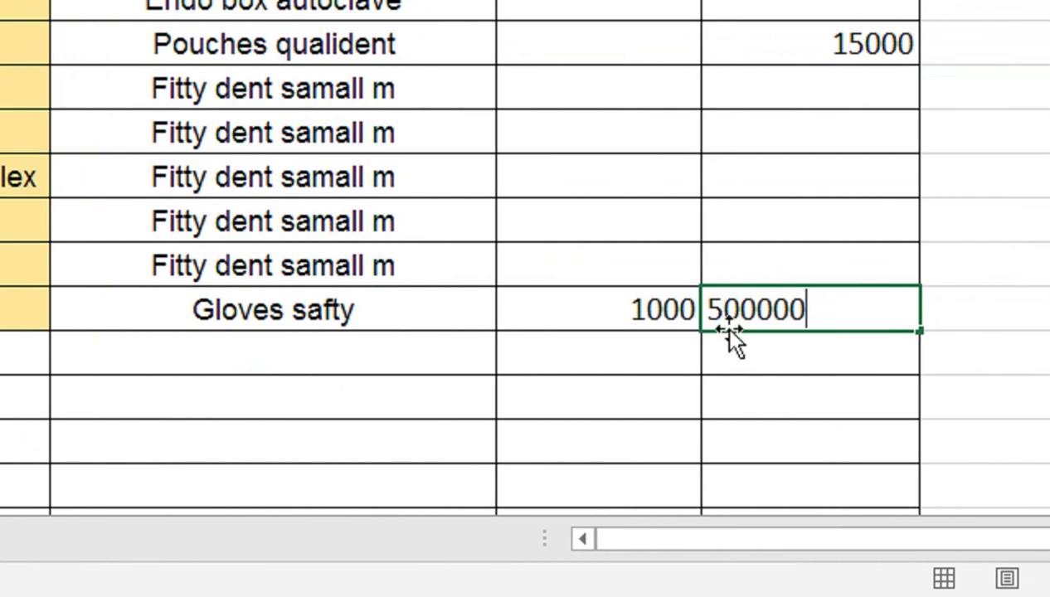
pyautogui.click(553, 344)
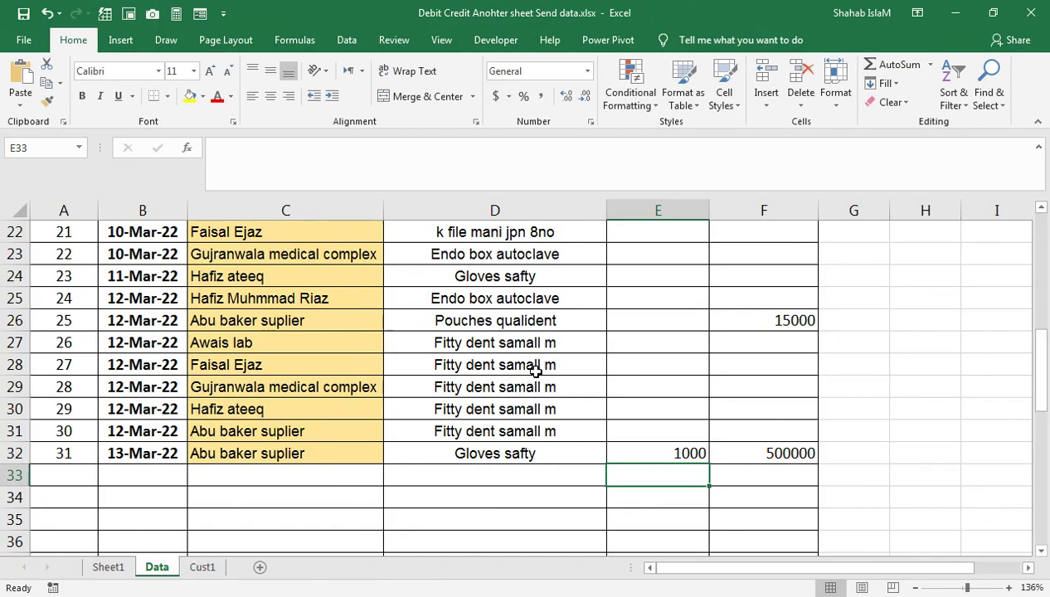
pyautogui.scroll(7, 535, 372)
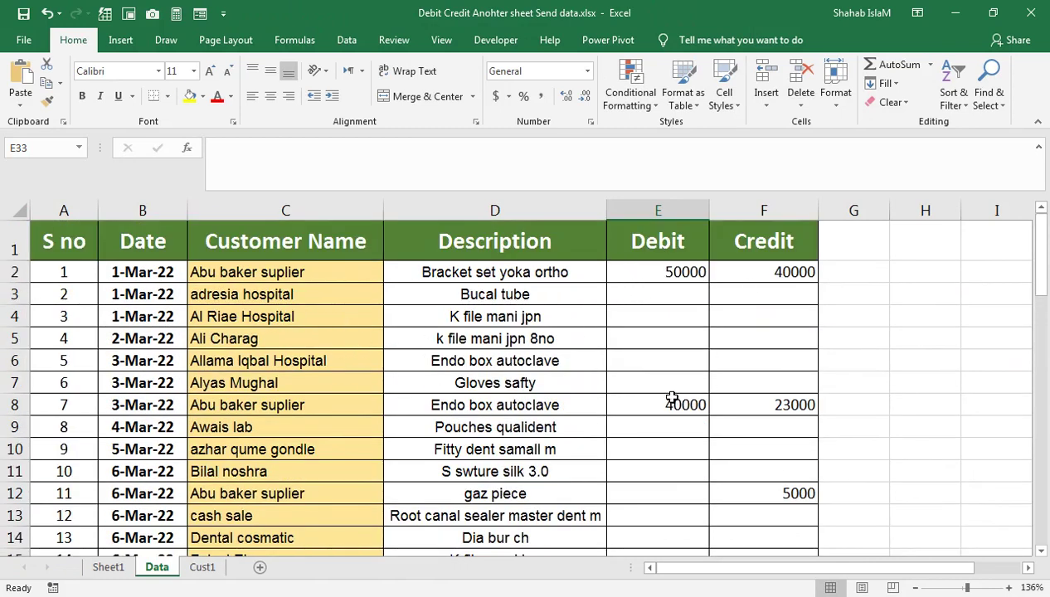
pyautogui.click(203, 567)
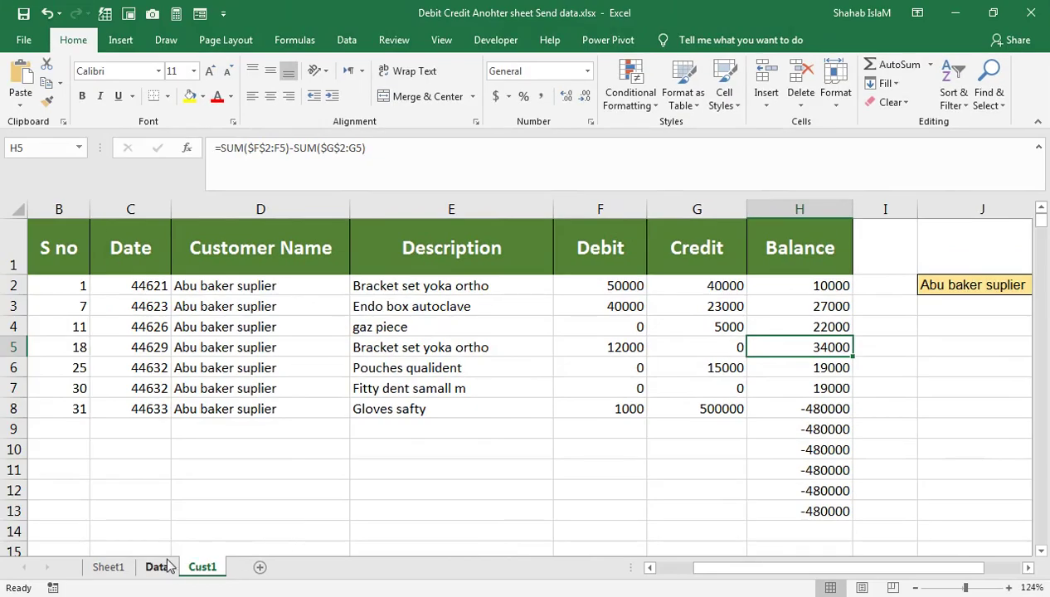
# Clear the credit in cell F32 of the Data sheet and recheck the Cust1 balance.
pyautogui.click(156, 567)
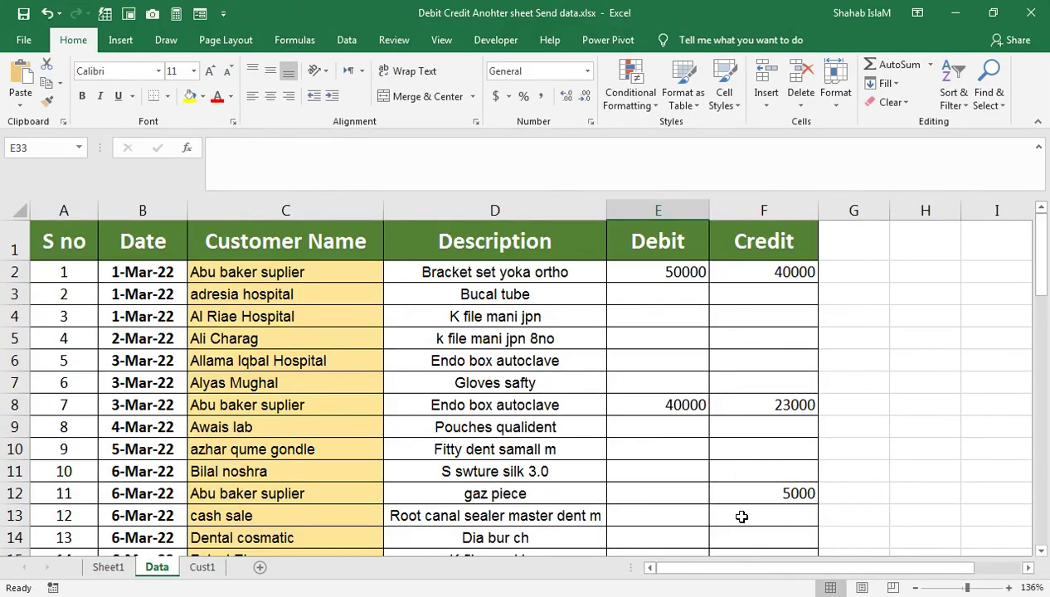
pyautogui.scroll(-4, 741, 516)
pyautogui.scroll(-4, 741, 514)
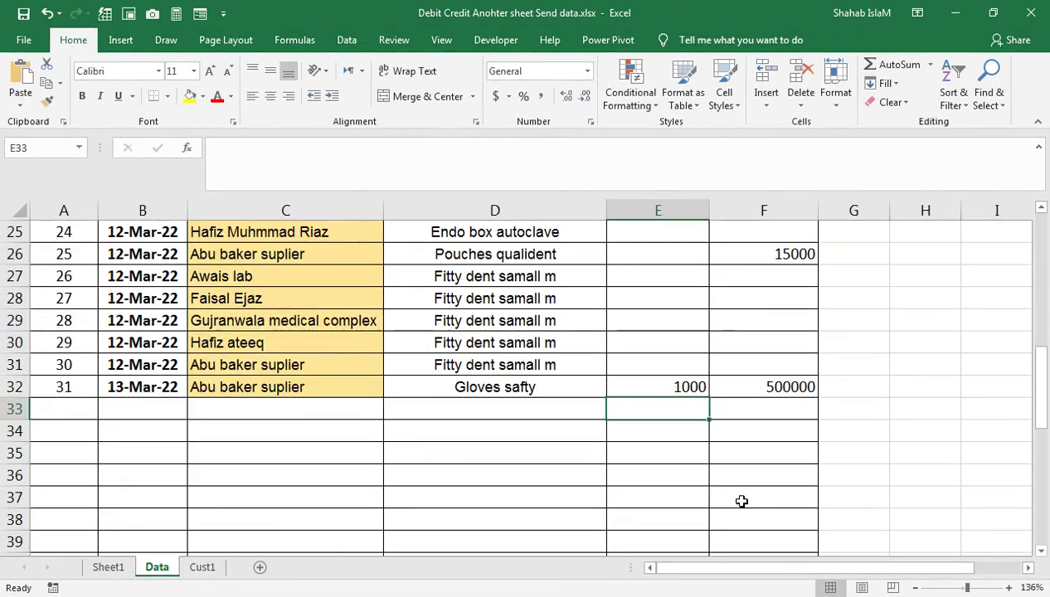
pyautogui.click(766, 373)
pyautogui.click(766, 386)
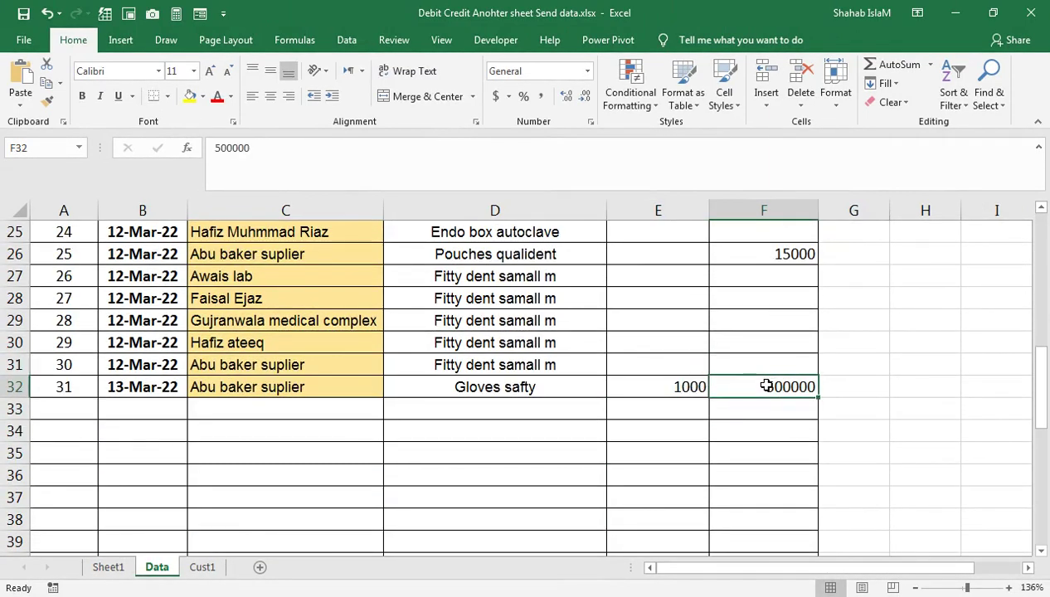
pyautogui.click(202, 566)
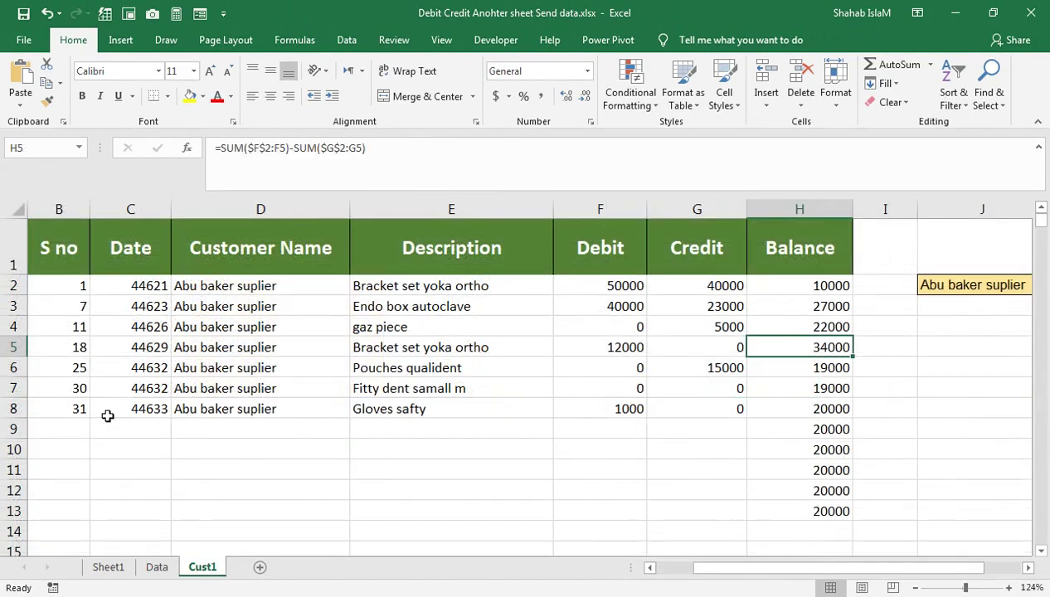
# Start a new transaction in row 33 of the Data sheet with S no 32, date 14-Mar-22 and the customer name from row 32.
pyautogui.click(157, 568)
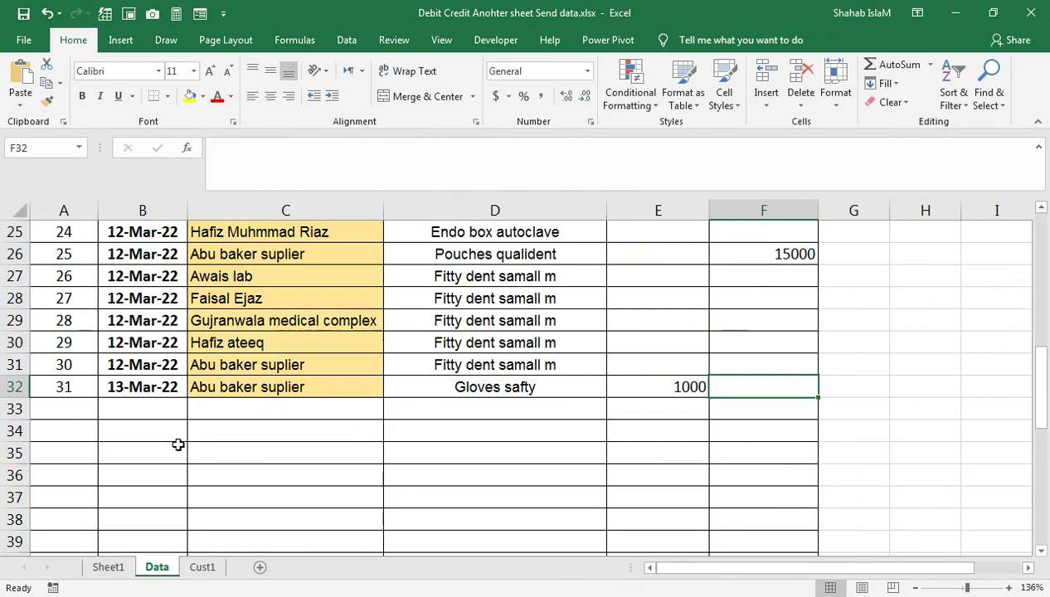
pyautogui.click(87, 392)
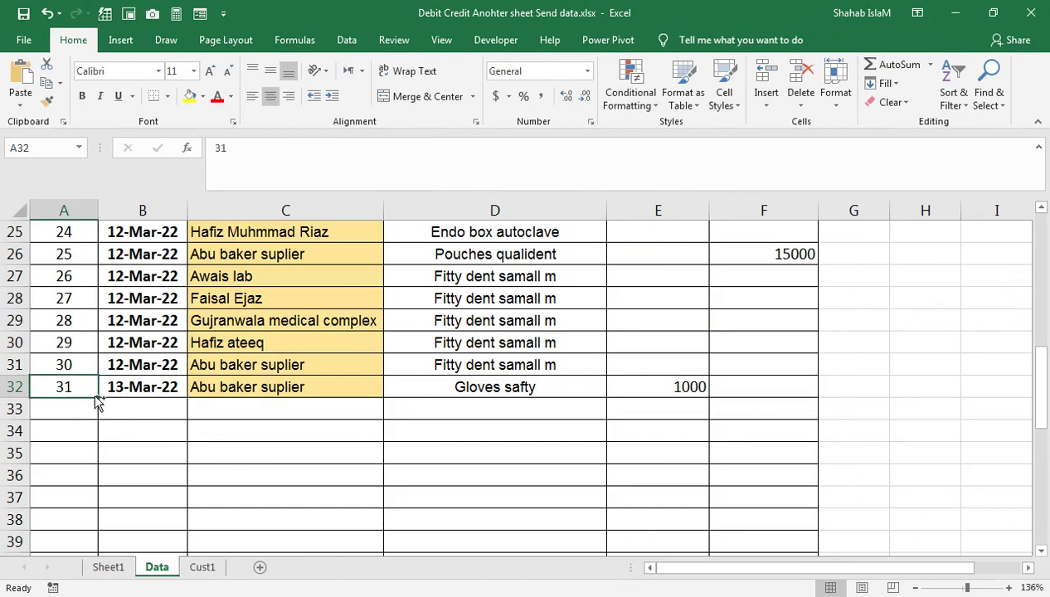
pyautogui.moveTo(98, 400); pyautogui.dragTo(95, 419)
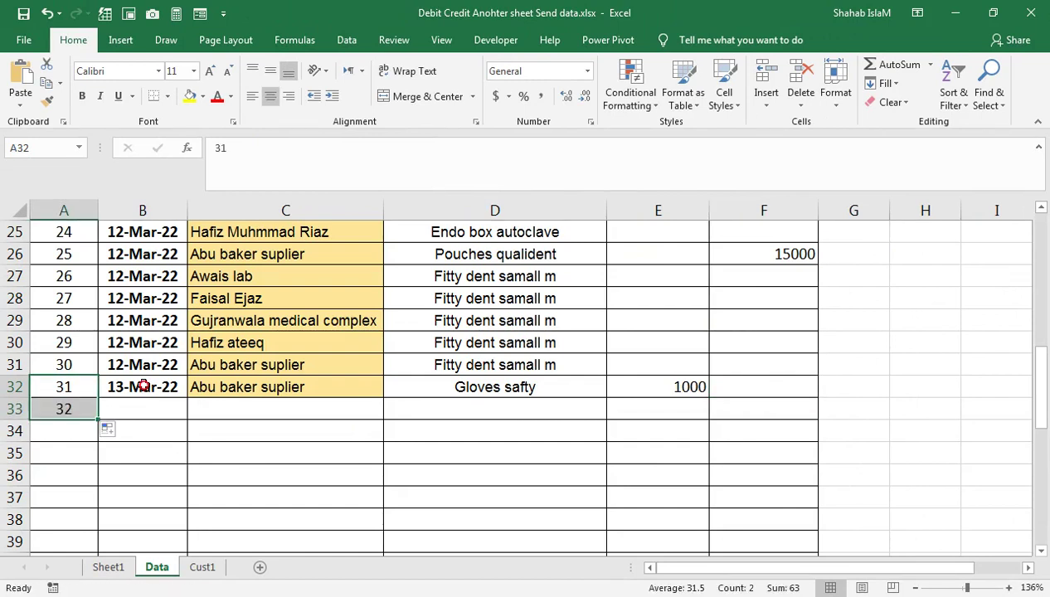
pyautogui.click(141, 383)
pyautogui.moveTo(190, 400); pyautogui.dragTo(191, 411)
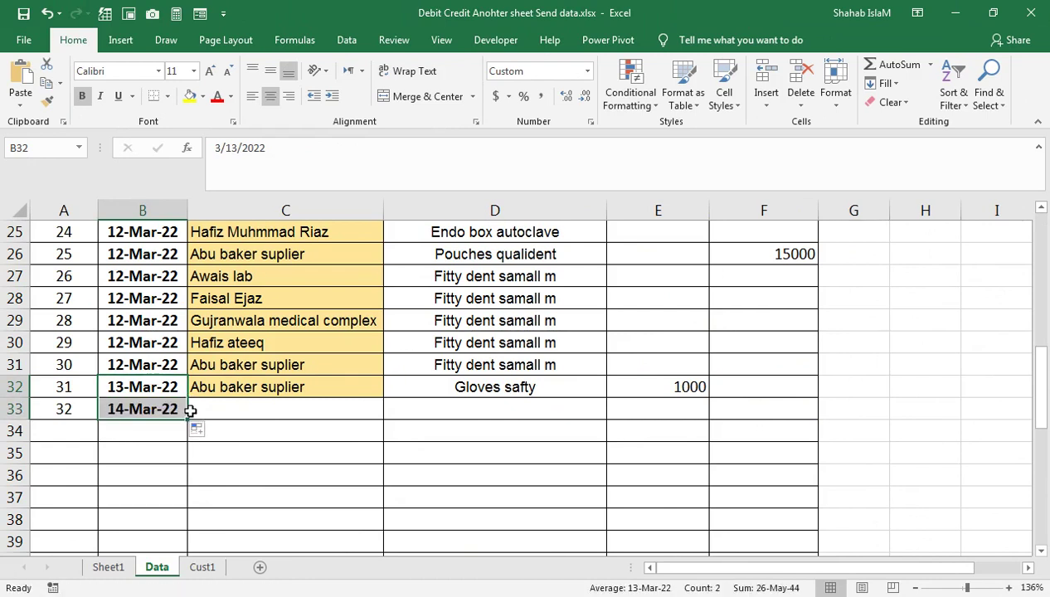
pyautogui.click(244, 408)
pyautogui.moveTo(244, 387); pyautogui.dragTo(215, 406)
pyautogui.hotkey('ctrl', 'd')
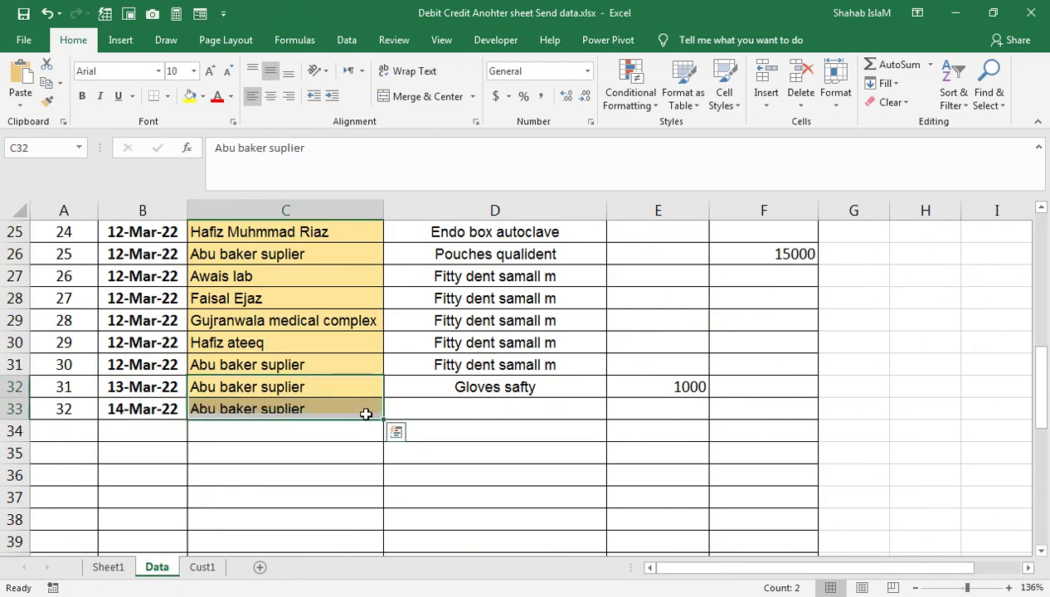
# Copy the description K file mani jpn from an earlier transaction into cell D33.
pyautogui.scroll(2, 481, 330)
pyautogui.click(497, 166)
pyautogui.hotkey('ctrl', 'c')
pyautogui.scroll(-2, 458, 338)
pyautogui.click(474, 408)
pyautogui.hotkey('ctrl', 'v')
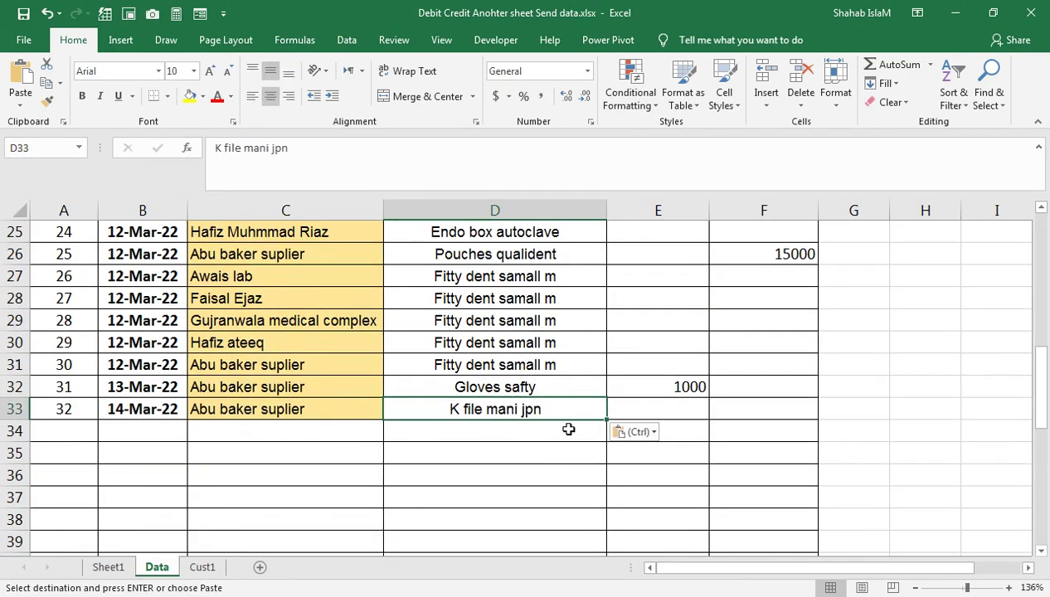
# Enter a credit of 5000 for the new transaction in cell F33.
pyautogui.click(638, 405)
pyautogui.click(728, 413)
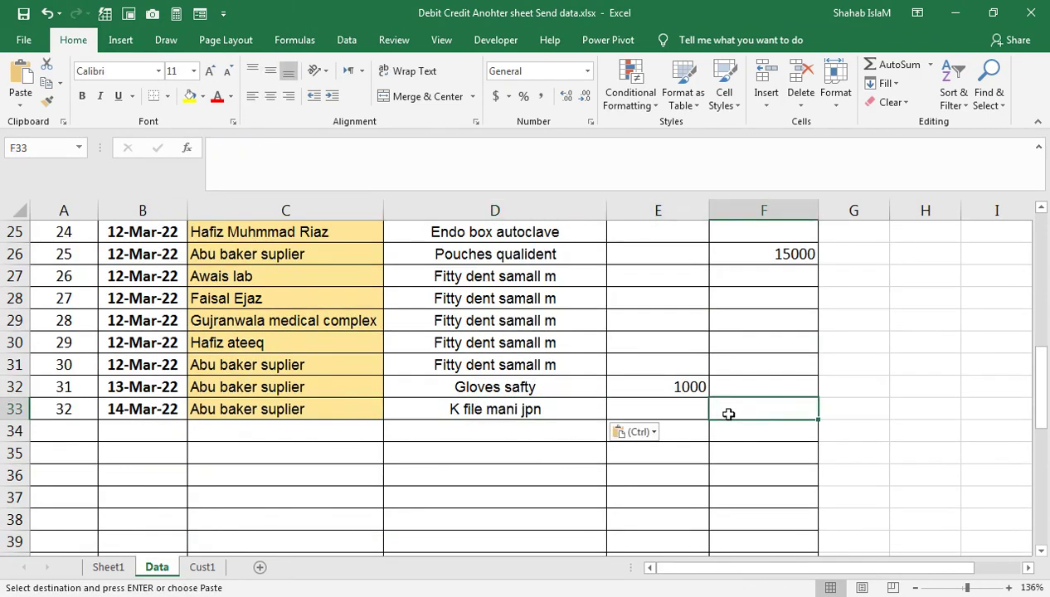
pyautogui.write('5')
pyautogui.press('Return')
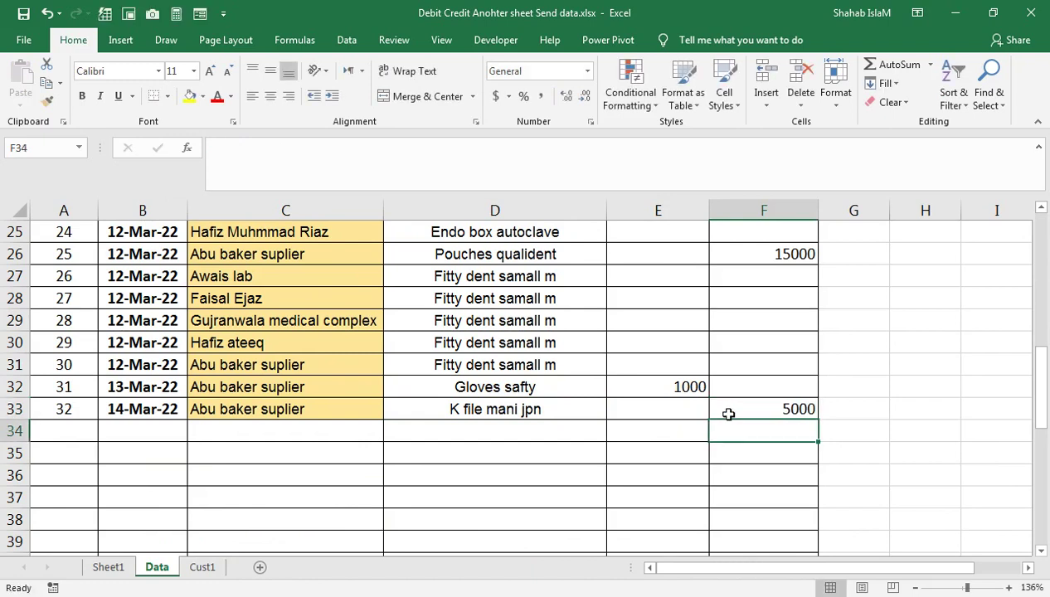
# On the Cust1 sheet, format the Date column values like 1-Mar-22 and review the Debit, Credit and Balance values.
pyautogui.click(203, 568)
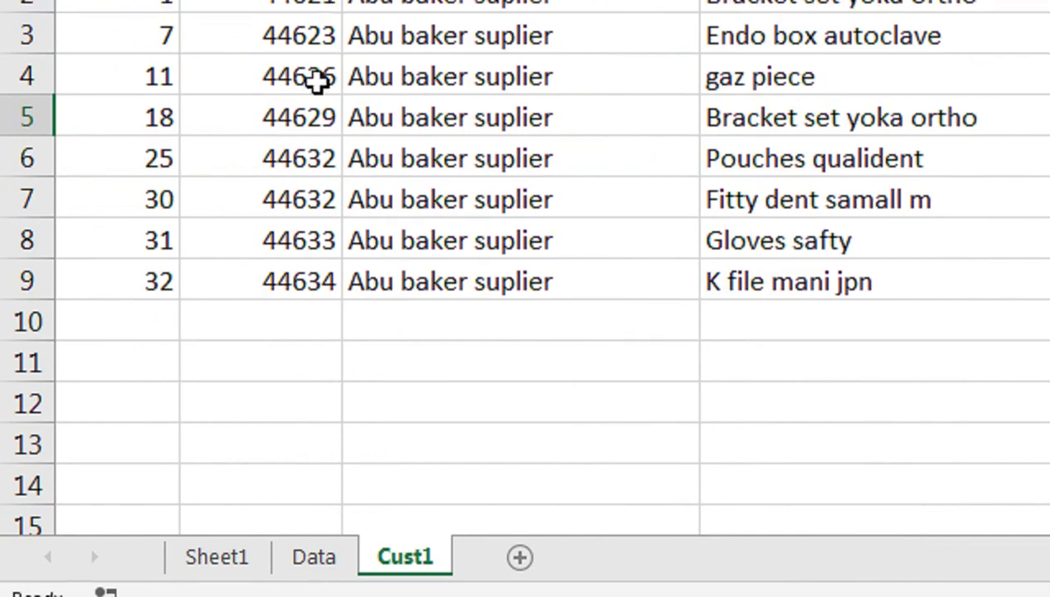
pyautogui.moveTo(294, 147); pyautogui.dragTo(297, 434)
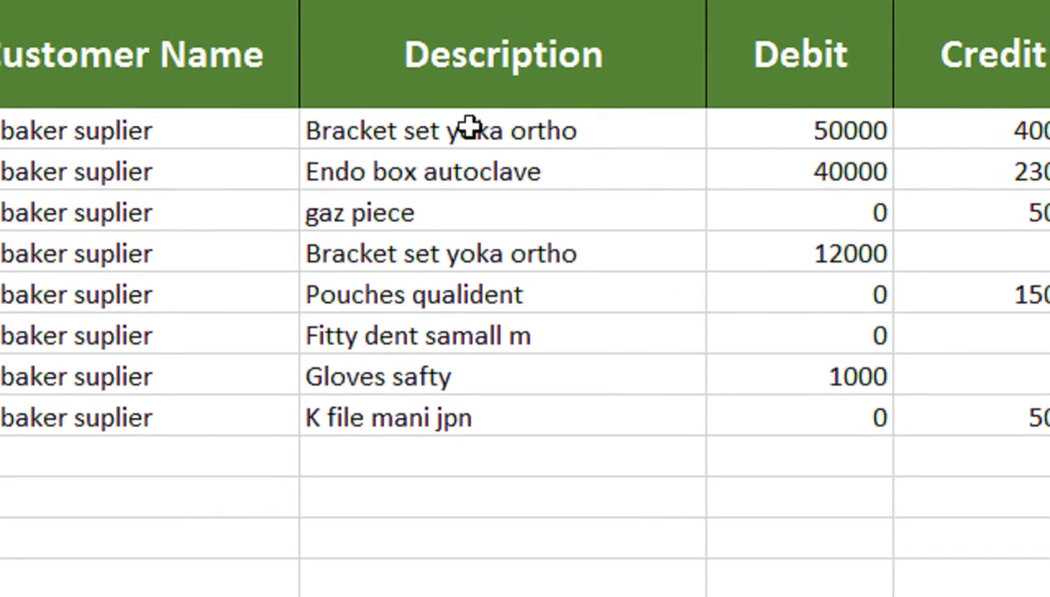
pyautogui.click(819, 143)
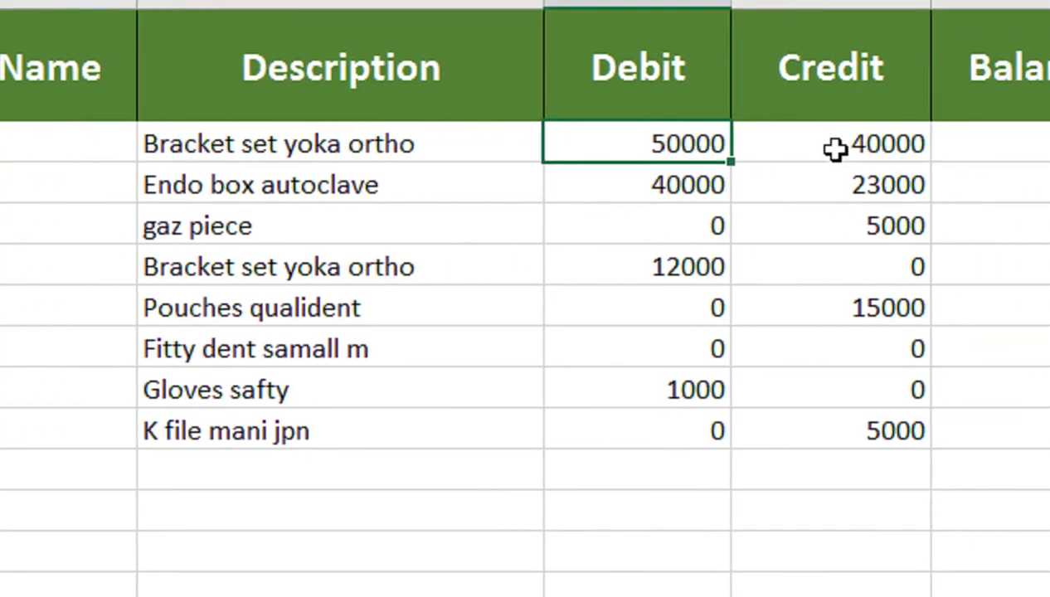
pyautogui.moveTo(626, 147); pyautogui.dragTo(975, 588)
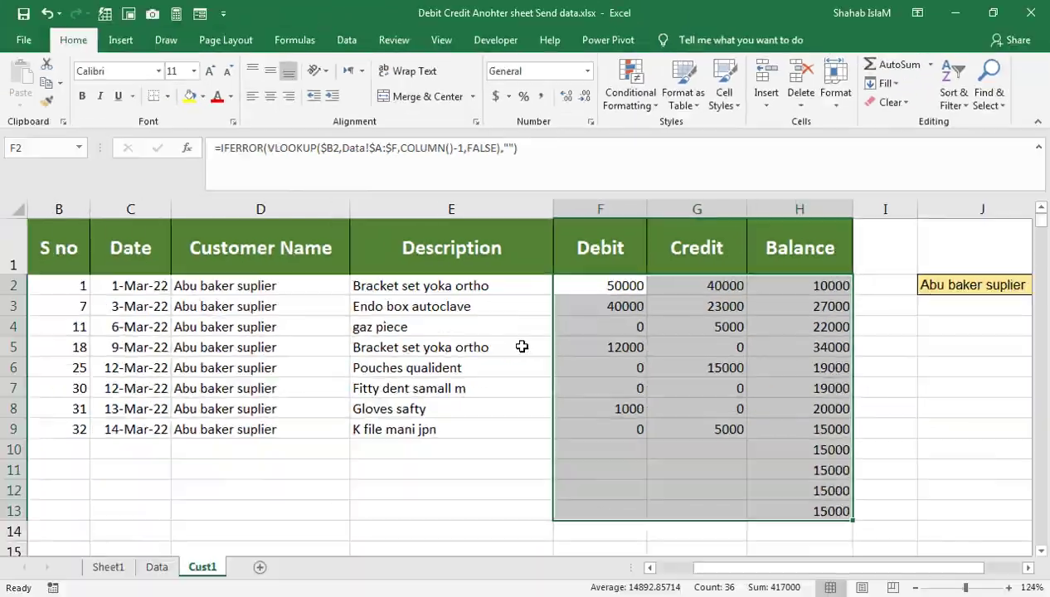
pyautogui.click(431, 487)
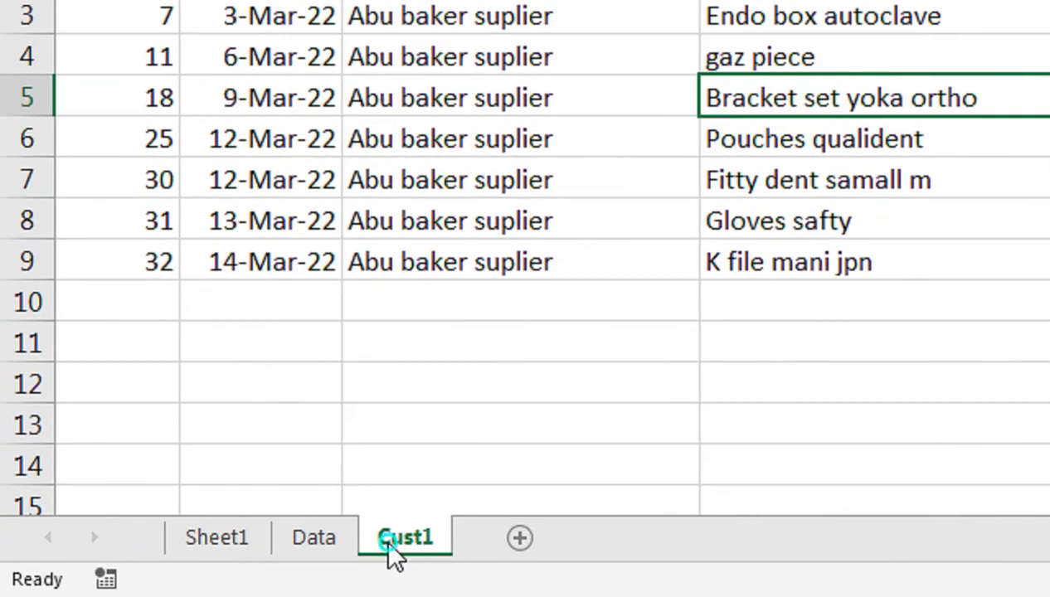
pyautogui.rightClick(199, 569)
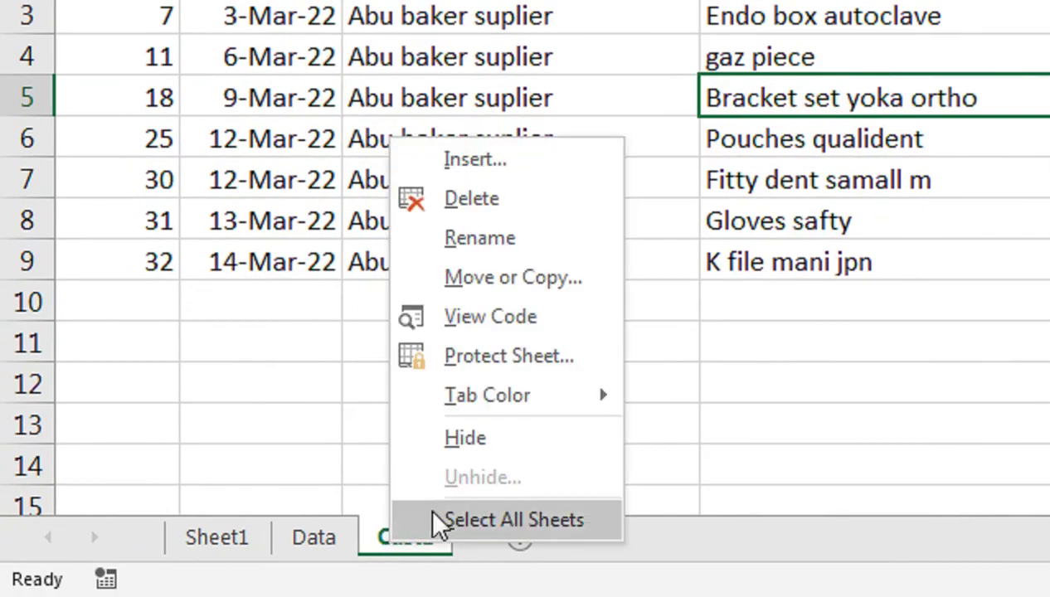
pyautogui.click(516, 286)
pyautogui.click(344, 296)
pyautogui.click(322, 274)
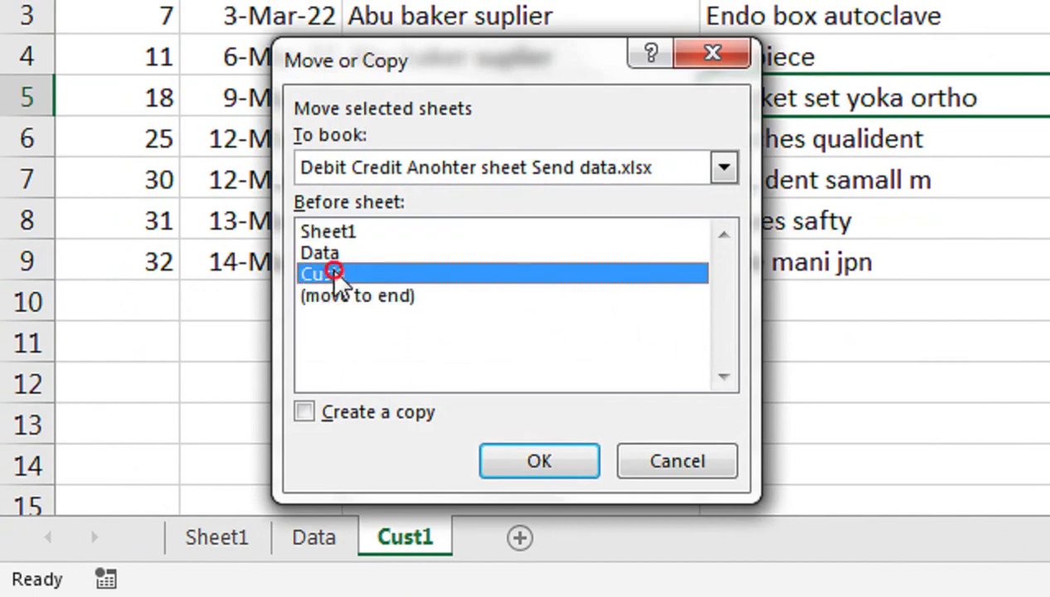
pyautogui.click(593, 470)
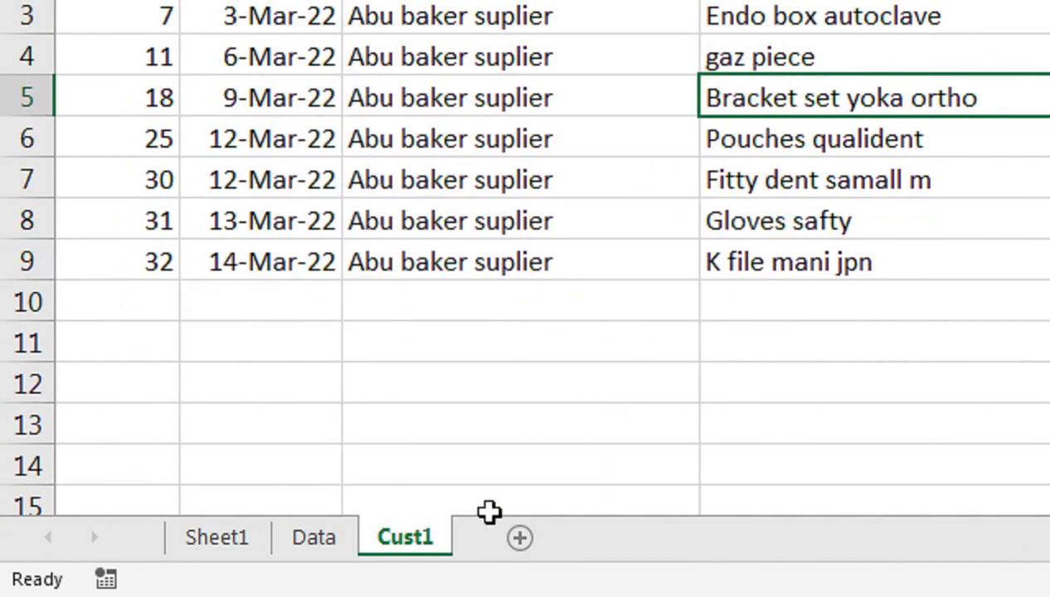
# Create a copy of the Cust1 sheet in the same workbook, placed before Cust1.
pyautogui.rightClick(413, 535)
pyautogui.click(488, 286)
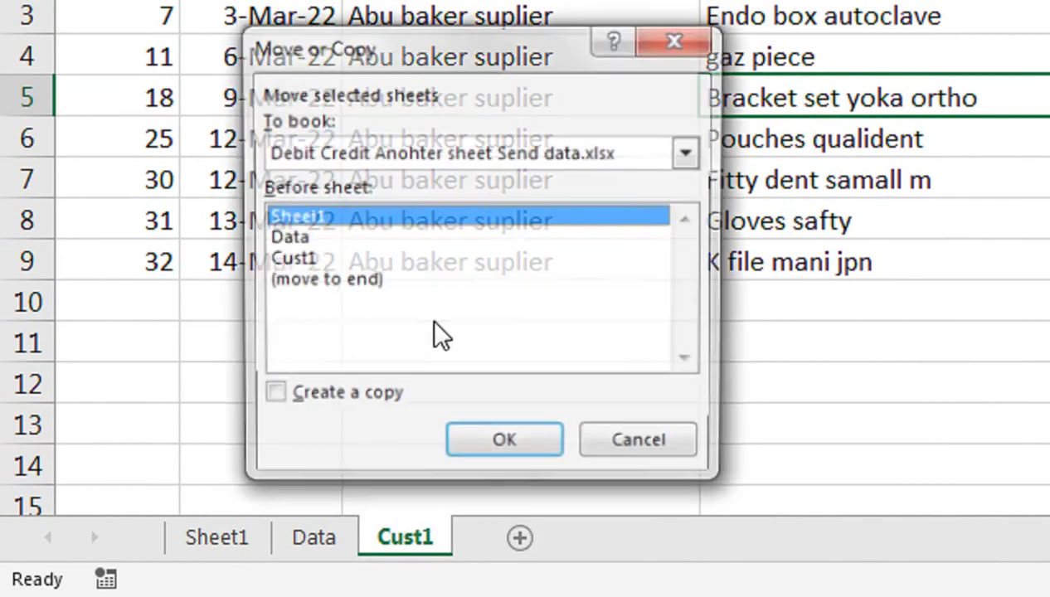
pyautogui.click(303, 261)
pyautogui.click(314, 398)
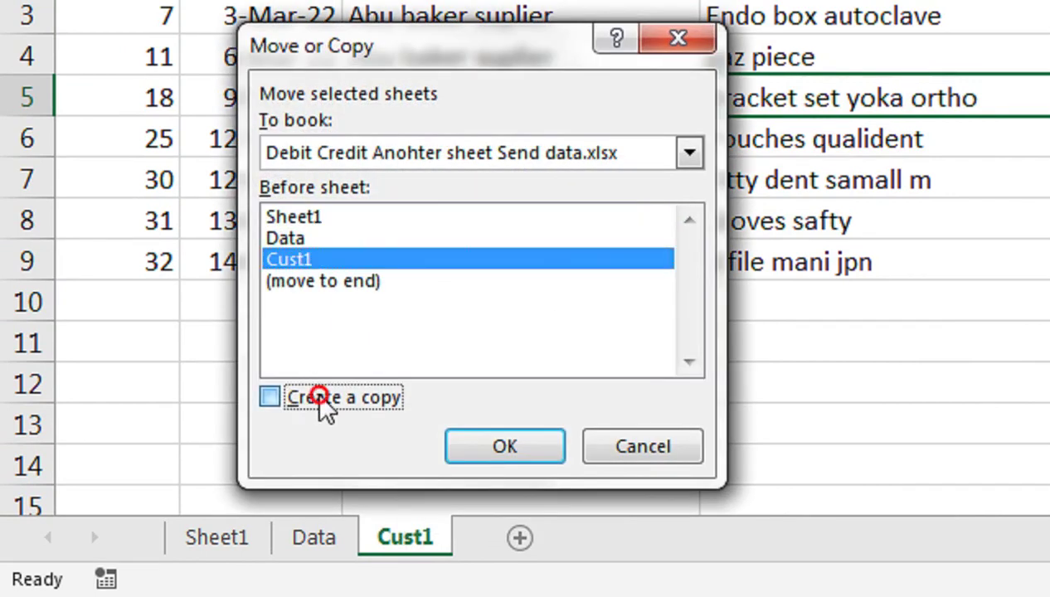
pyautogui.click(490, 452)
# Rename the copied sheet as Cust2.
pyautogui.doubleClick(429, 536)
pyautogui.click(442, 535)
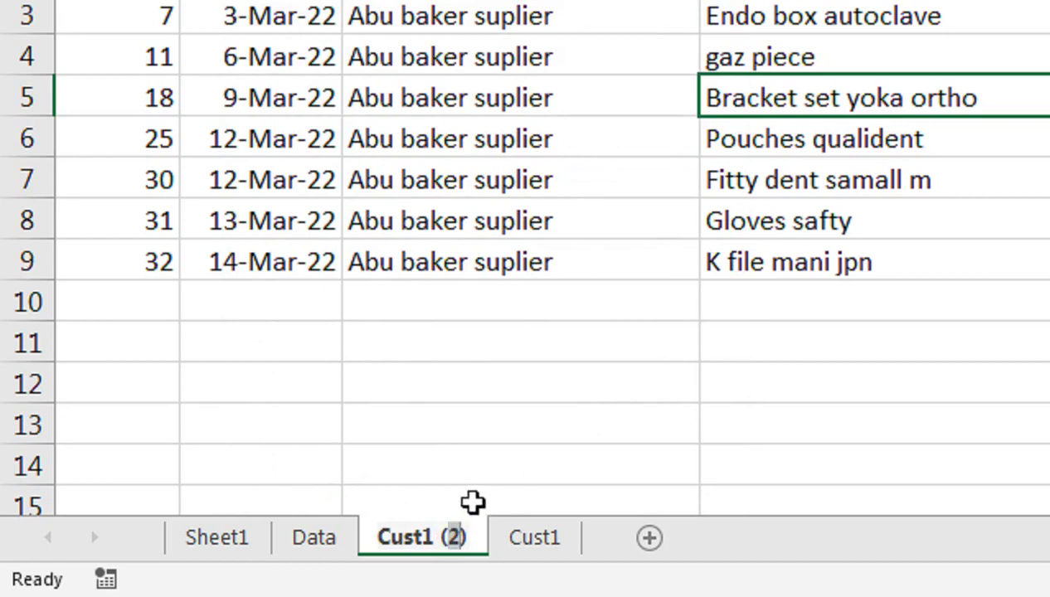
pyautogui.press('BackSpace')
pyautogui.press('BackSpace')
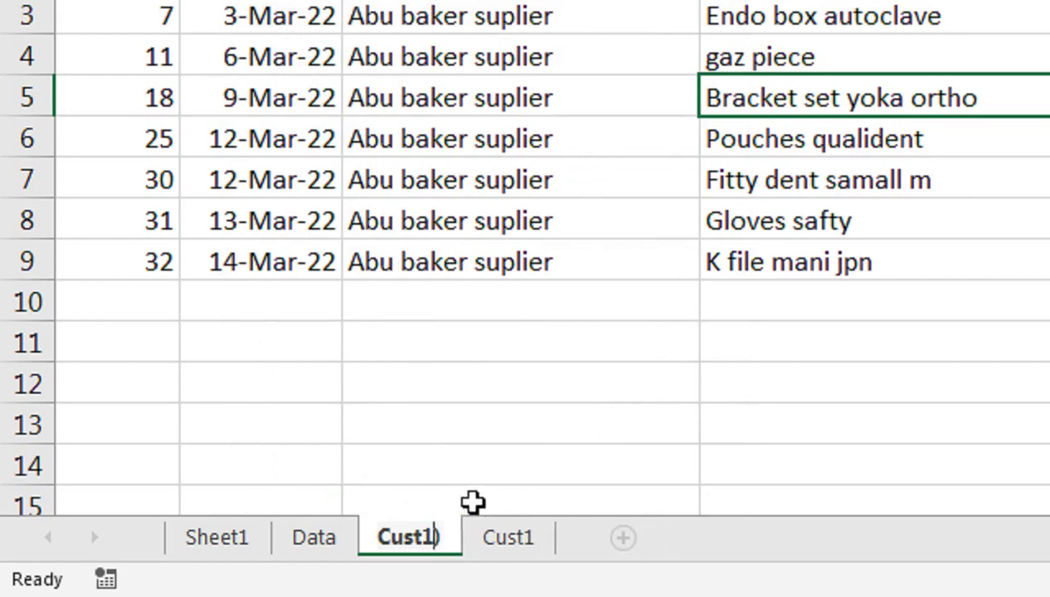
pyautogui.press('BackSpace')
pyautogui.write('2')
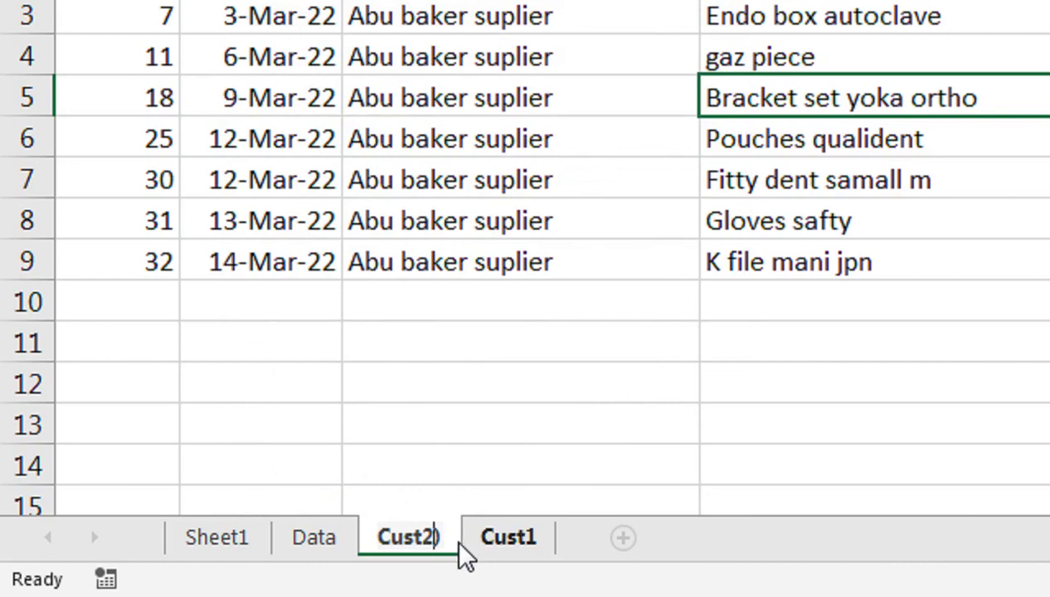
pyautogui.doubleClick(388, 549)
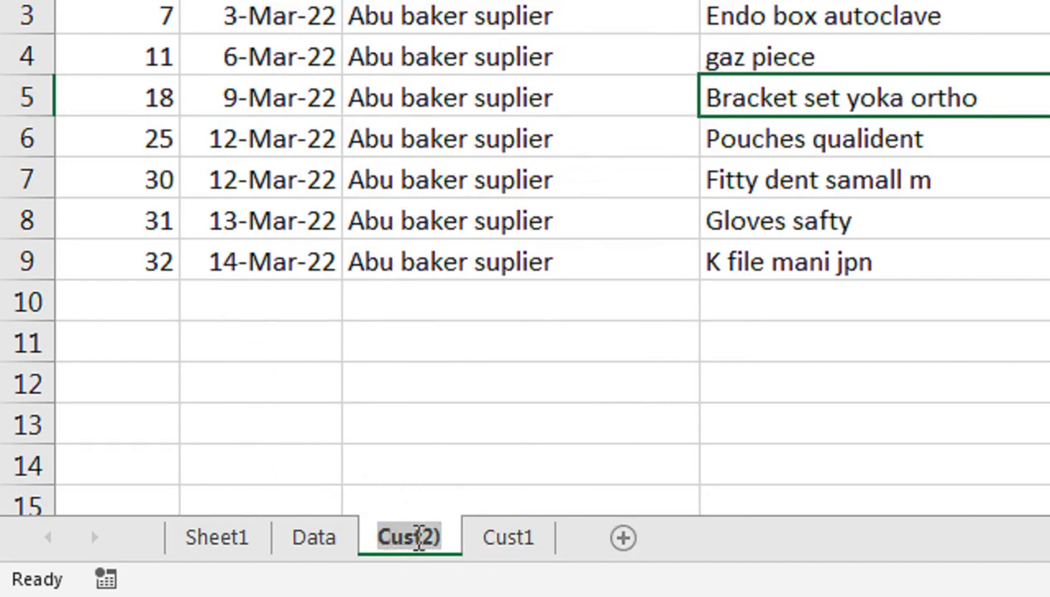
pyautogui.press('End')
pyautogui.press('BackSpace')
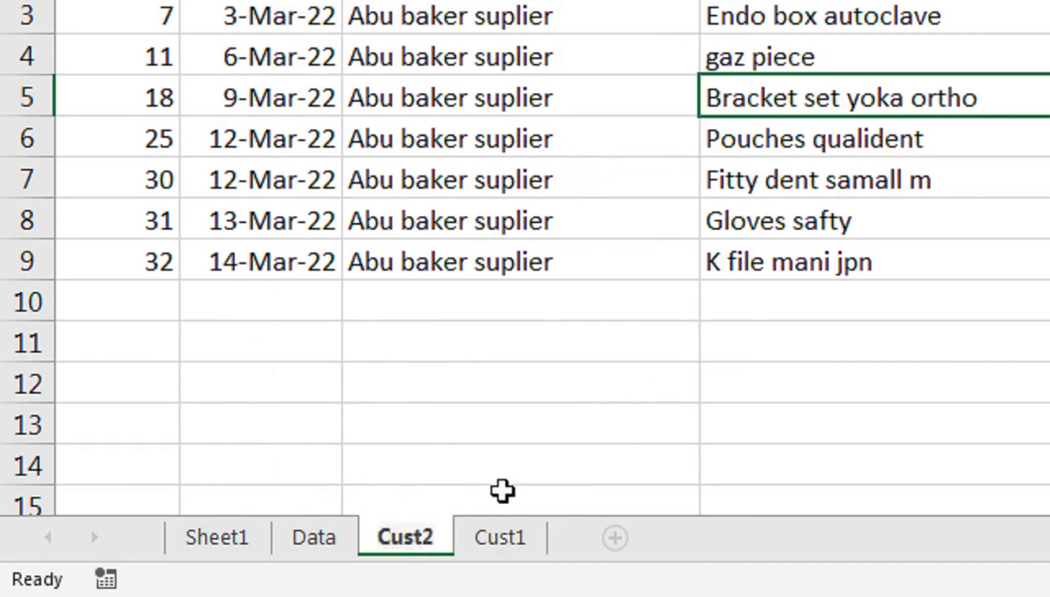
# Move the Cust1 sheet ahead of Cust2 and switch to the Data sheet.
pyautogui.moveTo(476, 555); pyautogui.dragTo(419, 552)
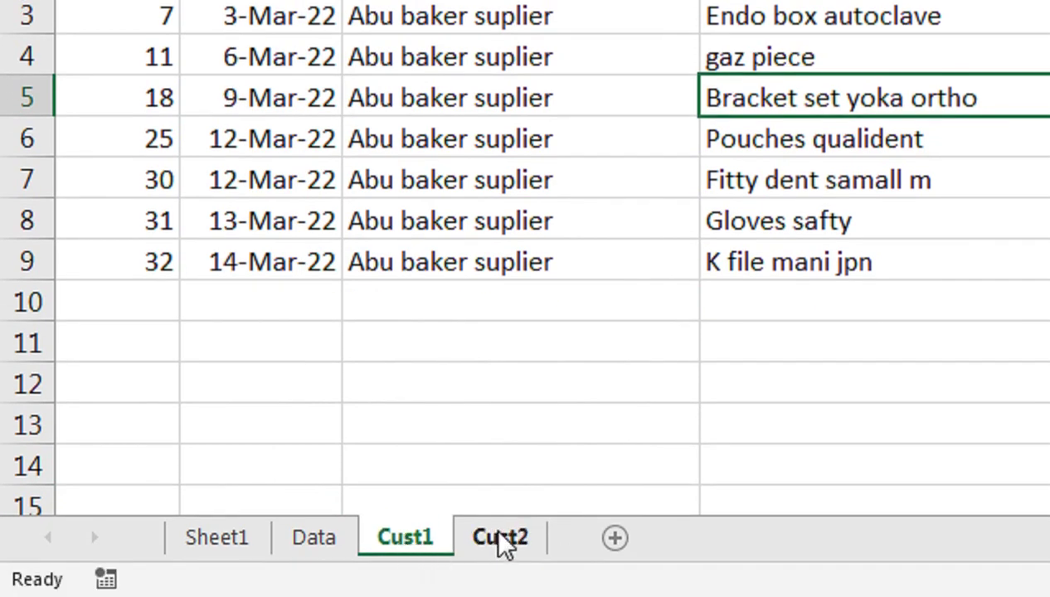
pyautogui.click(500, 539)
pyautogui.click(396, 539)
pyautogui.click(303, 540)
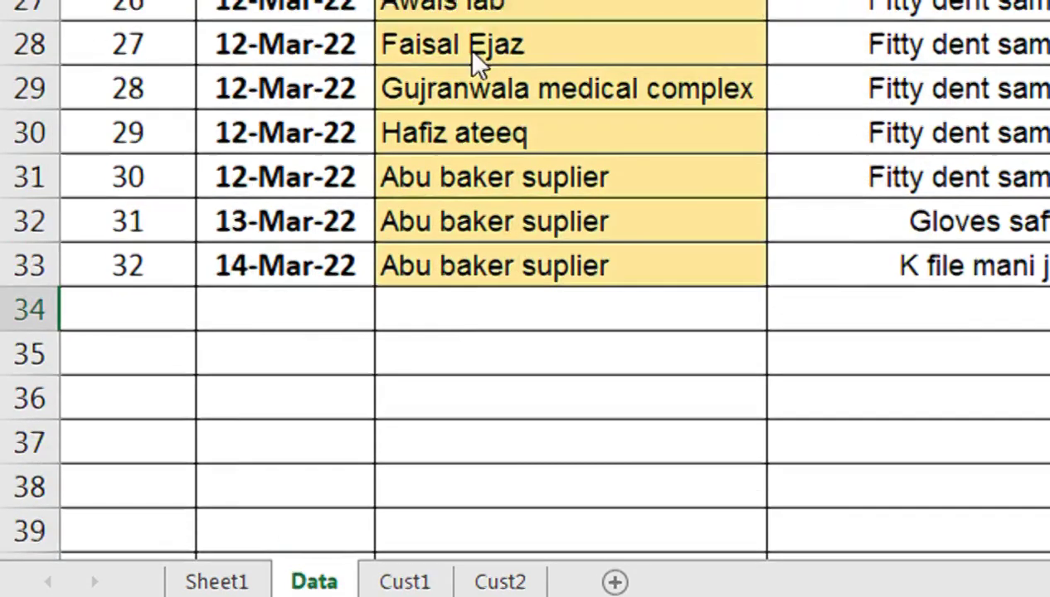
# Copy the customer name adresia hospital from C3 of the Data sheet into the criteria cell J2 on Cust2.
pyautogui.scroll(9, 477, 62)
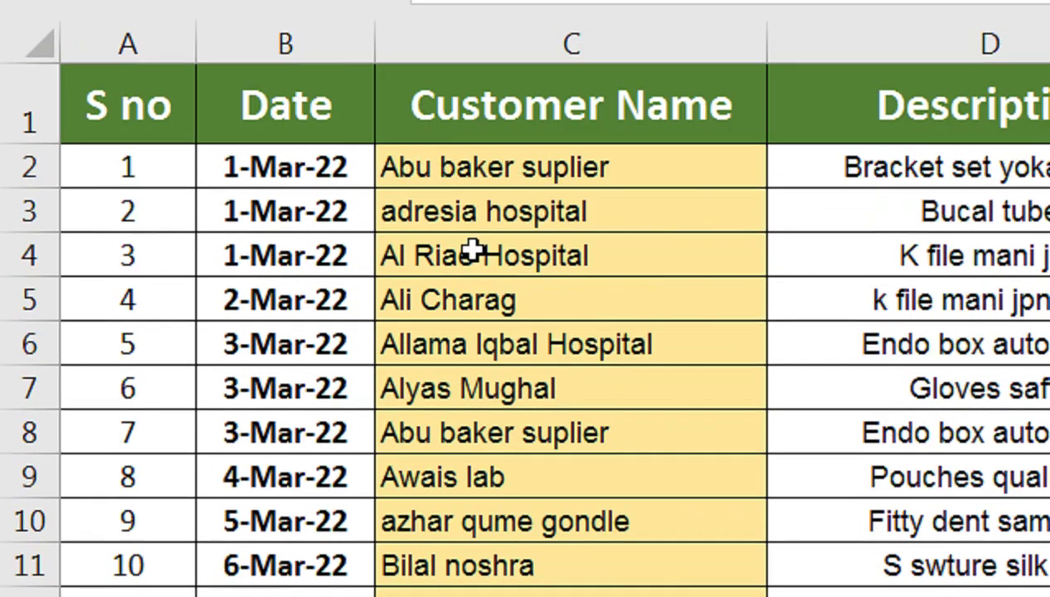
pyautogui.click(477, 222)
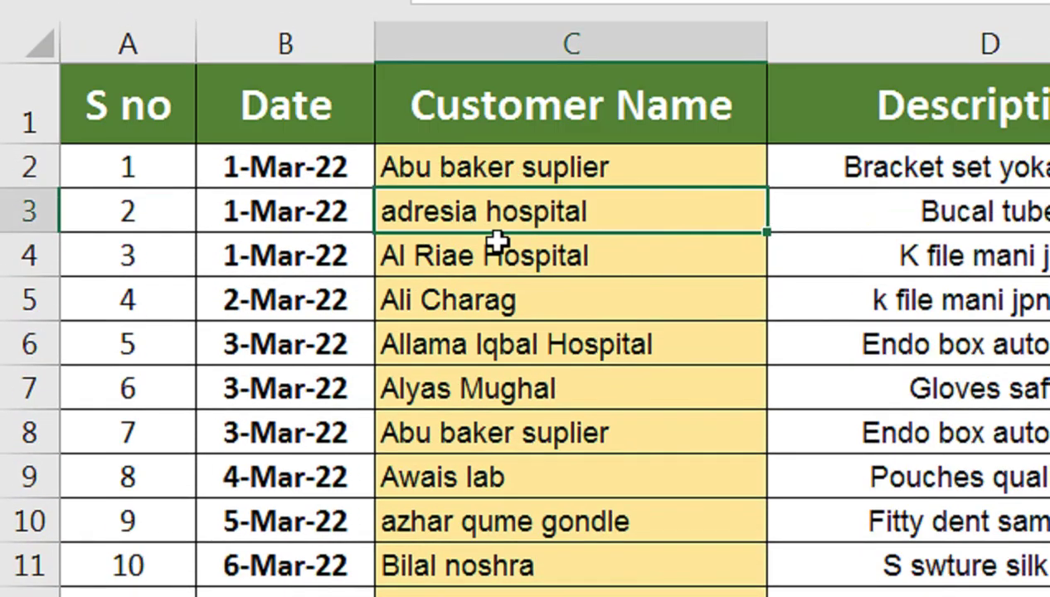
pyautogui.hotkey('ctrl', 'c')
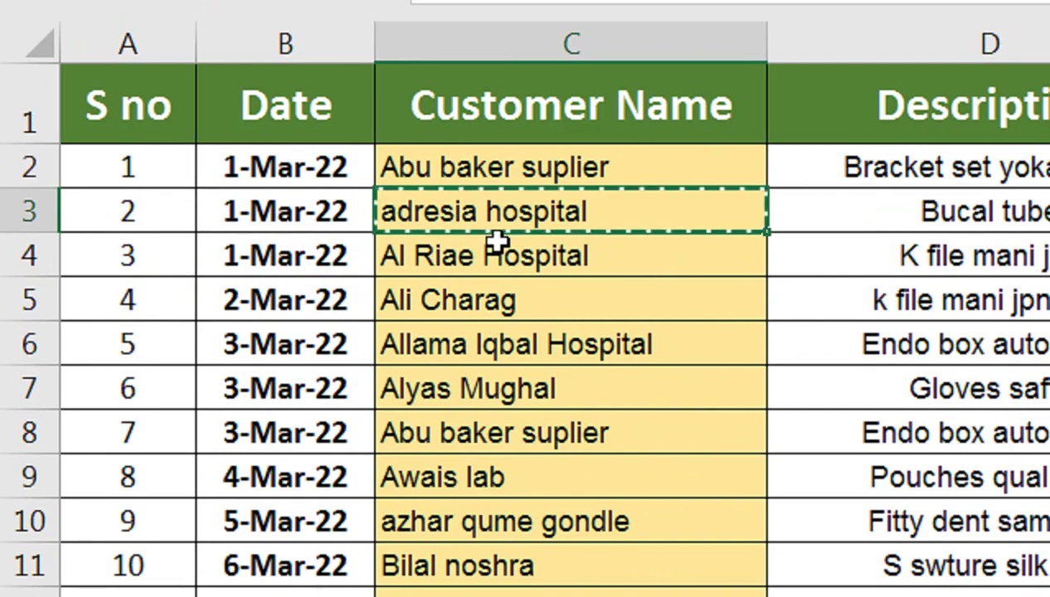
pyautogui.click(522, 556)
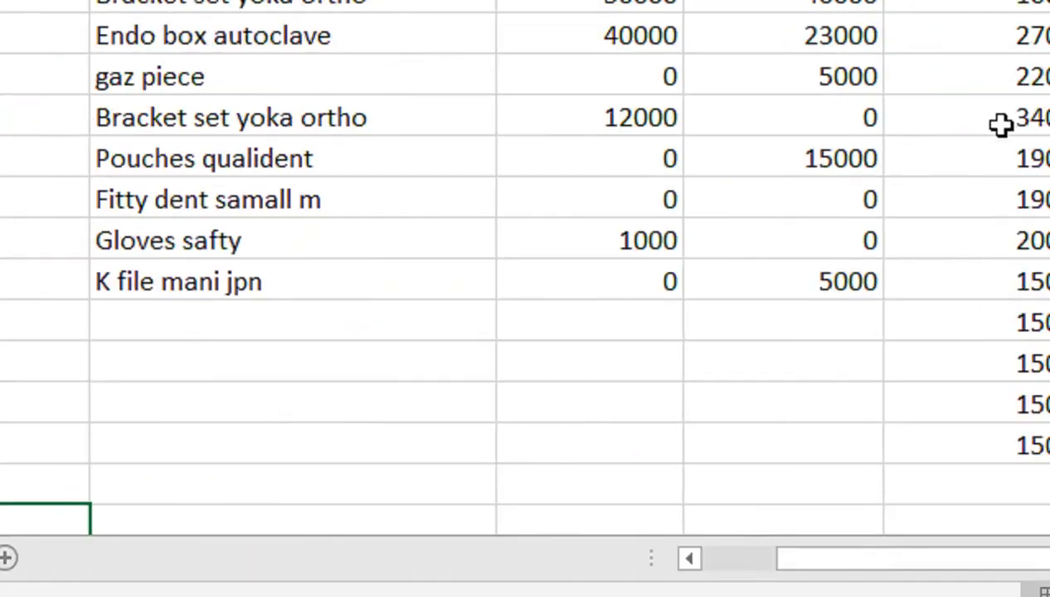
pyautogui.click(834, 127)
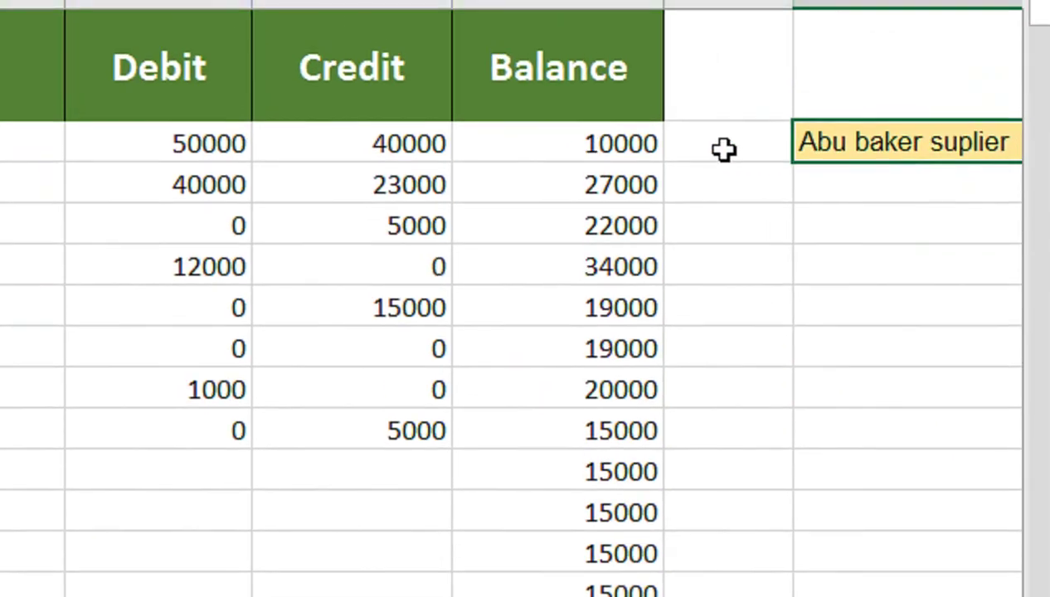
pyautogui.hotkey('ctrl', 'v')
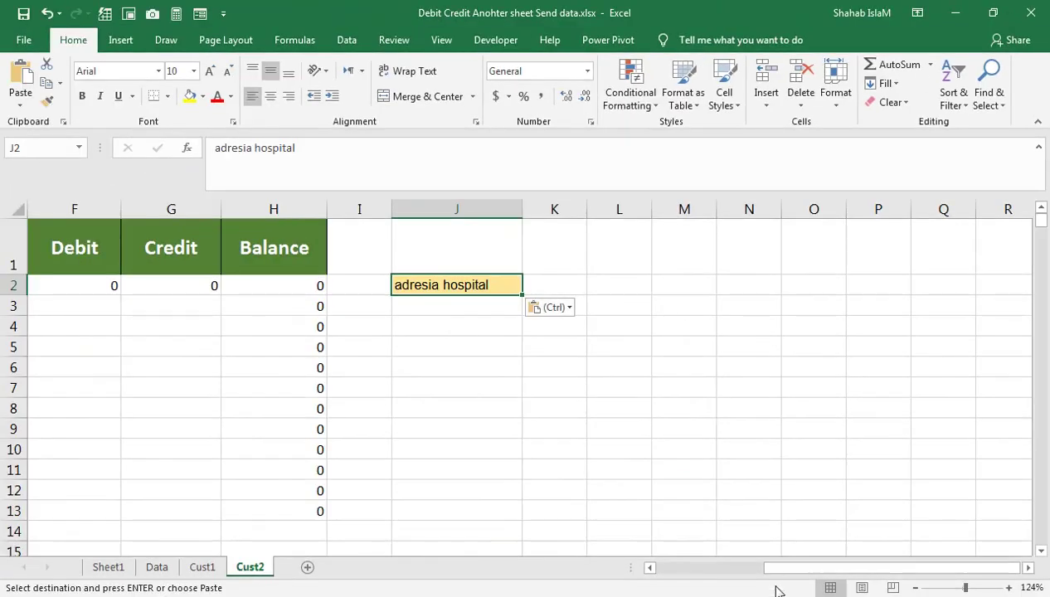
pyautogui.moveTo(811, 568); pyautogui.dragTo(672, 556)
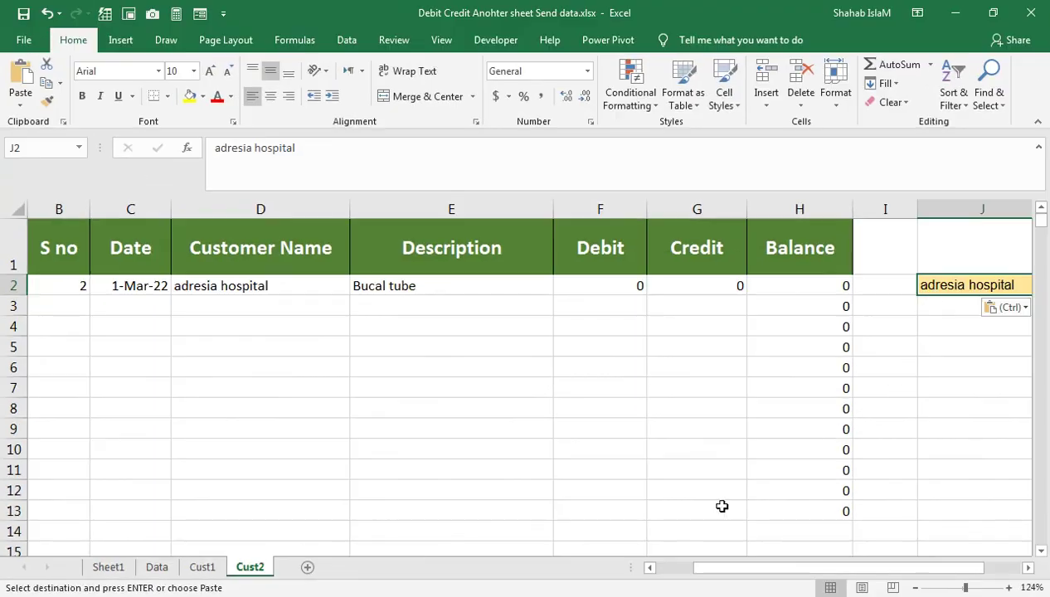
# On the Data sheet, add serial number 33 in A34, continuing the centred numbering of the rows above.
pyautogui.click(151, 567)
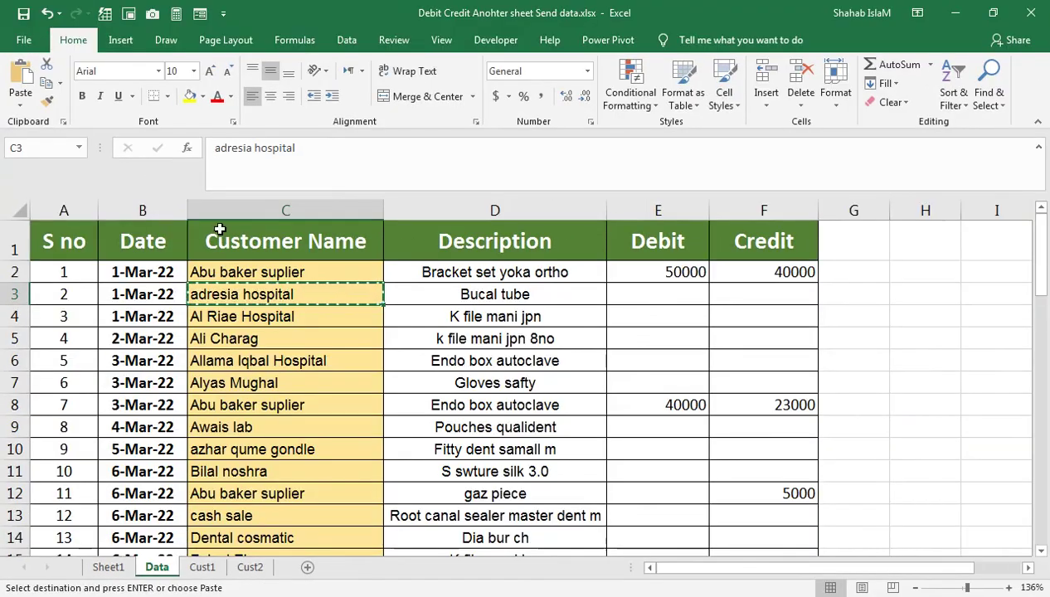
pyautogui.hotkey('ctrl', 'c')
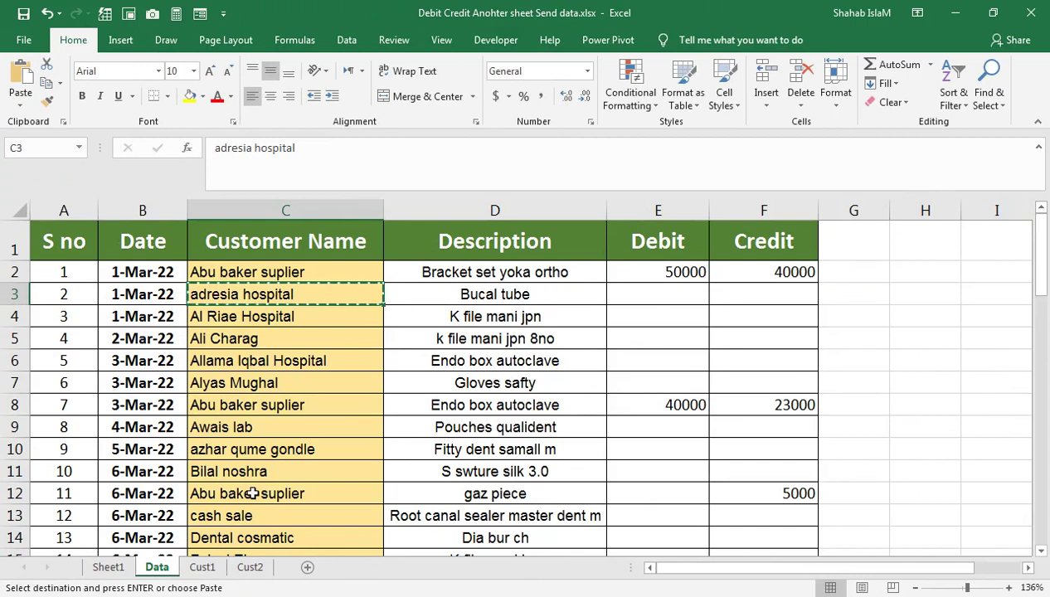
pyautogui.click(232, 467)
pyautogui.scroll(-2, 230, 465)
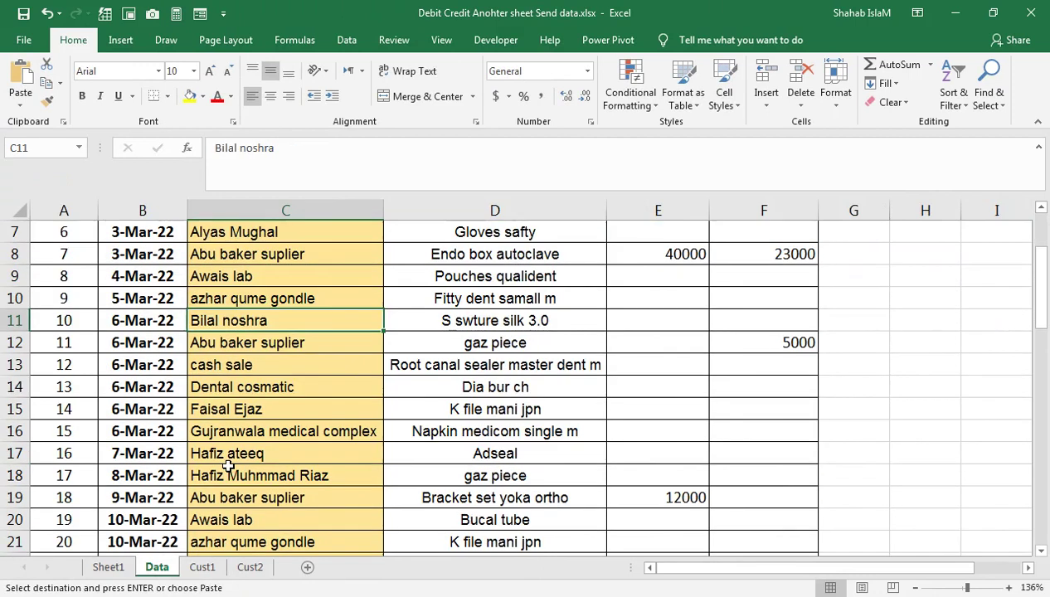
pyautogui.scroll(-11, 394, 507)
pyautogui.click(394, 506)
pyautogui.scroll(-4, 332, 485)
pyautogui.scroll(10, 313, 481)
pyautogui.click(73, 498)
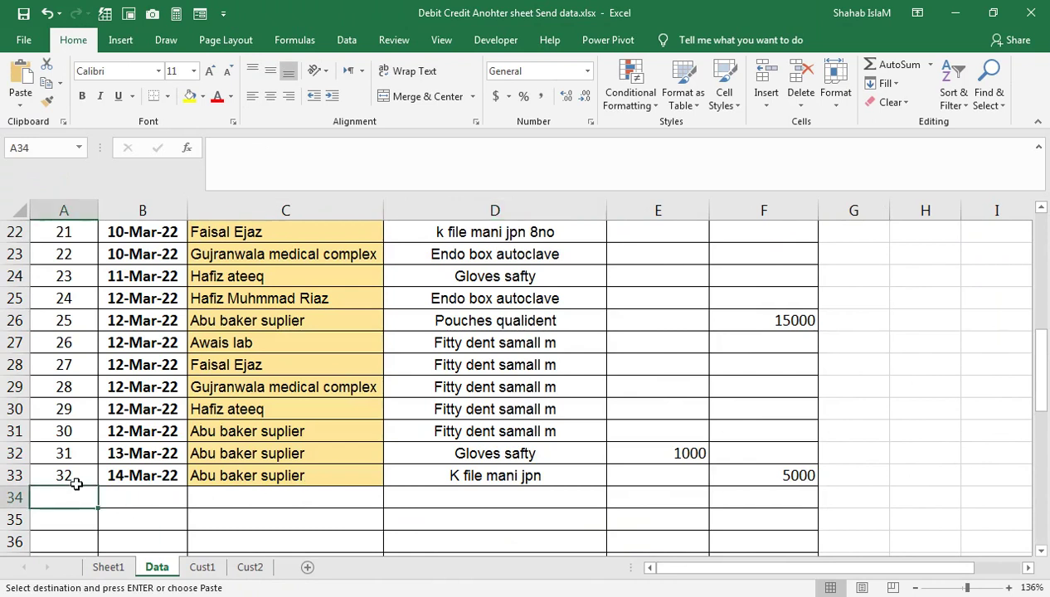
pyautogui.click(75, 481)
pyautogui.press('Down')
pyautogui.write('33')
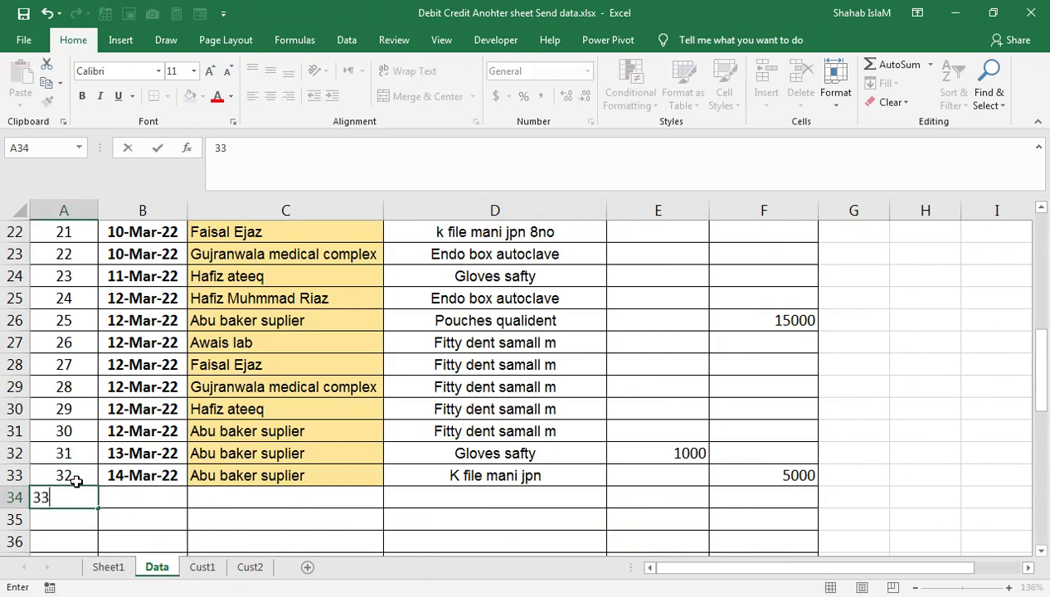
pyautogui.press('Tab')
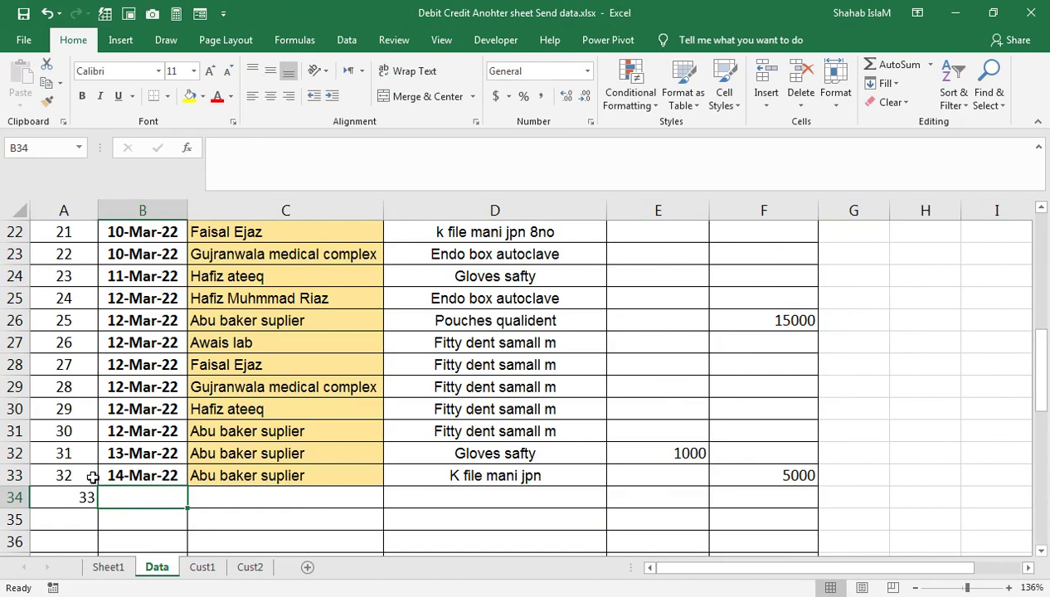
pyautogui.click(84, 480)
pyautogui.moveTo(93, 489); pyautogui.dragTo(87, 503)
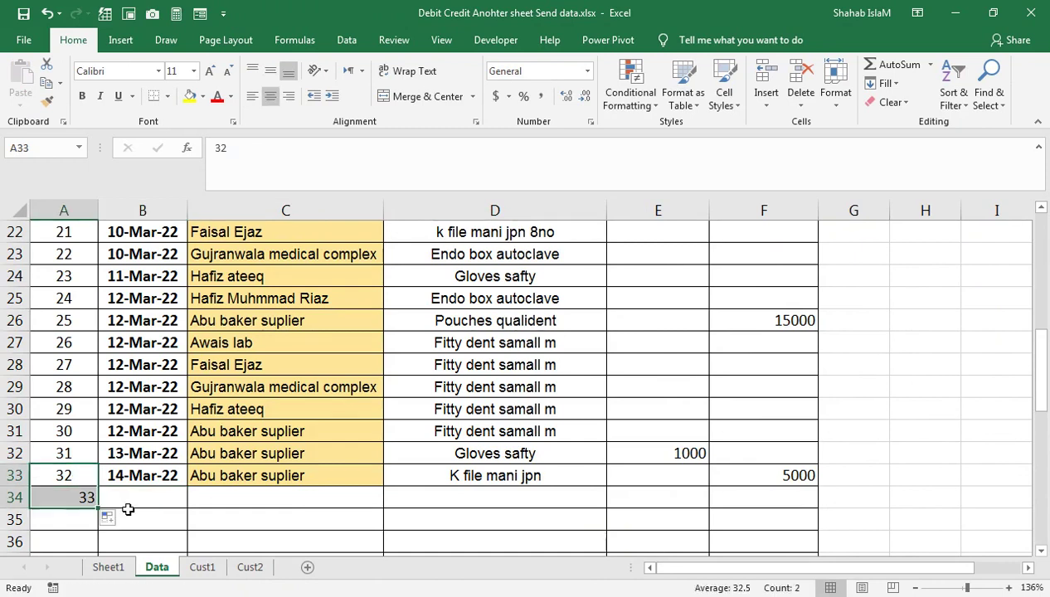
# Continue the date series to 15-Mar-22 in B34 and copy the customer name adresia hospital from C3 into C34.
pyautogui.click(150, 479)
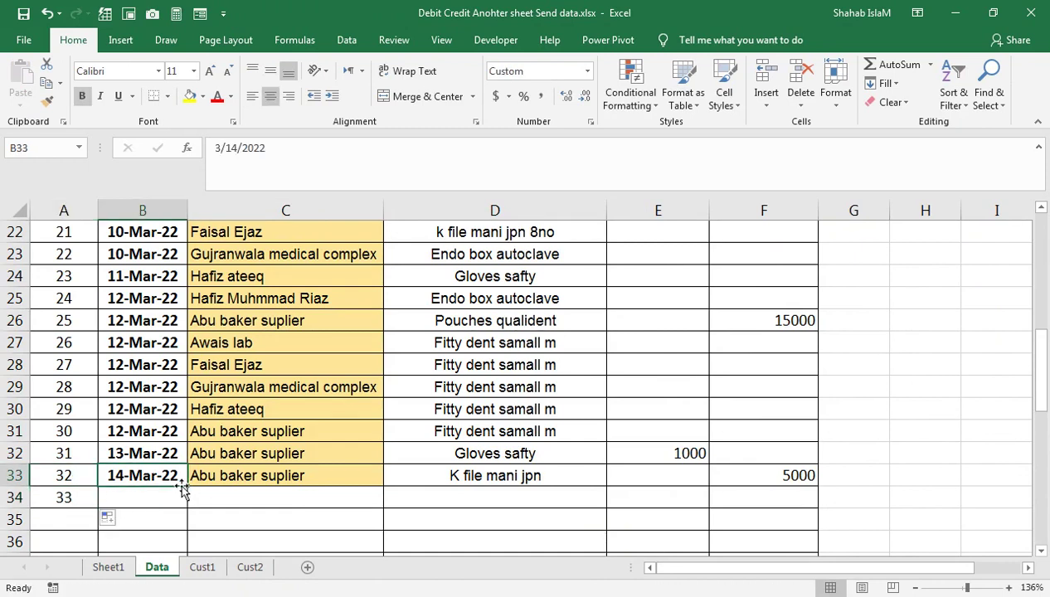
pyautogui.moveTo(188, 488); pyautogui.dragTo(186, 499)
pyautogui.click(230, 497)
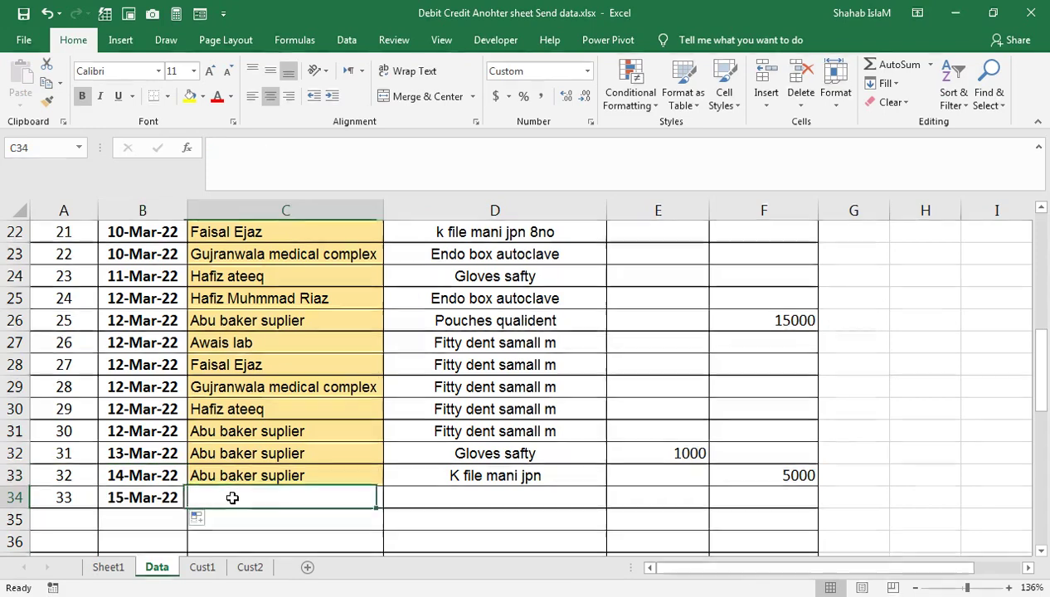
pyautogui.scroll(7, 228, 481)
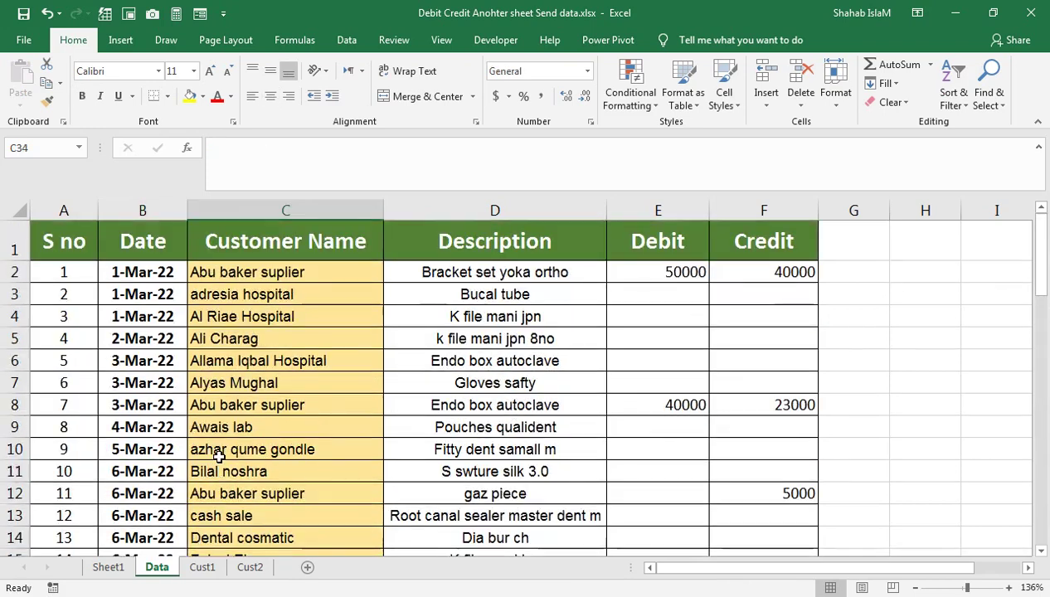
pyautogui.click(232, 294)
pyautogui.hotkey('ctrl', 'c')
pyautogui.scroll(-6, 237, 365)
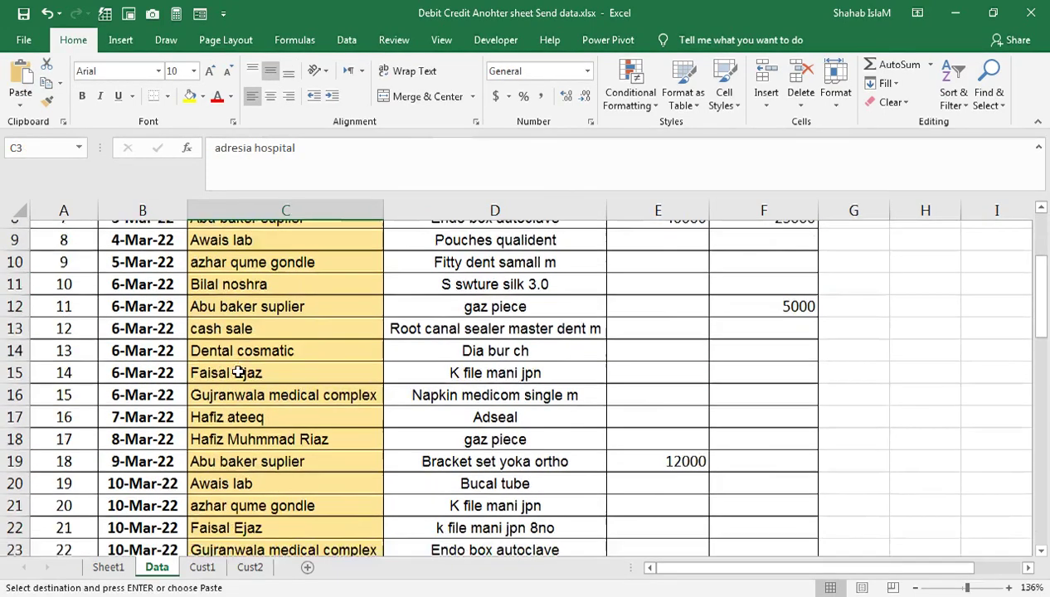
pyautogui.scroll(-2, 245, 437)
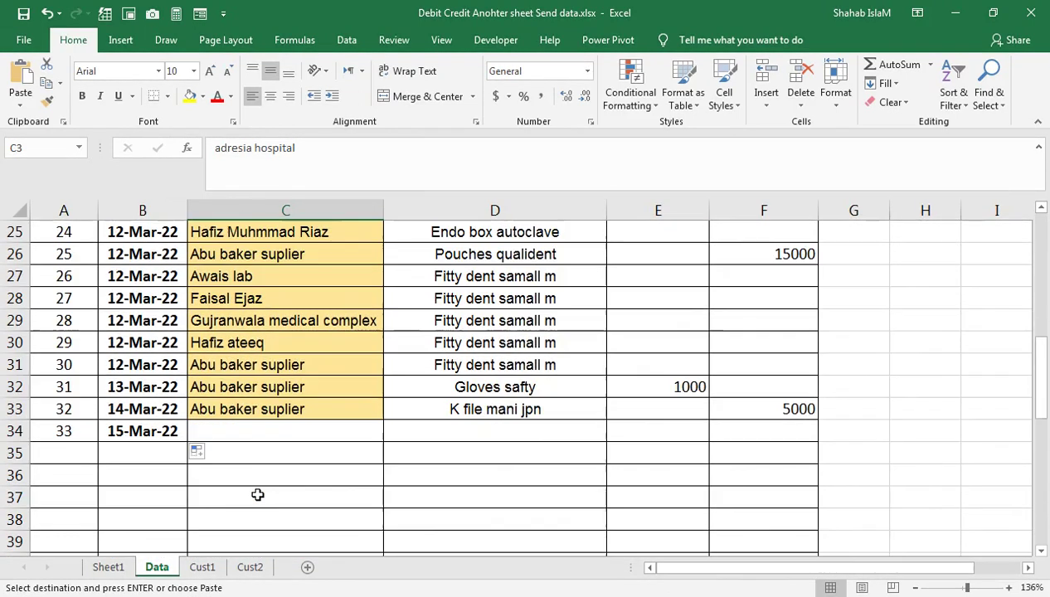
pyautogui.click(247, 428)
pyautogui.hotkey('ctrl', 'v')
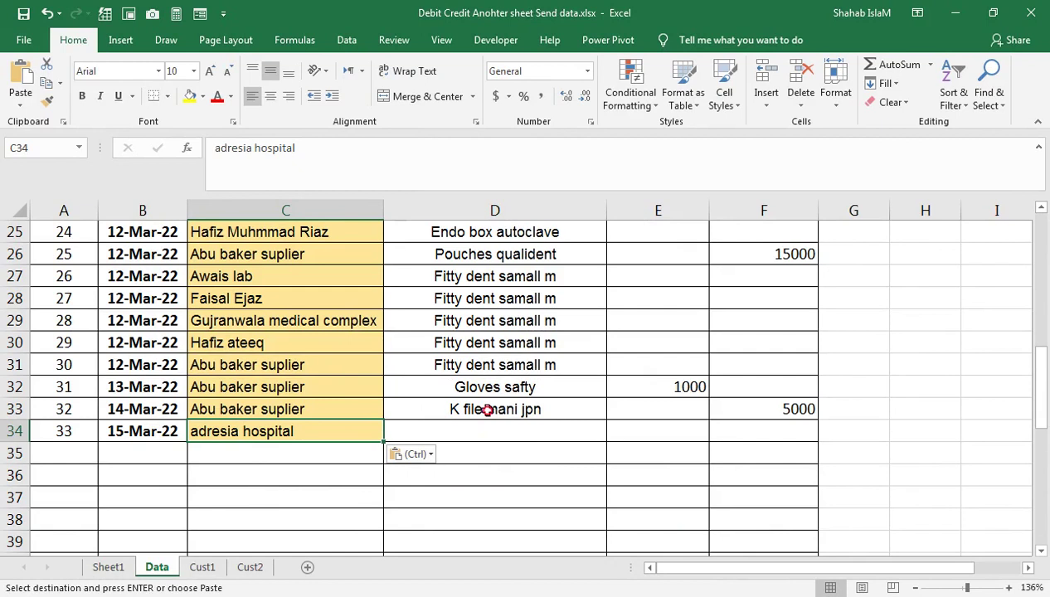
# Complete row 34 with the description K file mani jpn, a debit of 5000 and a credit of 4000.
pyautogui.moveTo(488, 411); pyautogui.dragTo(489, 424)
pyautogui.hotkey('ctrl', 'd')
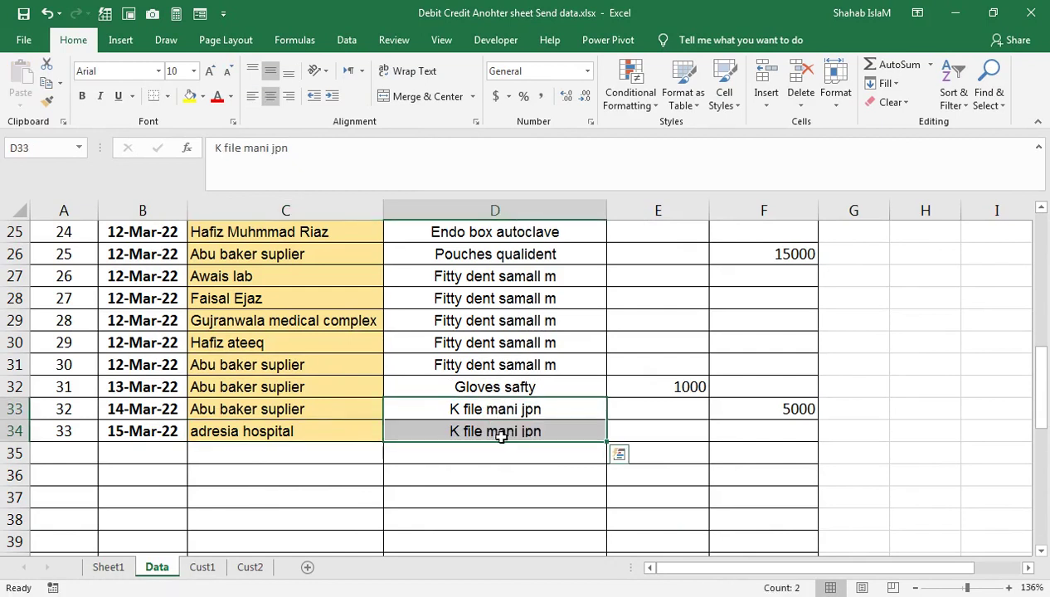
pyautogui.click(649, 435)
pyautogui.write('500')
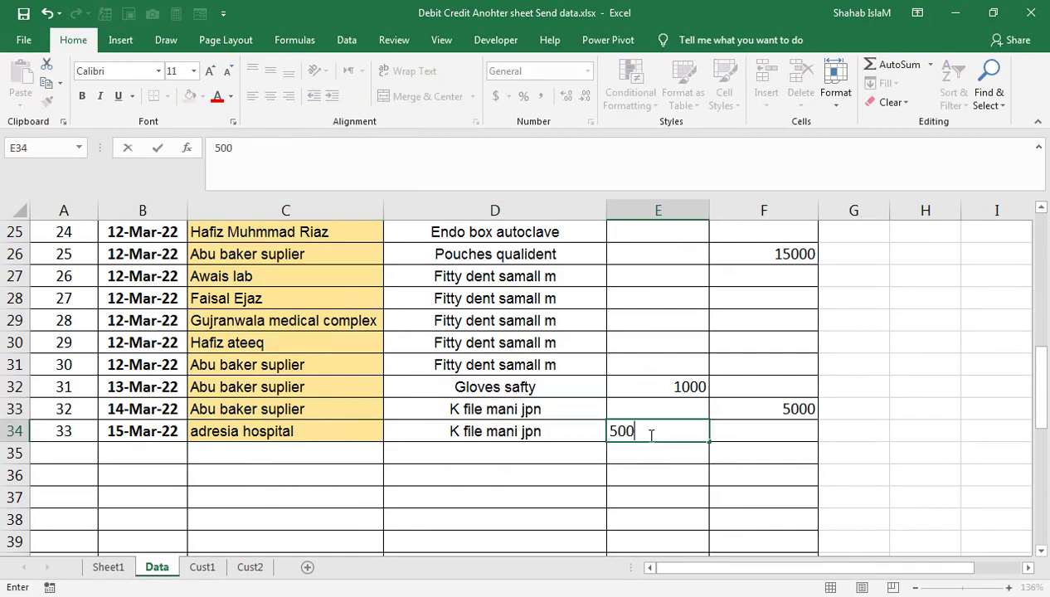
pyautogui.write('0')
pyautogui.press('Tab')
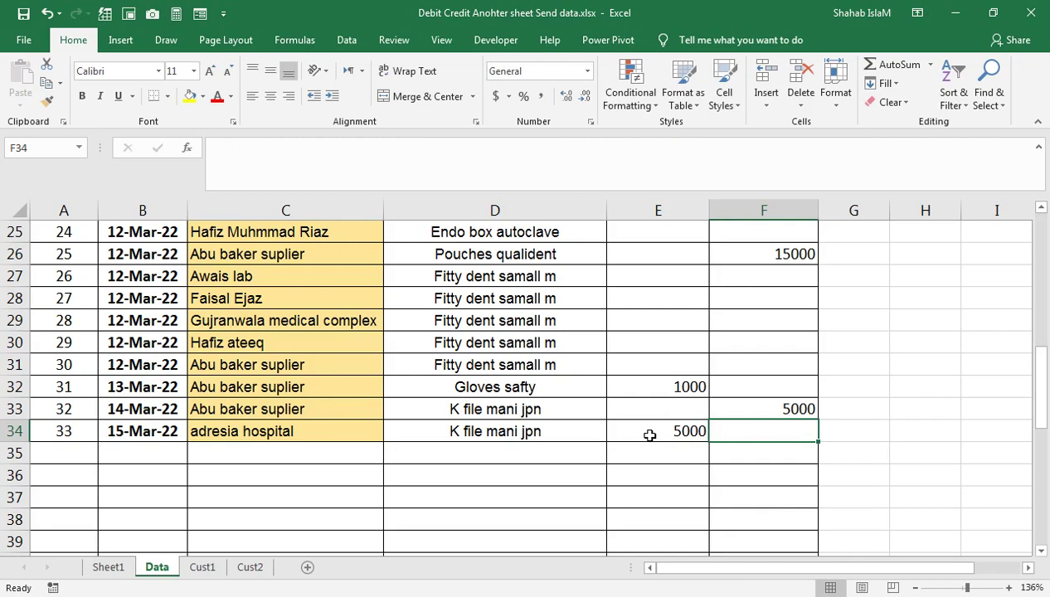
pyautogui.write('4000')
pyautogui.press('Return')
# Enter a debit of 1000 and a credit of 10000 for the adresia hospital record in row 3.
pyautogui.press('Up')
pyautogui.press('Up')
pyautogui.press('Up')
pyautogui.press('Up')
pyautogui.press('Up')
pyautogui.press('Up')
pyautogui.press('Up')
pyautogui.press('Up')
pyautogui.press('Up')
pyautogui.press('Up')
pyautogui.press('Up')
pyautogui.press('Up')
pyautogui.press('Up')
pyautogui.press('Up')
pyautogui.press('Up')
pyautogui.press('Up')
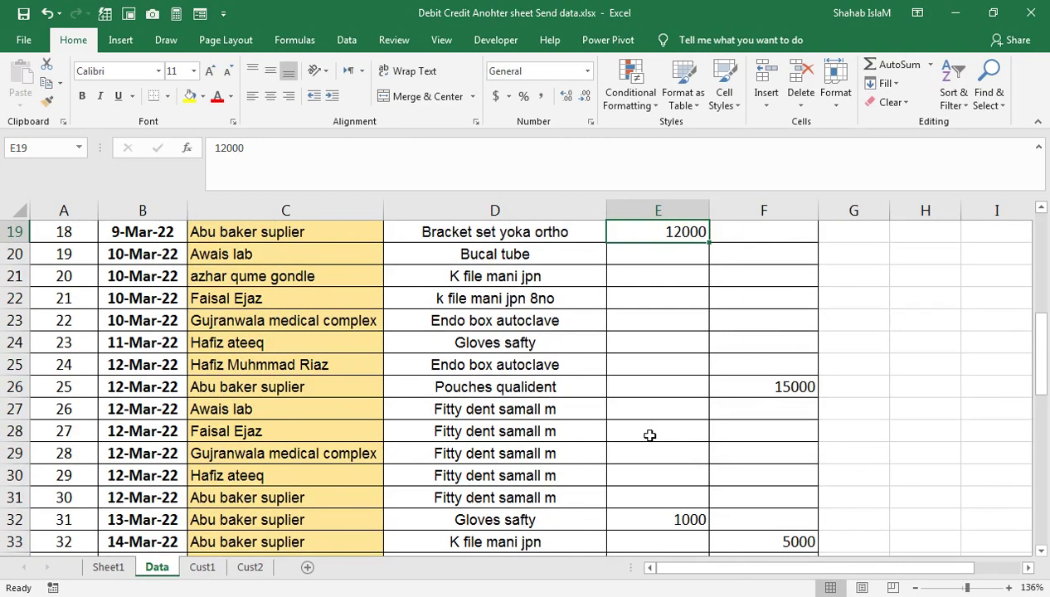
pyautogui.press('Up')
pyautogui.press('Up')
pyautogui.press('Up')
pyautogui.press('Up')
pyautogui.press('Up')
pyautogui.press('Up')
pyautogui.press('Up')
pyautogui.press('Up')
pyautogui.press('Up')
pyautogui.press('Up')
pyautogui.press('Up')
pyautogui.press('Up')
pyautogui.press('Up')
pyautogui.press('Up')
pyautogui.press('Up')
pyautogui.press('Up')
pyautogui.press('Up')
pyautogui.press('Up')
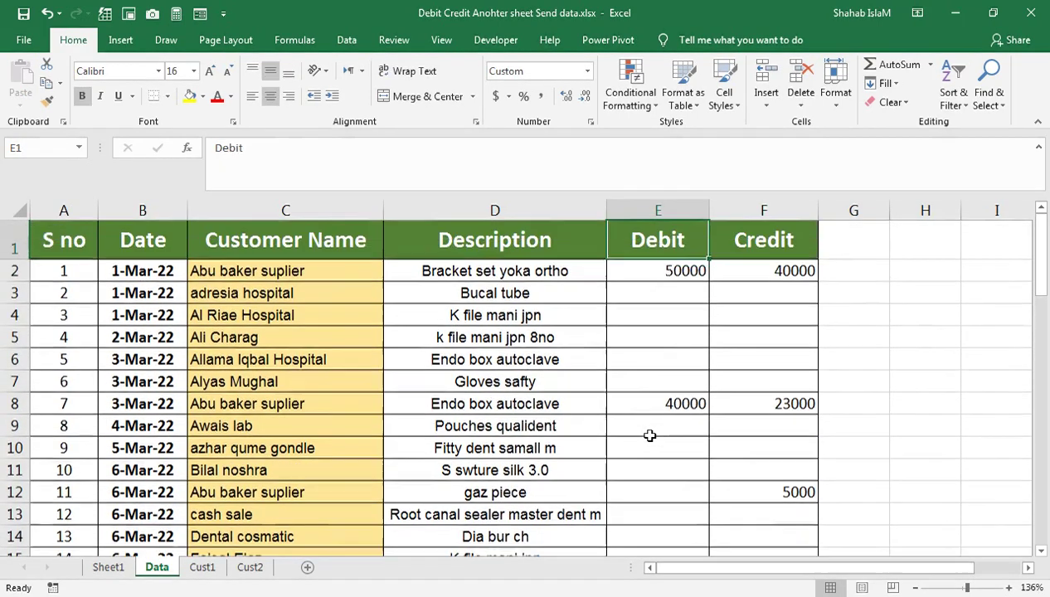
pyautogui.press('Down')
pyautogui.press('Down')
pyautogui.write('100')
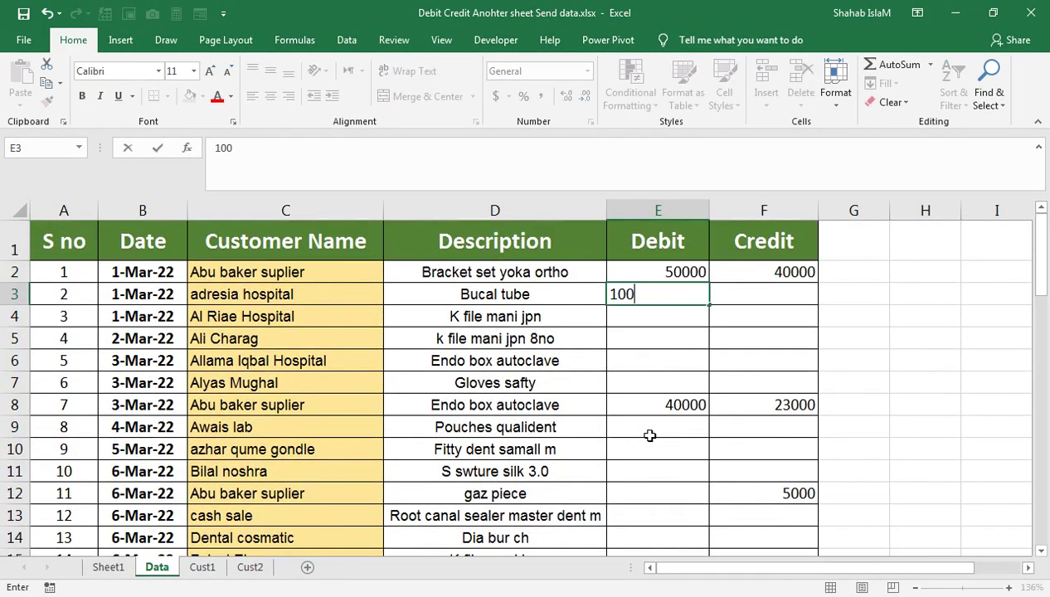
pyautogui.press('Return')
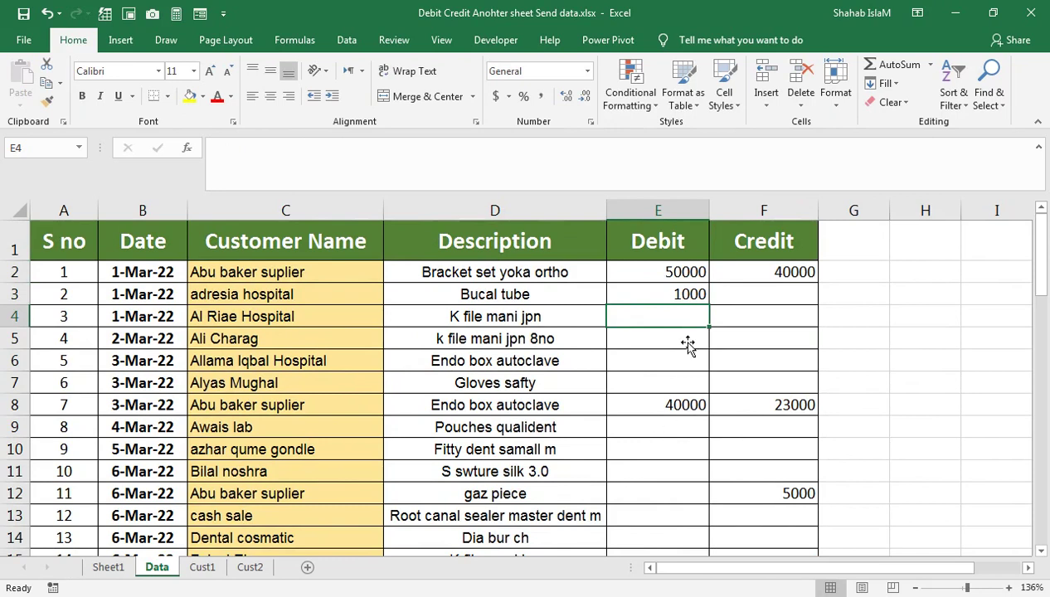
pyautogui.click(715, 298)
pyautogui.write('10')
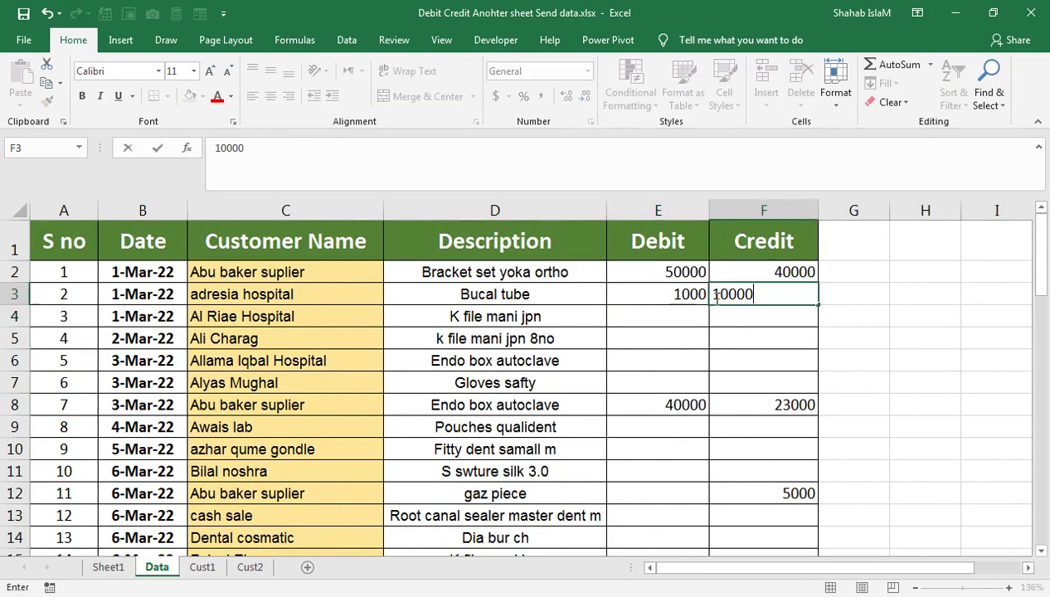
pyautogui.write('000')
pyautogui.press('Return')
# Extend the records through row 36 with serial numbers 34 and 35, dates 16-Mar-22 and 17-Mar-22, and customer adresia hospital.
pyautogui.scroll(-11, 386, 427)
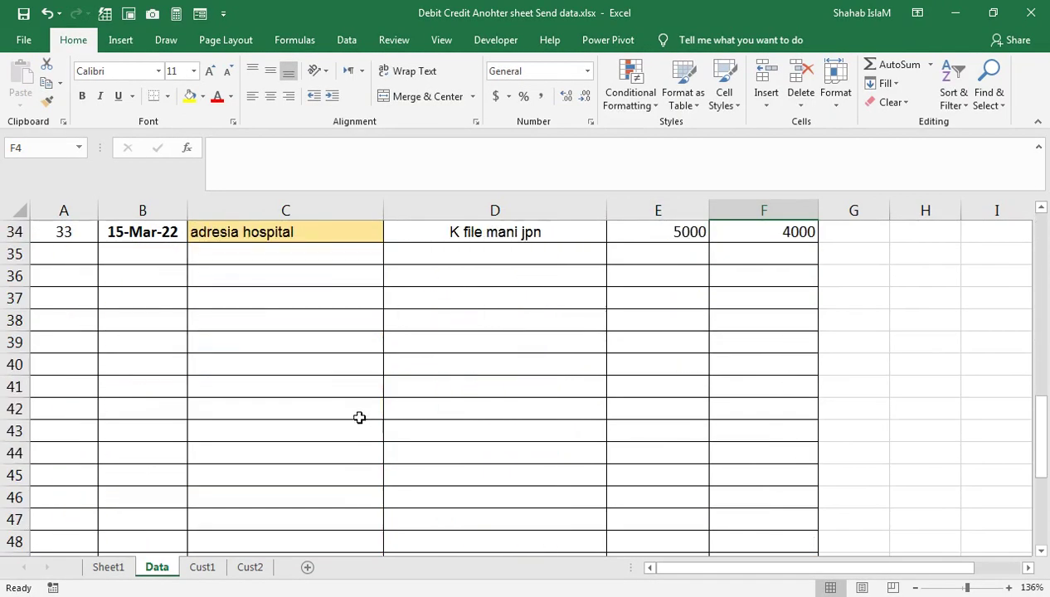
pyautogui.scroll(3, 359, 417)
pyautogui.click(96, 434)
pyautogui.moveTo(100, 442); pyautogui.dragTo(103, 481)
pyautogui.click(150, 427)
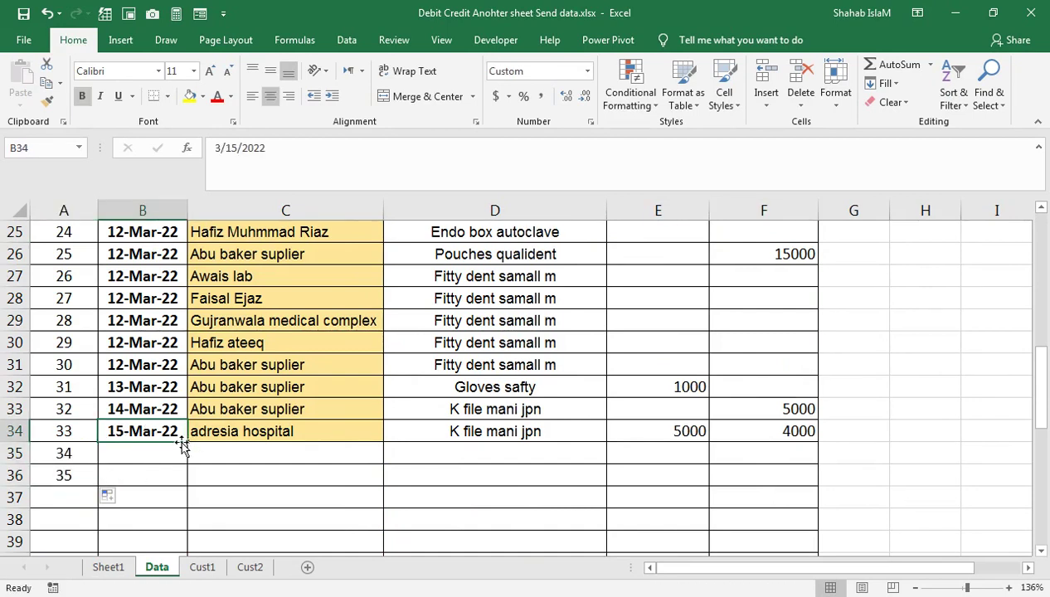
pyautogui.moveTo(189, 443); pyautogui.dragTo(185, 481)
pyautogui.moveTo(274, 437); pyautogui.dragTo(307, 478)
pyautogui.hotkey('ctrl', 'd')
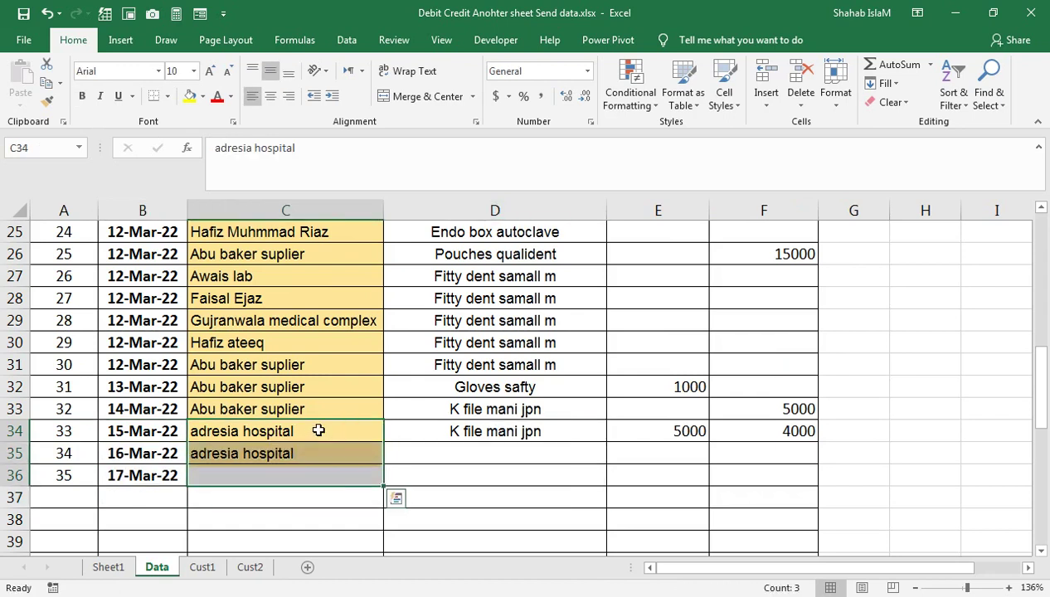
# Copy the descriptions Gloves safty and Endo box autoclave from the records above into D35:D36, clearing the surplus entry pasted in D37.
pyautogui.scroll(1, 396, 387)
pyautogui.click(448, 322)
pyautogui.moveTo(444, 277); pyautogui.dragTo(437, 321)
pyautogui.hotkey('ctrl', 'c')
pyautogui.scroll(-1, 440, 355)
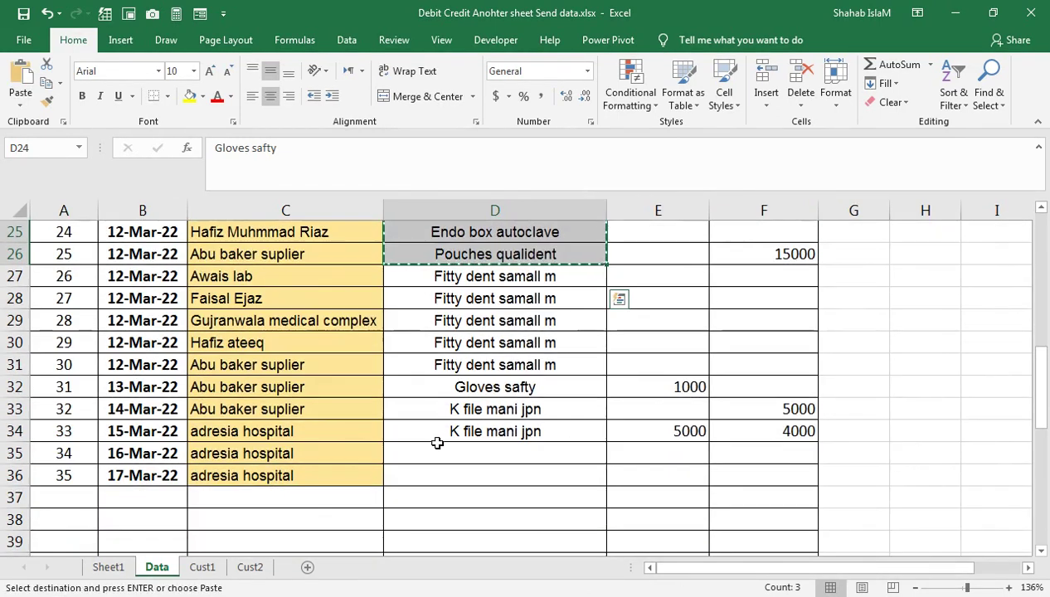
pyautogui.click(437, 449)
pyautogui.hotkey('ctrl', 'v')
pyautogui.click(446, 496)
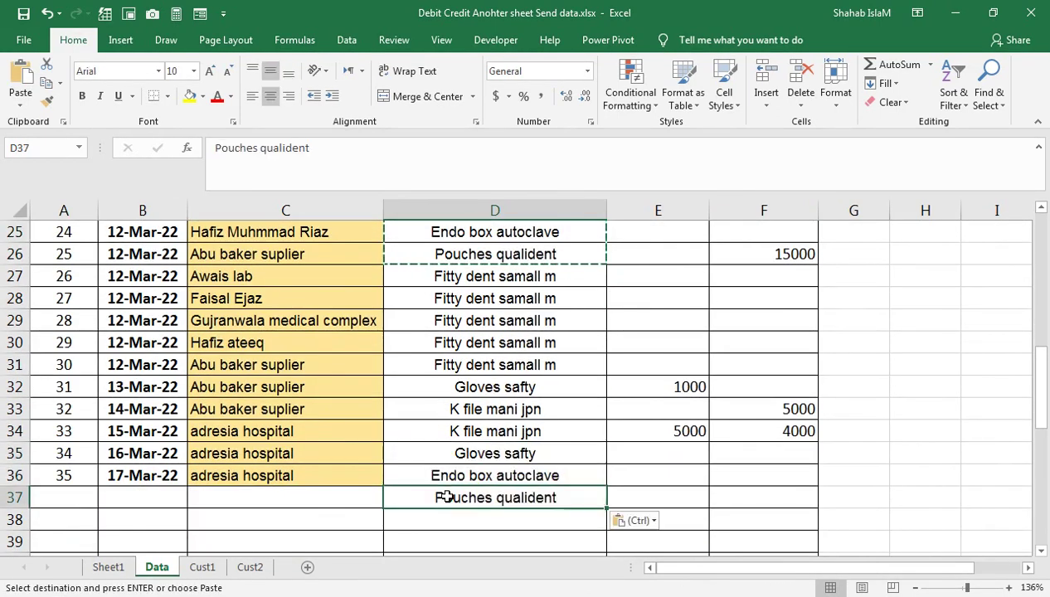
pyautogui.press('Delete')
# Enter a debit of 4000 and a credit of 1200 in row 35, and a credit of 5000 in row 36.
pyautogui.click(663, 474)
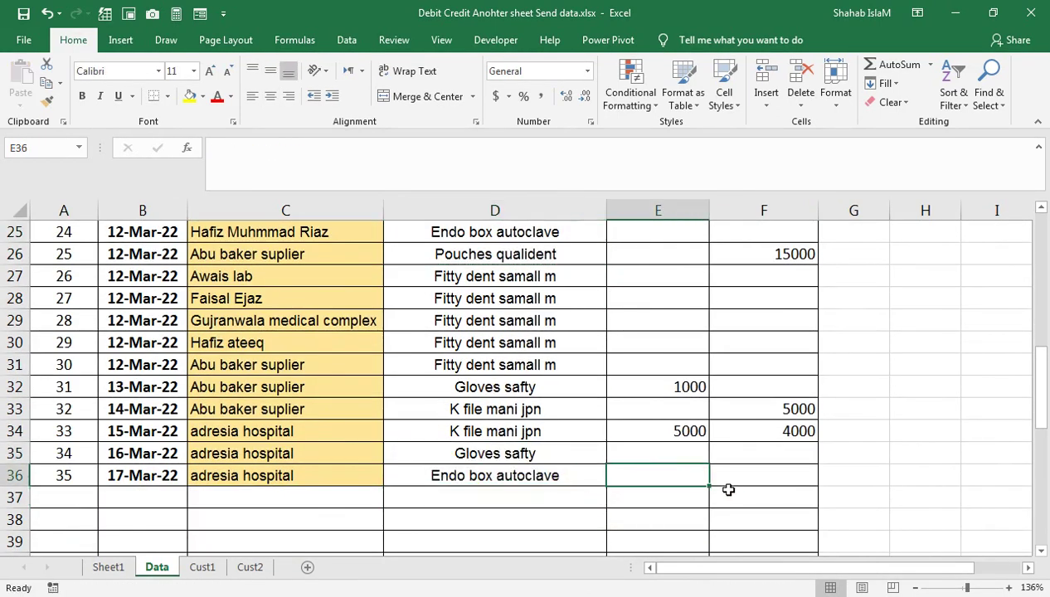
pyautogui.click(678, 452)
pyautogui.write('4')
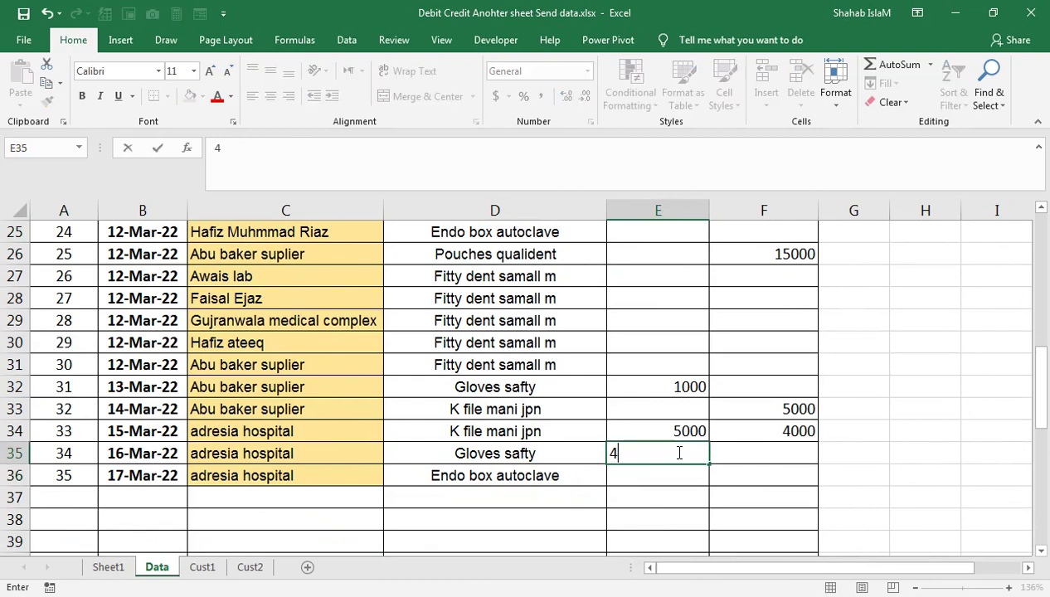
pyautogui.write('000')
pyautogui.press('Tab')
pyautogui.write('1')
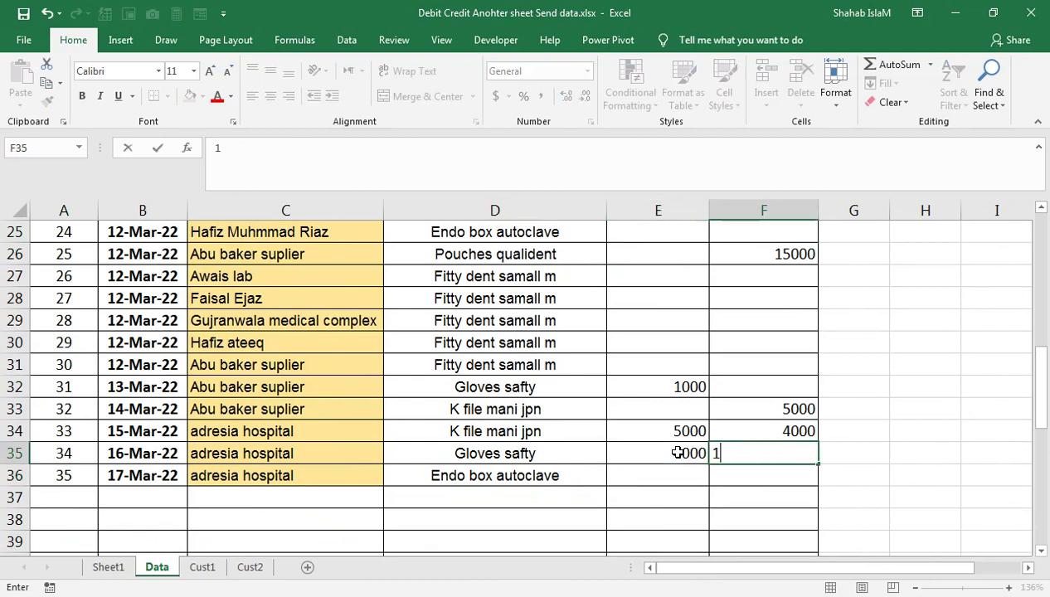
pyautogui.write('200')
pyautogui.press('Return')
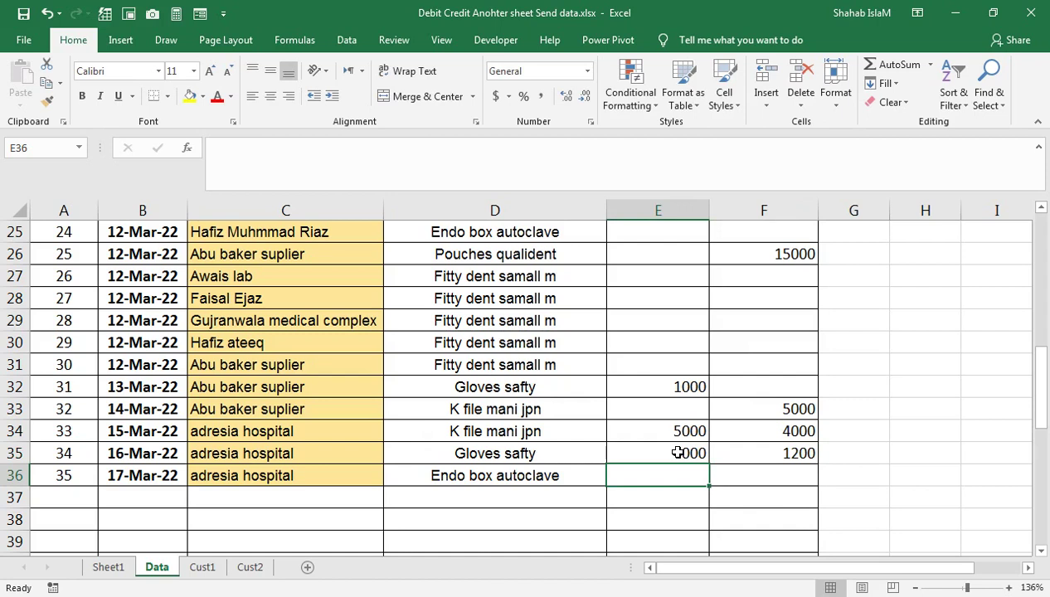
pyautogui.press('Tab')
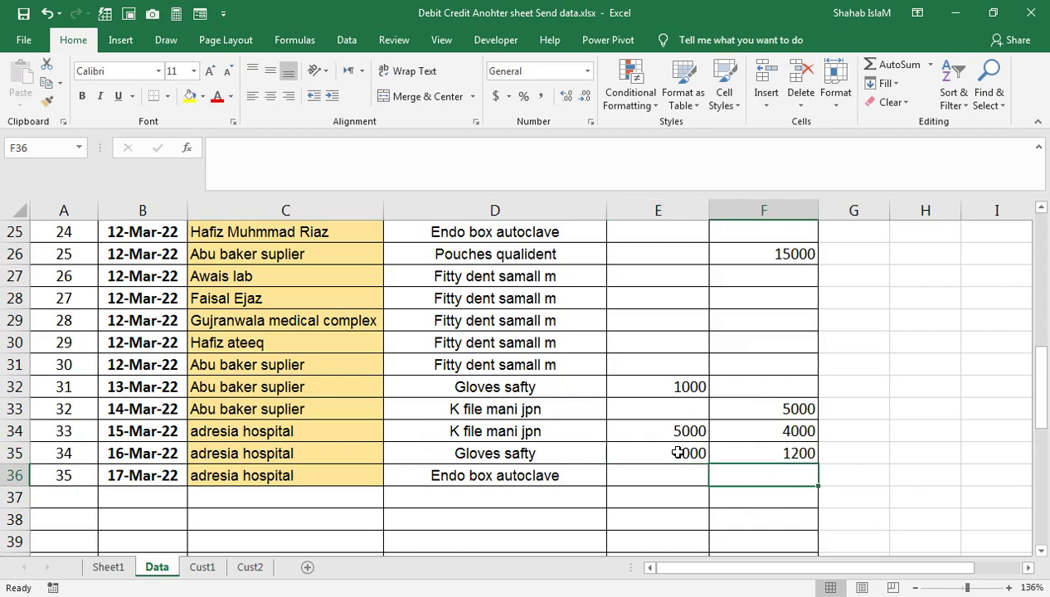
pyautogui.write('5000')
pyautogui.press('Return')
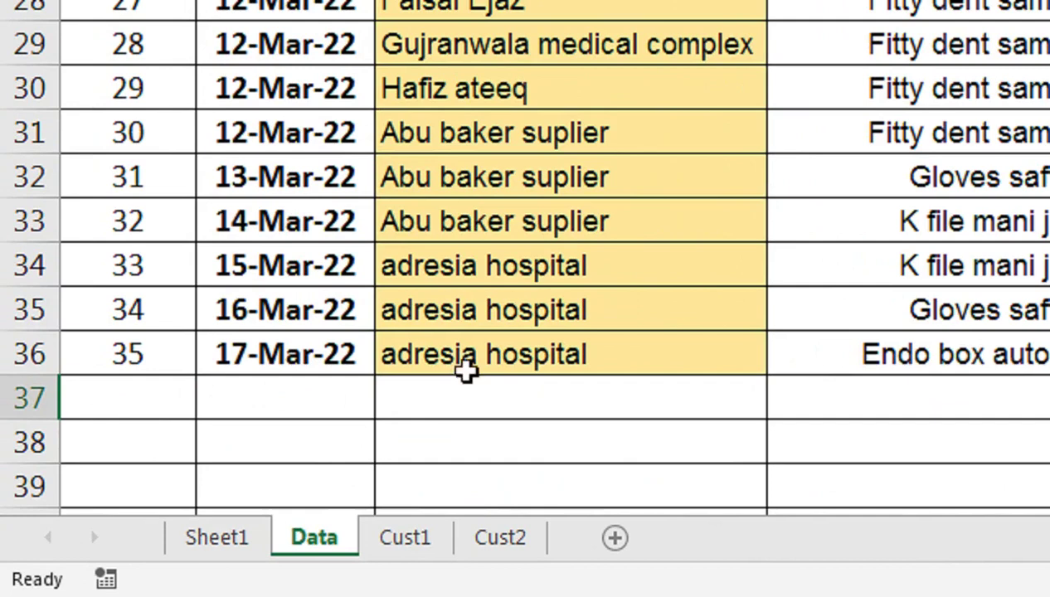
# Create a copy of the Cust2 sheet, placed before Cust2.
pyautogui.click(500, 537)
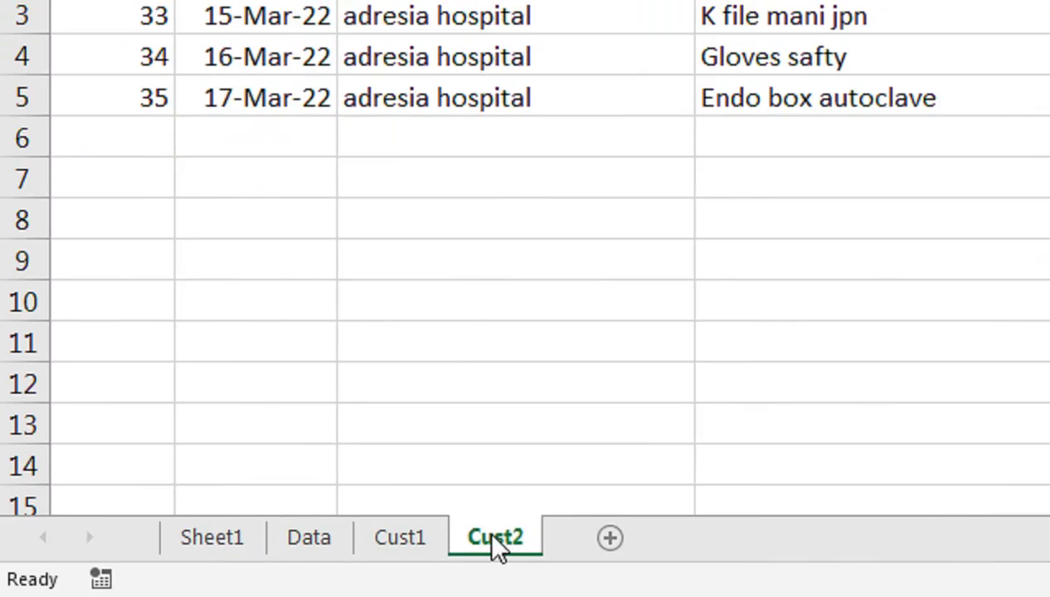
pyautogui.rightClick(495, 543)
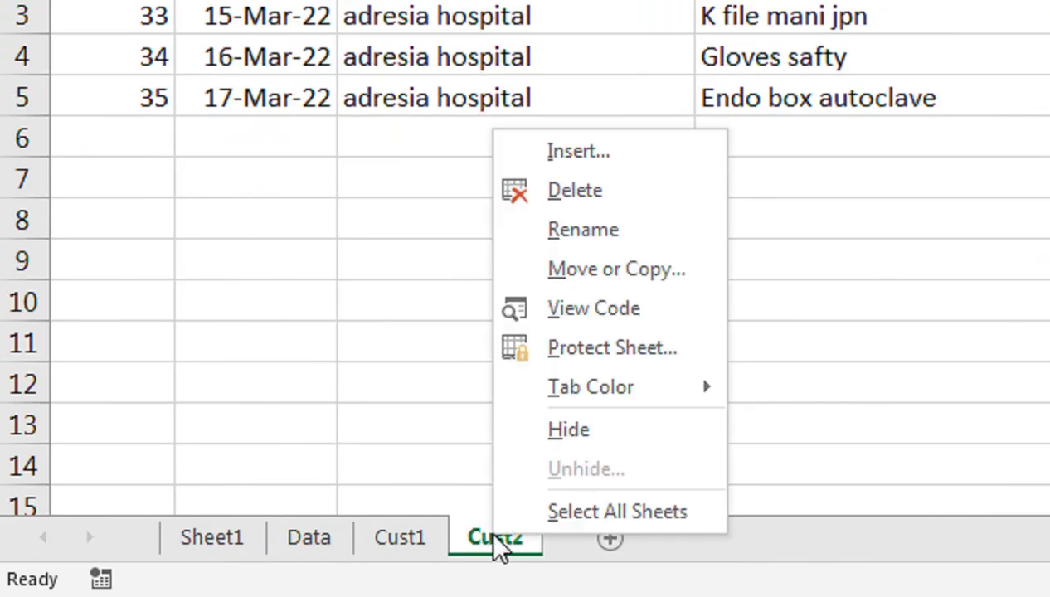
pyautogui.click(603, 270)
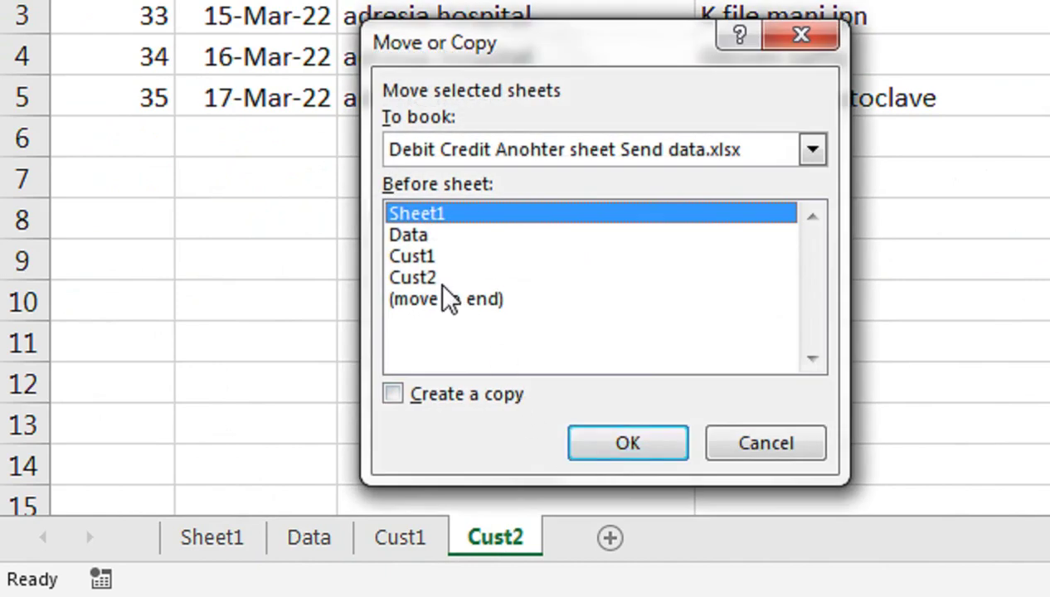
pyautogui.click(443, 280)
pyautogui.click(433, 396)
pyautogui.click(589, 444)
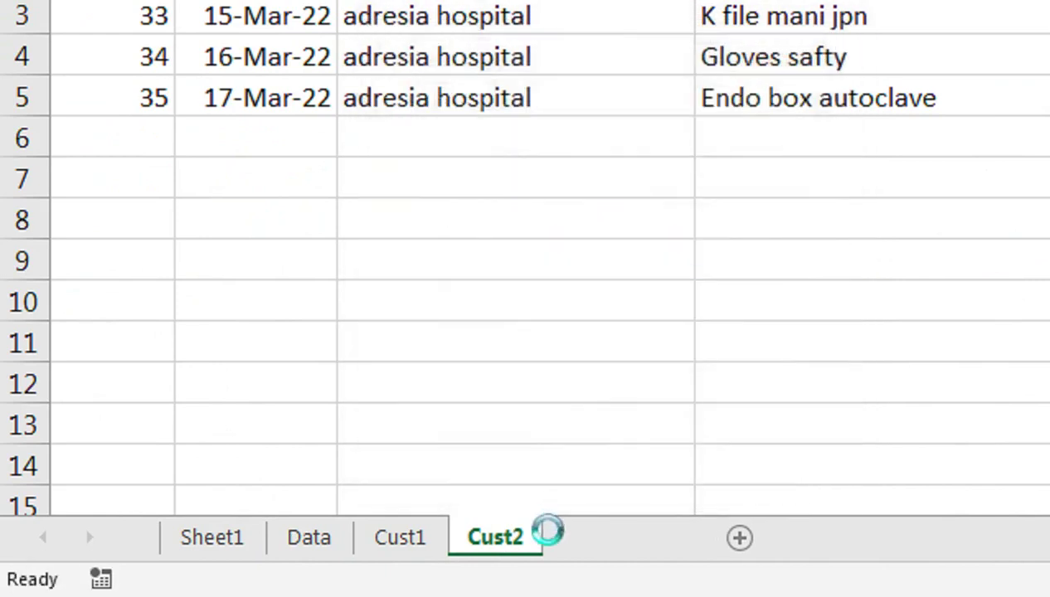
# Rename the copied sheet Cust3 and move it after Cust2.
pyautogui.doubleClick(575, 547)
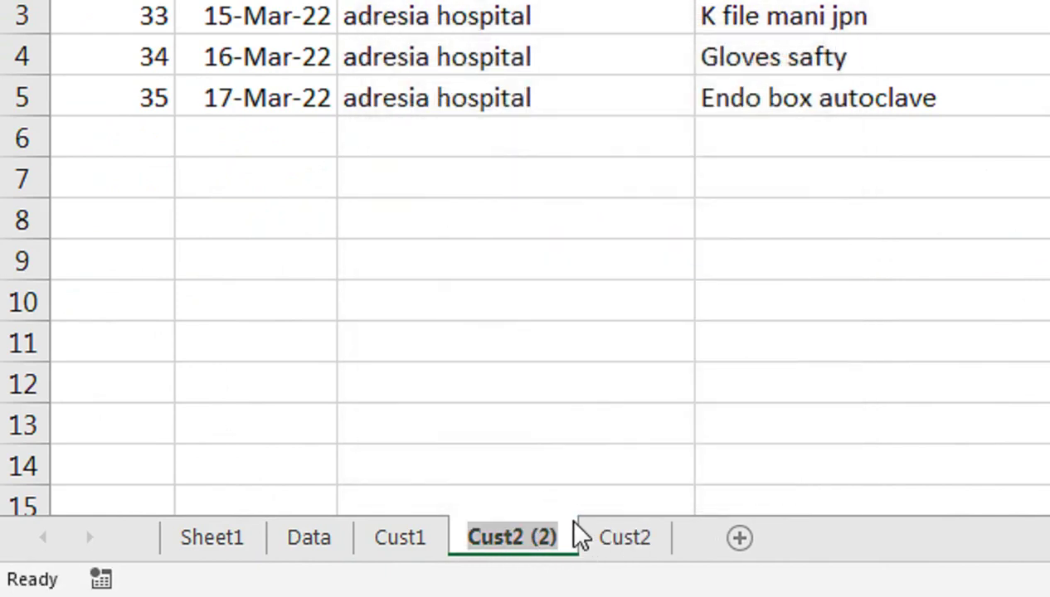
pyautogui.click(574, 535)
pyautogui.press('BackSpace')
pyautogui.press('BackSpace')
pyautogui.press('BackSpace')
pyautogui.press('BackSpace')
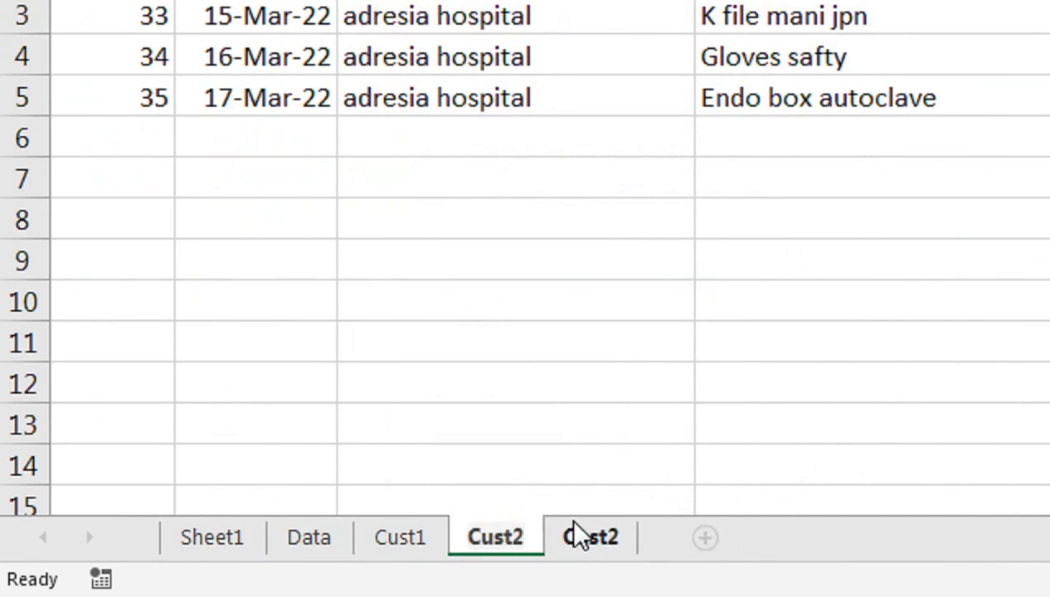
pyautogui.press('BackSpace')
pyautogui.write('33333333333')
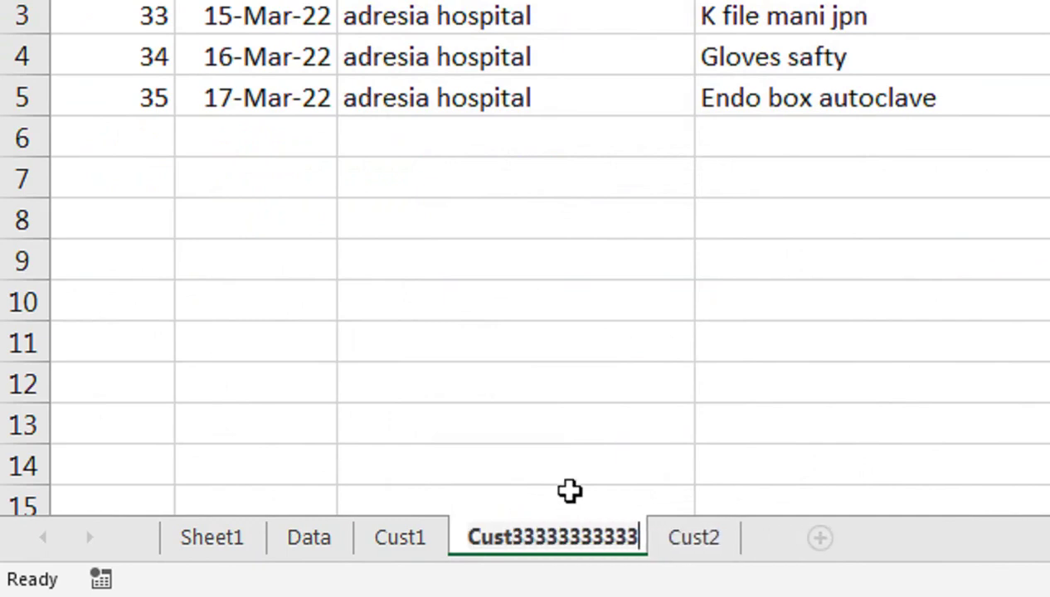
pyautogui.write('3333333333333333')
pyautogui.press('BackSpace')
pyautogui.press('BackSpace')
pyautogui.press('BackSpace')
pyautogui.press('BackSpace')
pyautogui.press('BackSpace')
pyautogui.press('BackSpace')
pyautogui.press('BackSpace')
pyautogui.press('BackSpace')
pyautogui.press('BackSpace')
pyautogui.press('BackSpace')
pyautogui.press('BackSpace')
pyautogui.press('BackSpace')
pyautogui.press('BackSpace')
pyautogui.press('BackSpace')
pyautogui.press('BackSpace')
pyautogui.press('BackSpace')
pyautogui.press('BackSpace')
pyautogui.press('BackSpace')
pyautogui.press('BackSpace')
pyautogui.press('BackSpace')
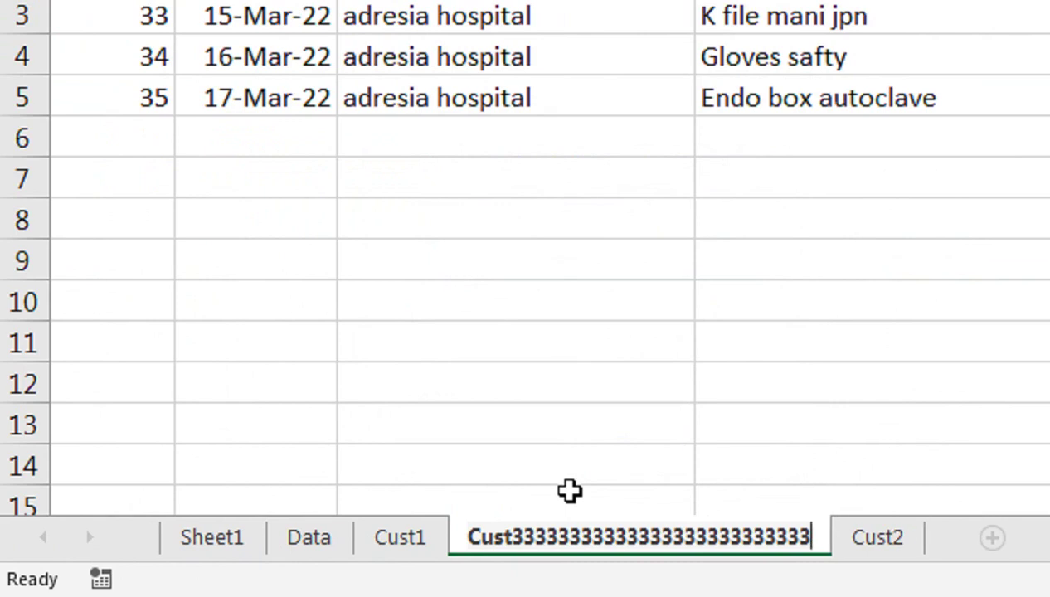
pyautogui.press('BackSpace')
pyautogui.press('BackSpace')
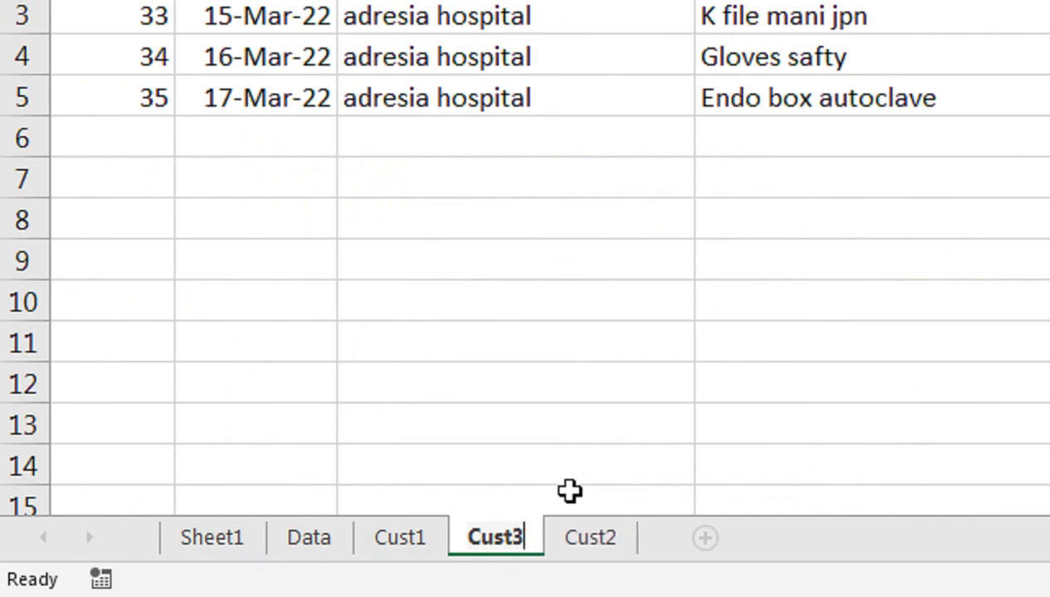
pyautogui.click(569, 490)
pyautogui.moveTo(587, 538); pyautogui.dragTo(520, 554)
# Copy the customer name in C17 of the Data sheet into J2 of the Cust3 sheet.
pyautogui.click(328, 546)
pyautogui.scroll(8, 474, 450)
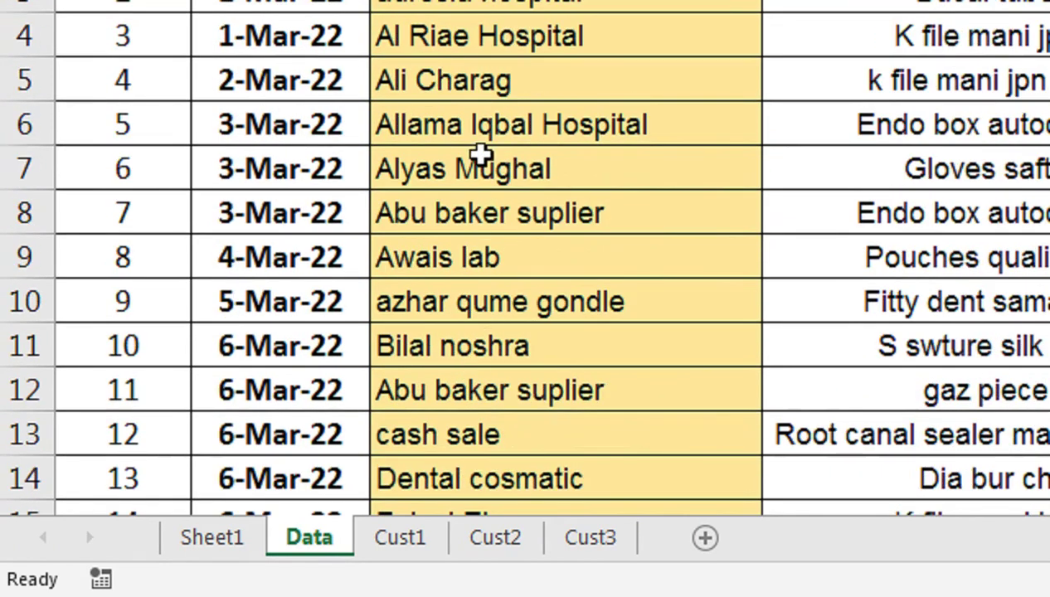
pyautogui.scroll(-1, 470, 240)
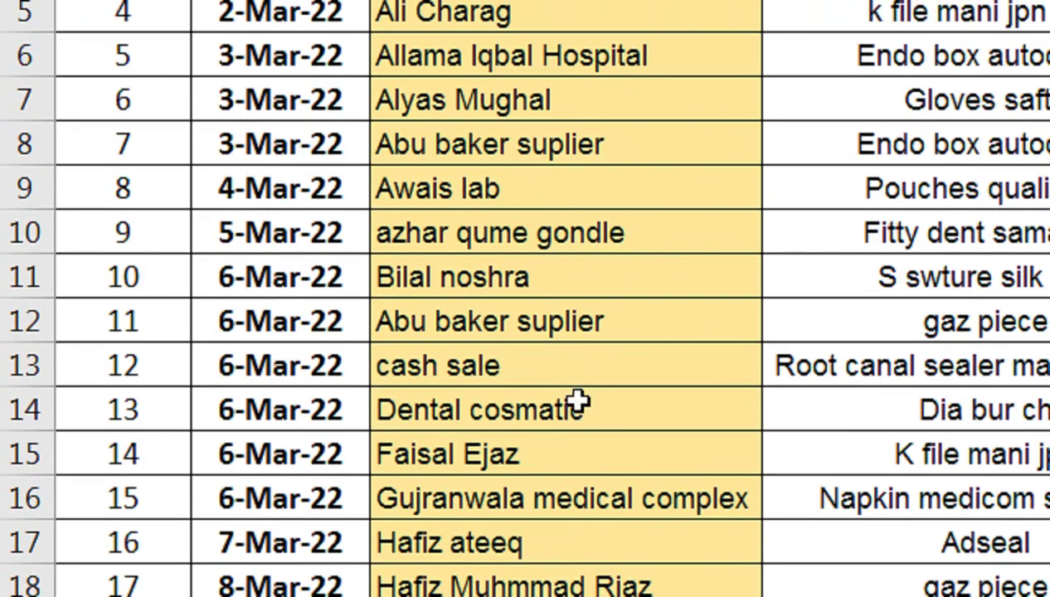
pyautogui.scroll(-1, 576, 403)
pyautogui.click(554, 411)
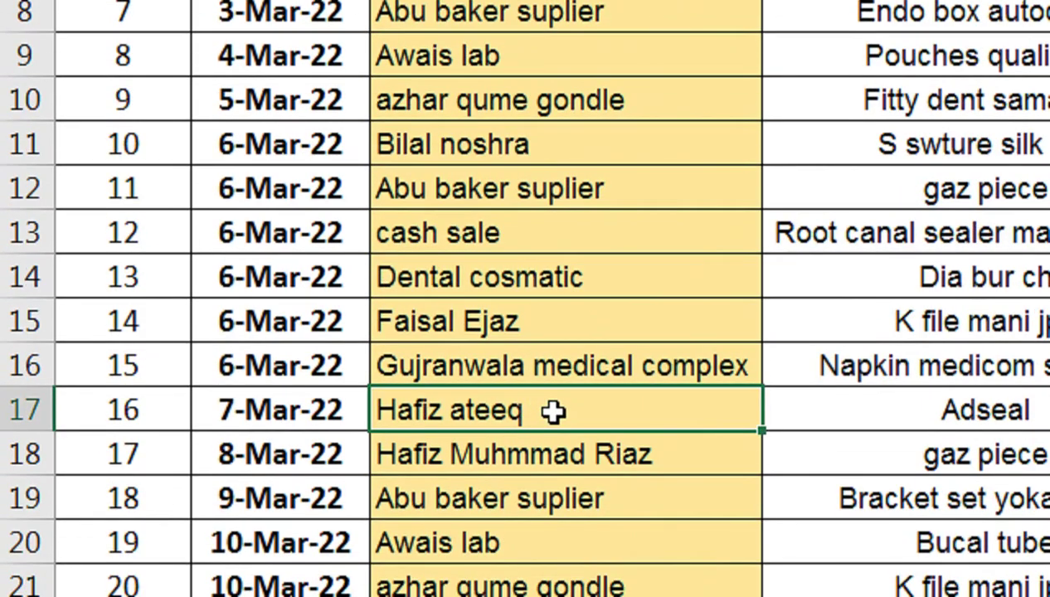
pyautogui.hotkey('ctrl', 'c')
pyautogui.click(588, 549)
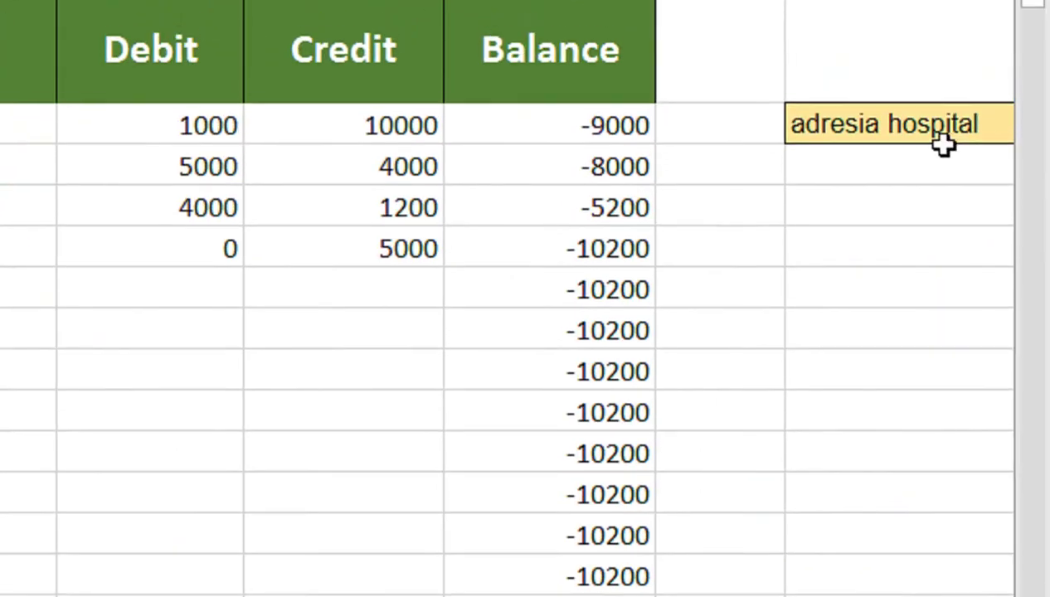
pyautogui.click(901, 149)
pyautogui.hotkey('ctrl', 'v')
pyautogui.hscroll(3, 901, 147)
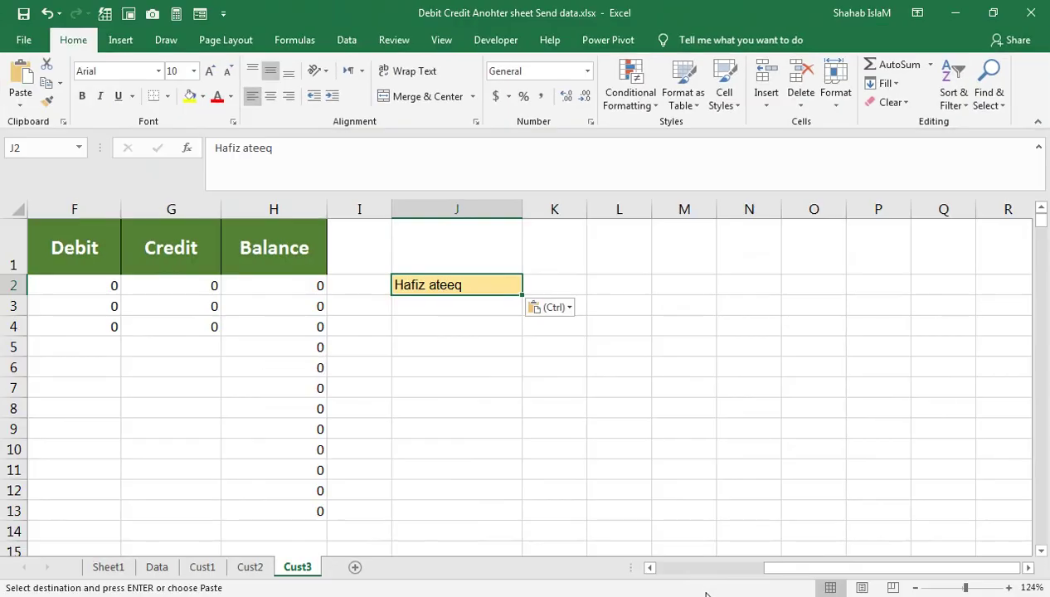
pyautogui.moveTo(769, 569); pyautogui.dragTo(516, 520)
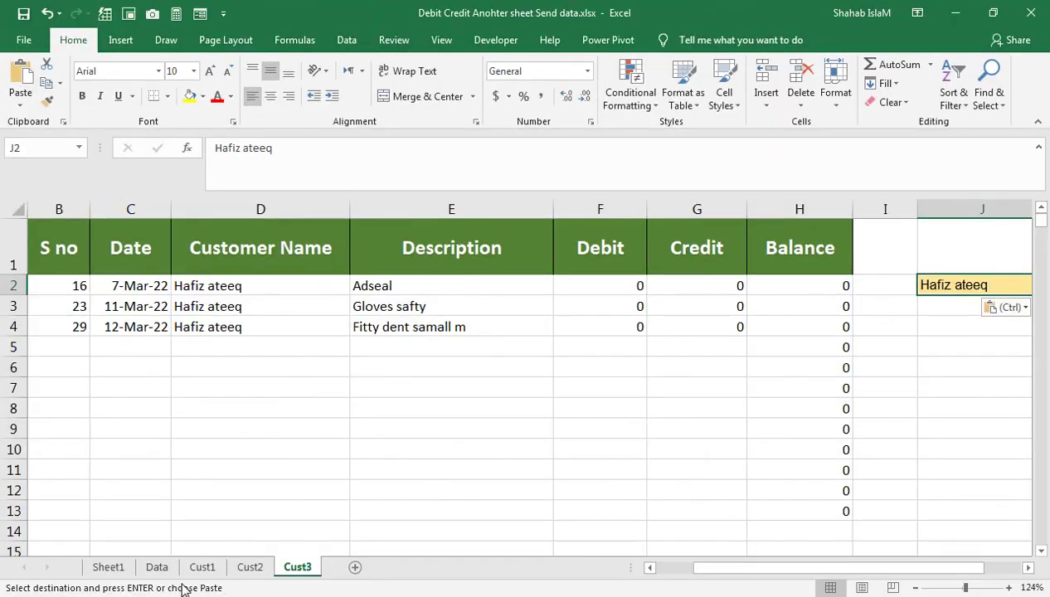
# Filter the Customer Name column of the Data sheet to the customer chosen in Cust3's J2.
pyautogui.click(164, 567)
pyautogui.scroll(2, 245, 444)
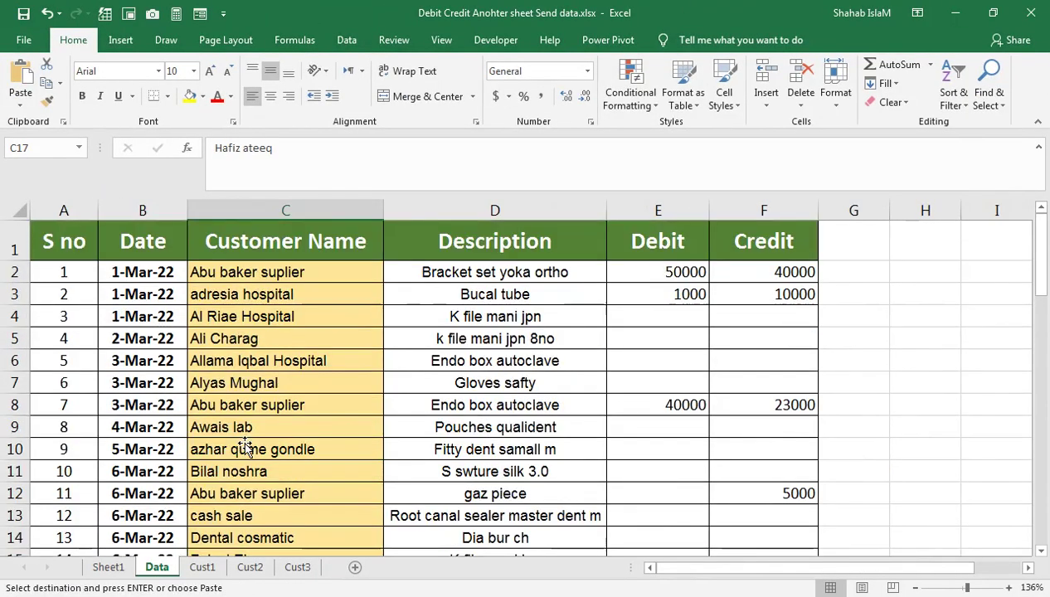
pyautogui.click(300, 248)
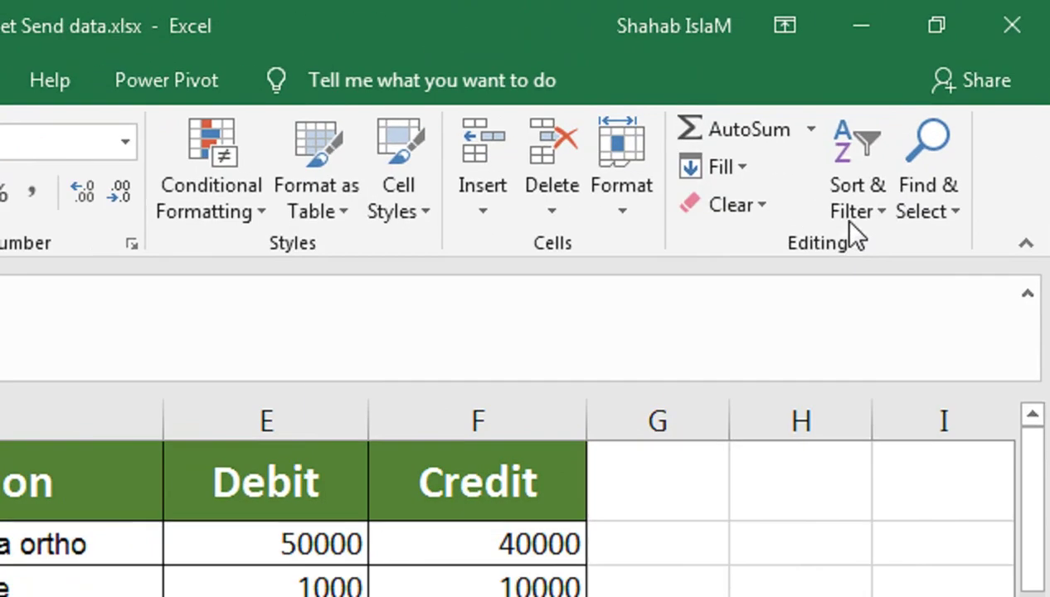
pyautogui.click(950, 108)
pyautogui.click(977, 186)
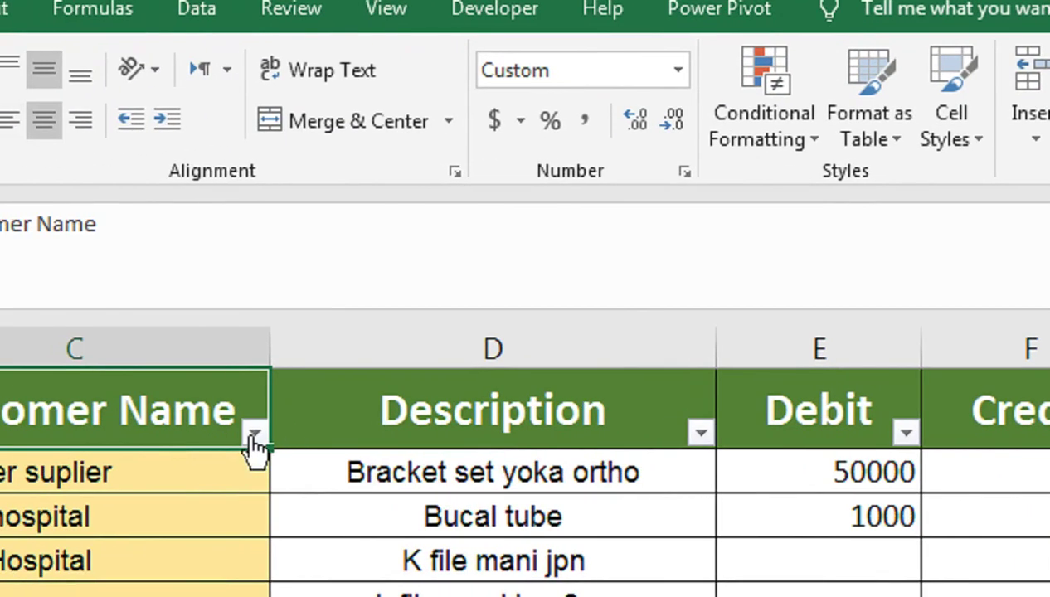
pyautogui.click(231, 432)
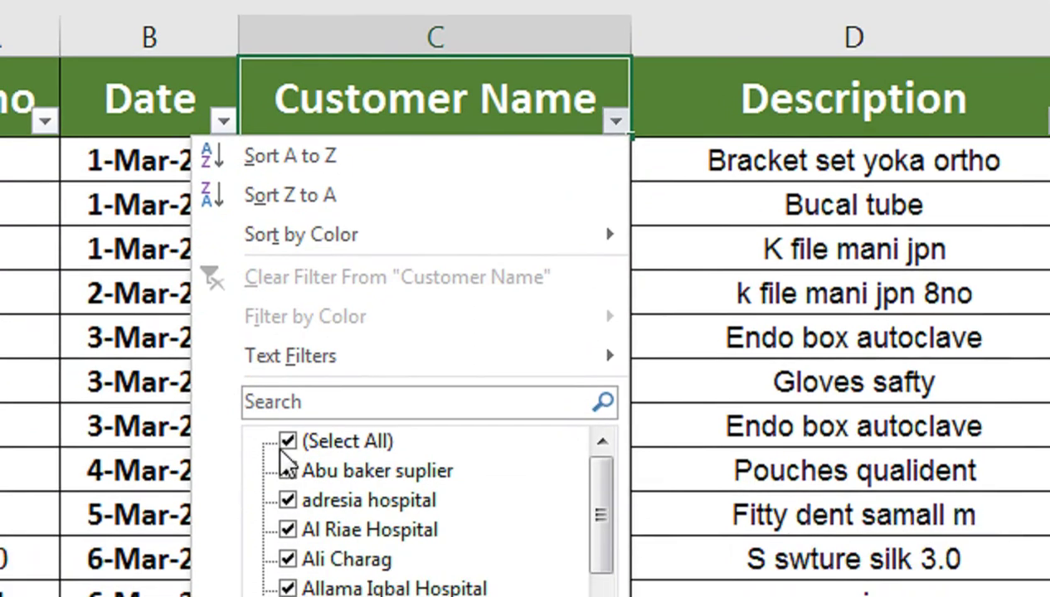
pyautogui.click(285, 442)
pyautogui.scroll(-2, 422, 488)
pyautogui.scroll(2, 417, 495)
pyautogui.scroll(-3, 417, 570)
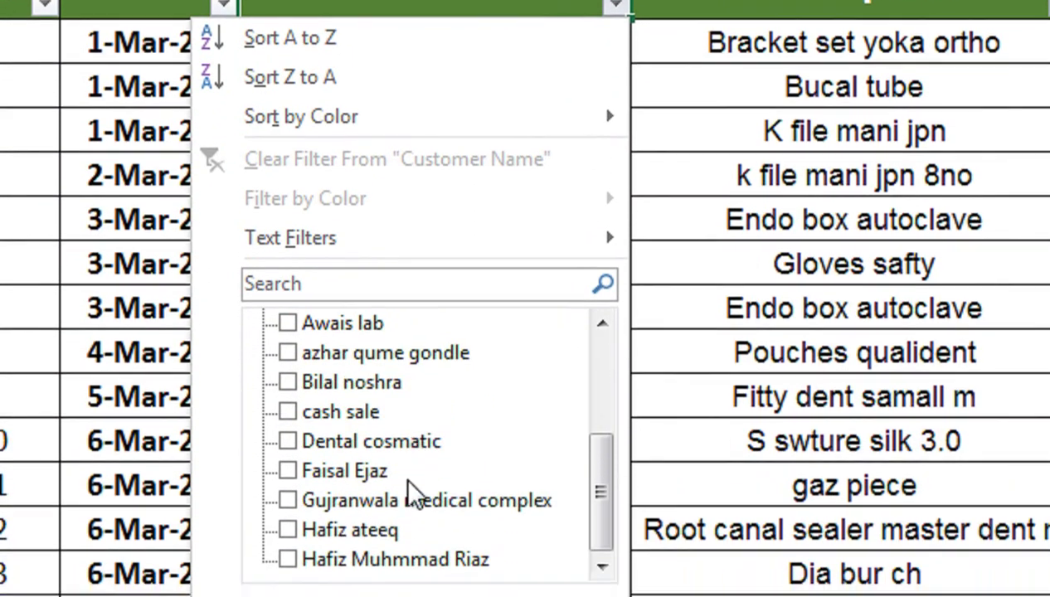
pyautogui.click(357, 545)
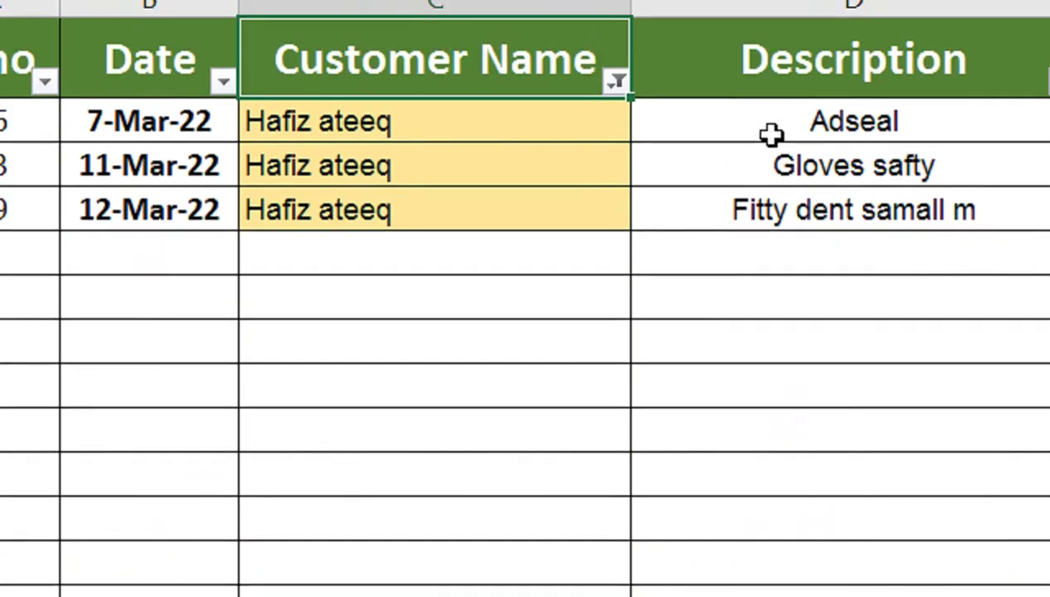
# Enter debit 5000 and credit 6000 for Adseal, debit 4000 for Gloves safty and 1000 for Fitty dent samall m, and remove the filter.
pyautogui.click(837, 150)
pyautogui.write('5000')
pyautogui.press('Tab')
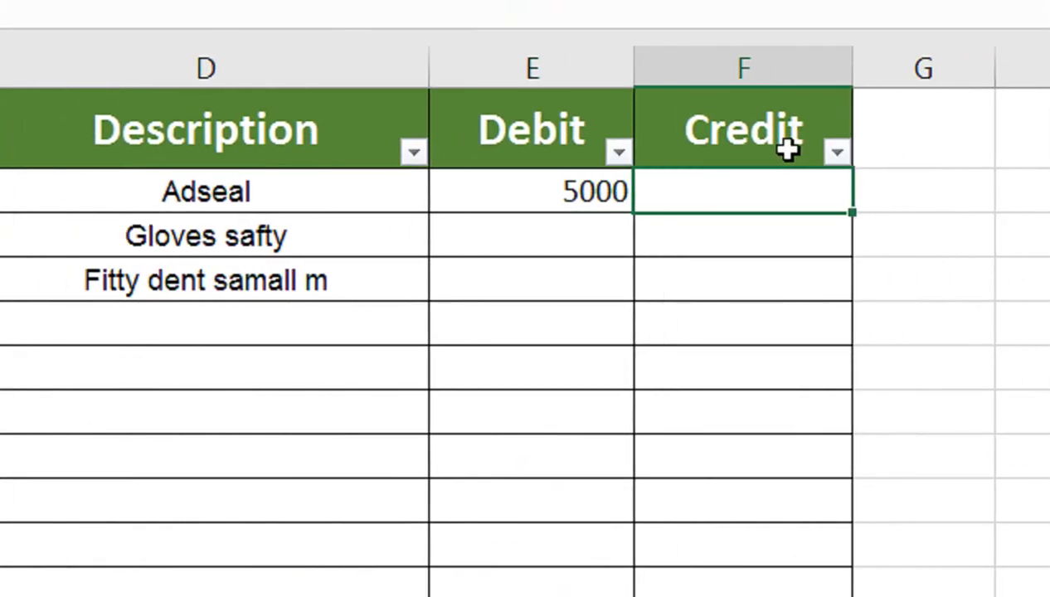
pyautogui.write('6000')
pyautogui.press('Return')
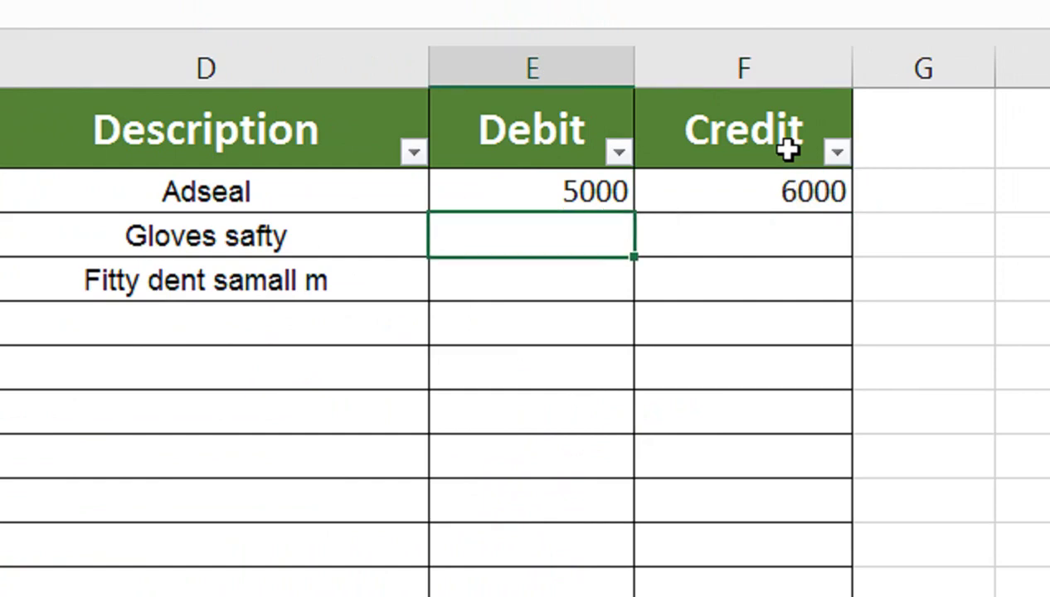
pyautogui.write('4000')
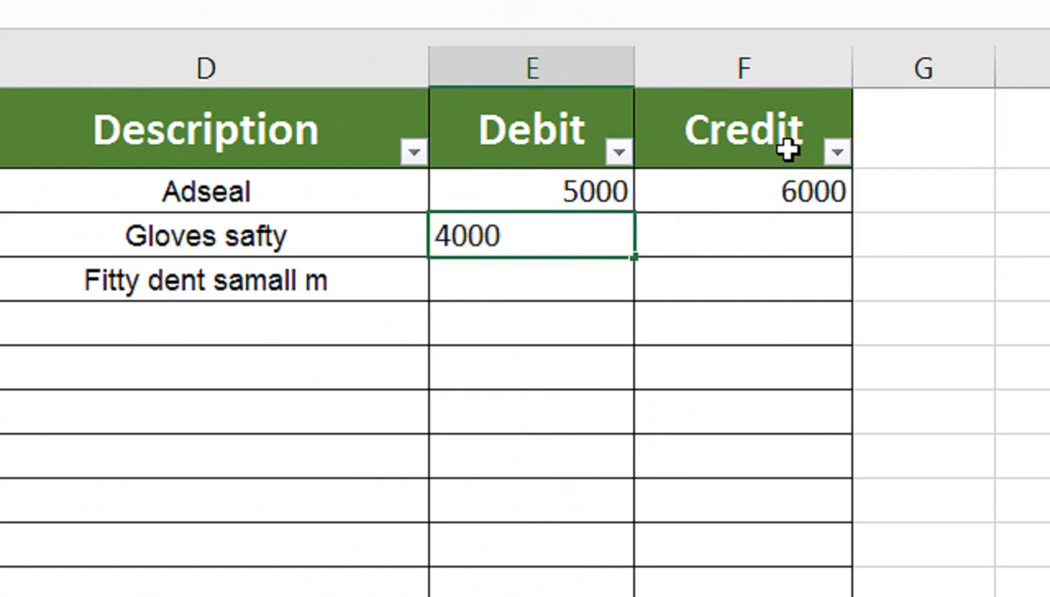
pyautogui.press('Return')
pyautogui.write('1000')
pyautogui.press('Return')
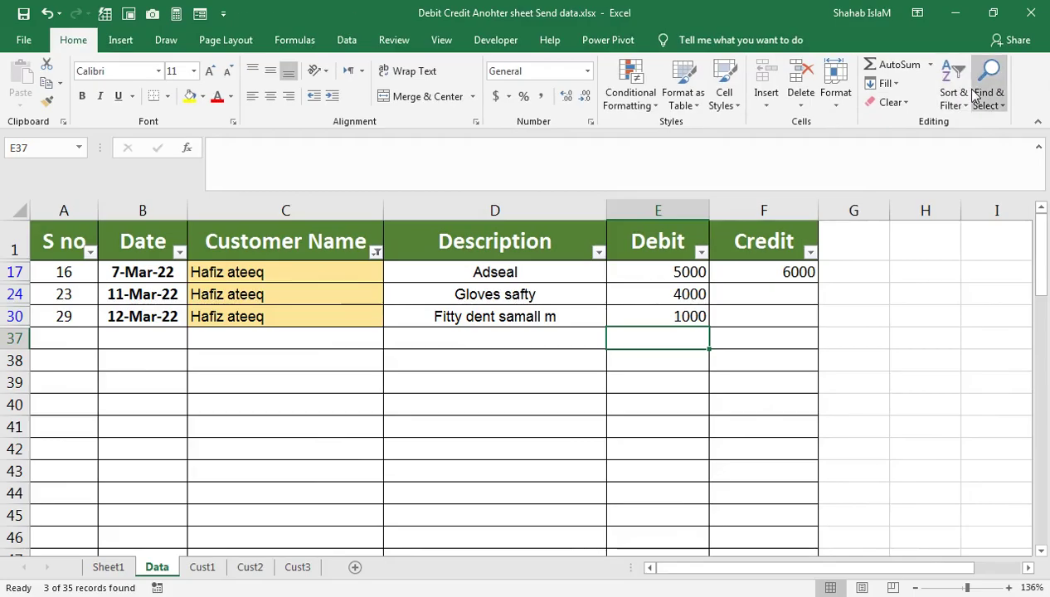
pyautogui.click(954, 91)
pyautogui.click(966, 196)
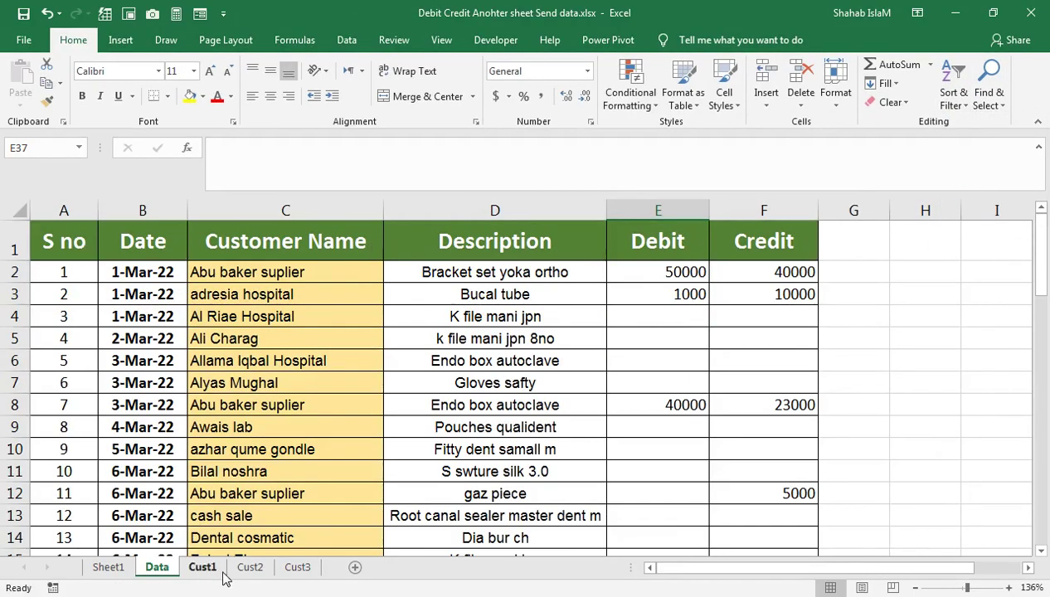
# Review the transactions and running balances on Cust3, Cust2 and Cust1, and return to the Data sheet.
pyautogui.click(296, 570)
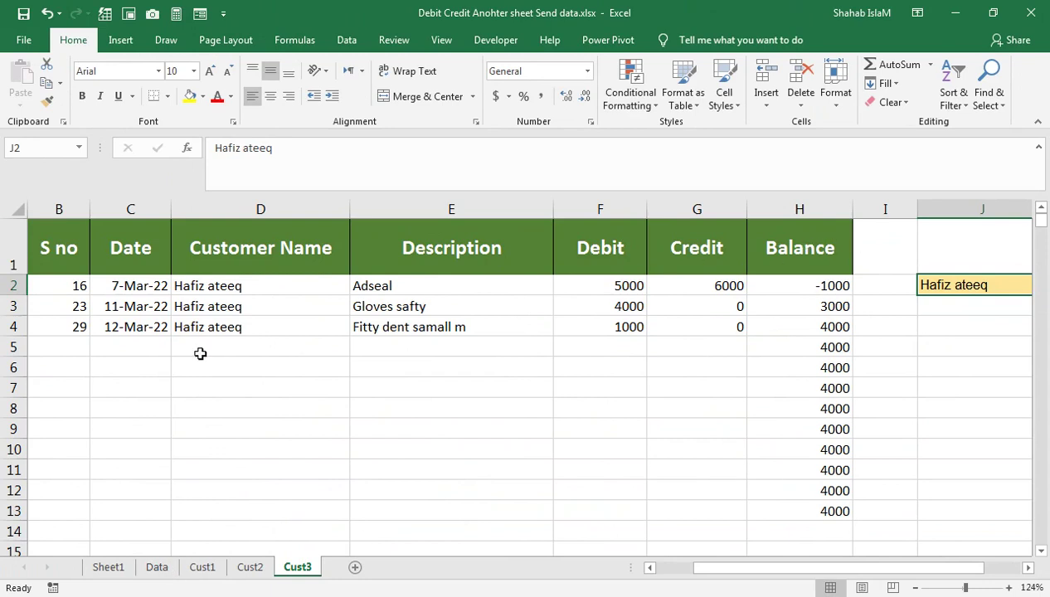
pyautogui.click(250, 572)
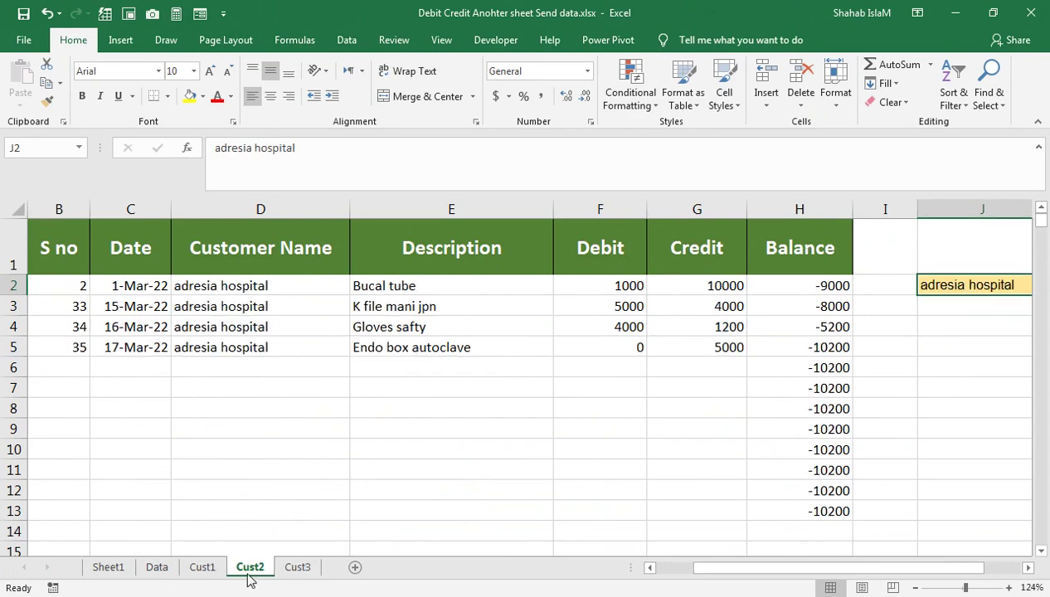
pyautogui.click(213, 574)
pyautogui.click(174, 573)
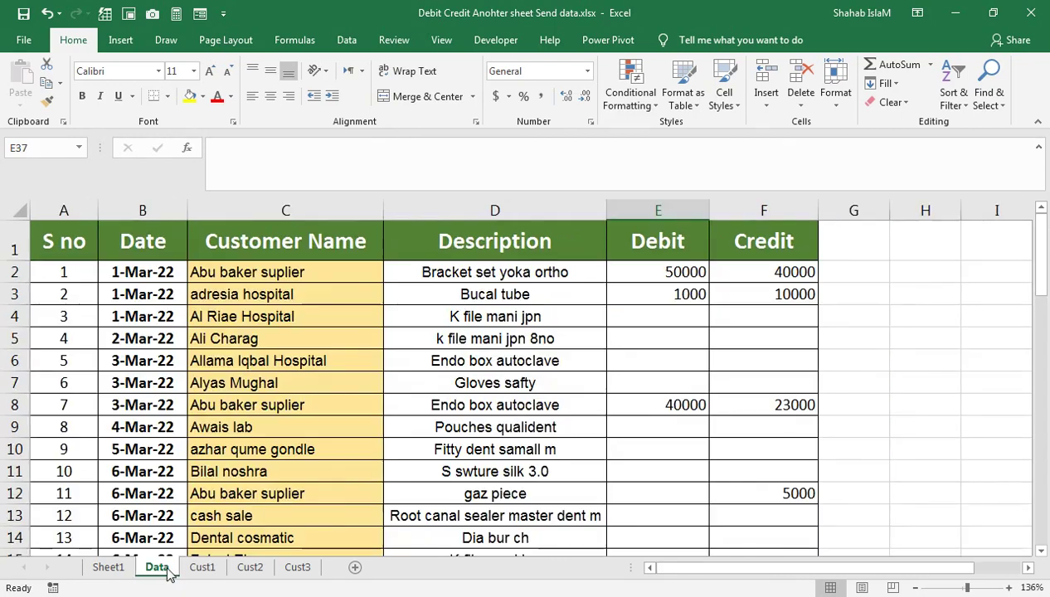
pyautogui.click(205, 568)
pyautogui.click(250, 569)
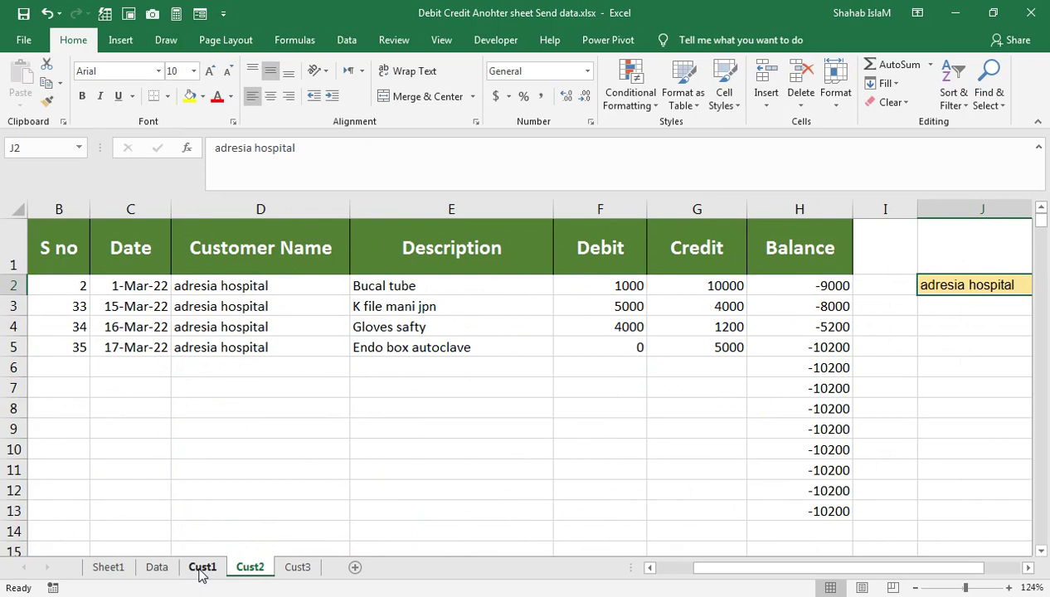
pyautogui.click(156, 571)
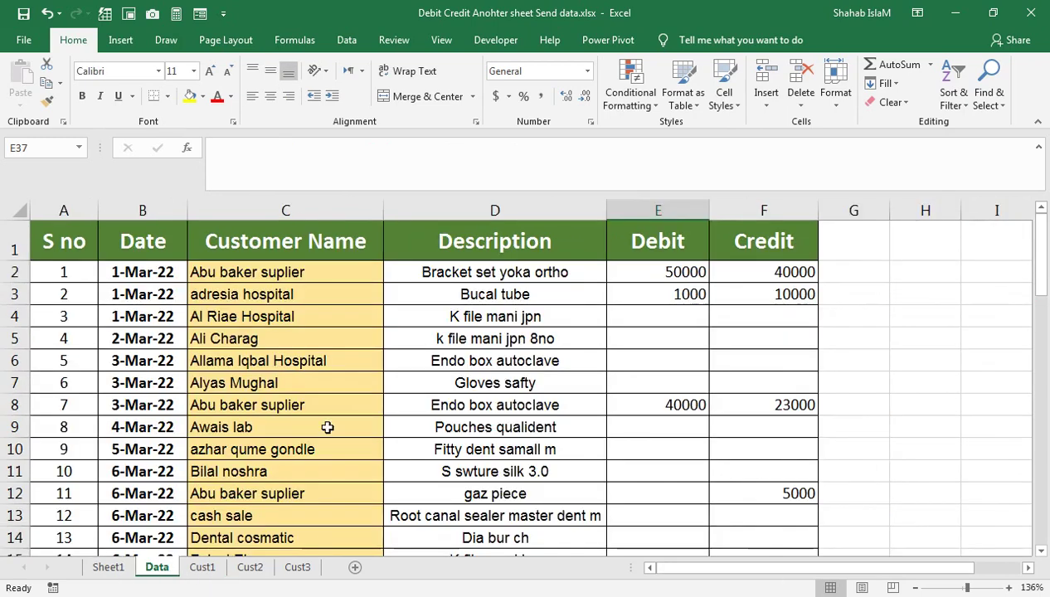